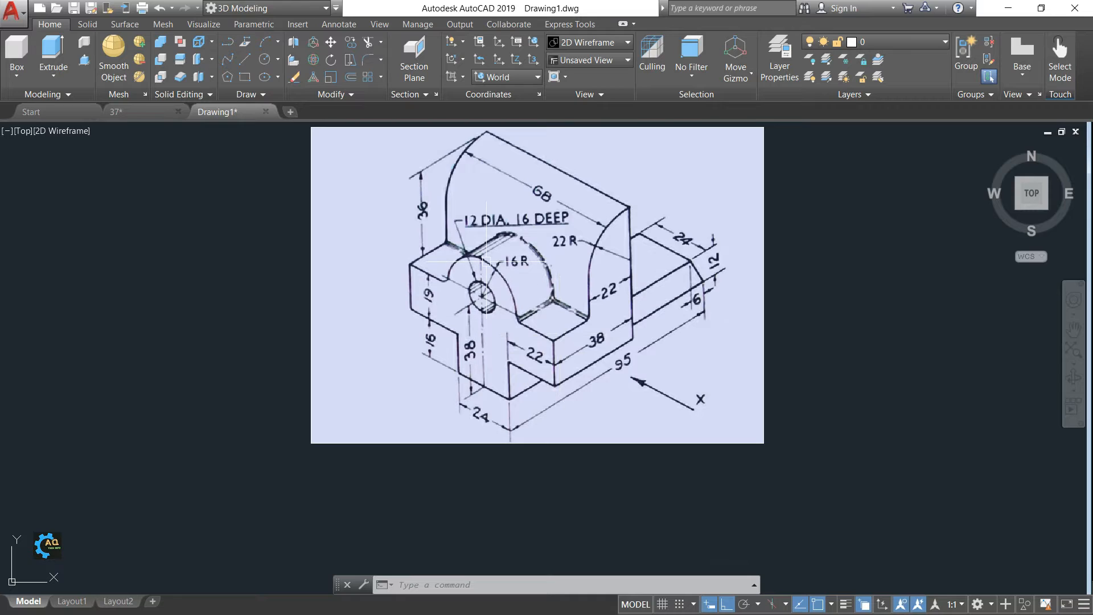
In drawing 37, make Obj the current layer and switch to the southwest isometric home view.
click(139, 112)
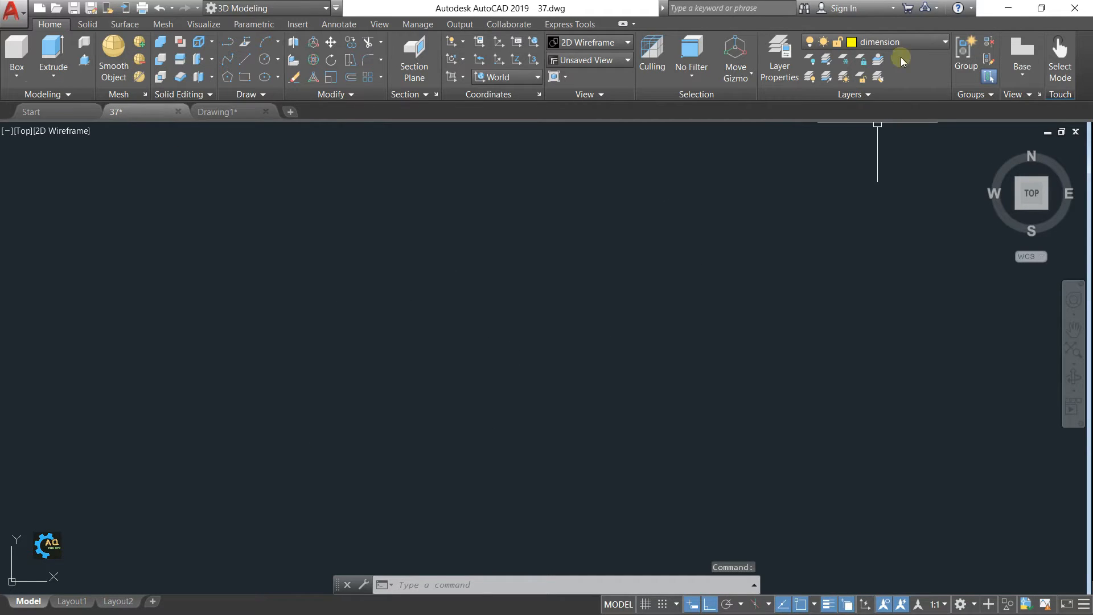
click(896, 42)
click(882, 159)
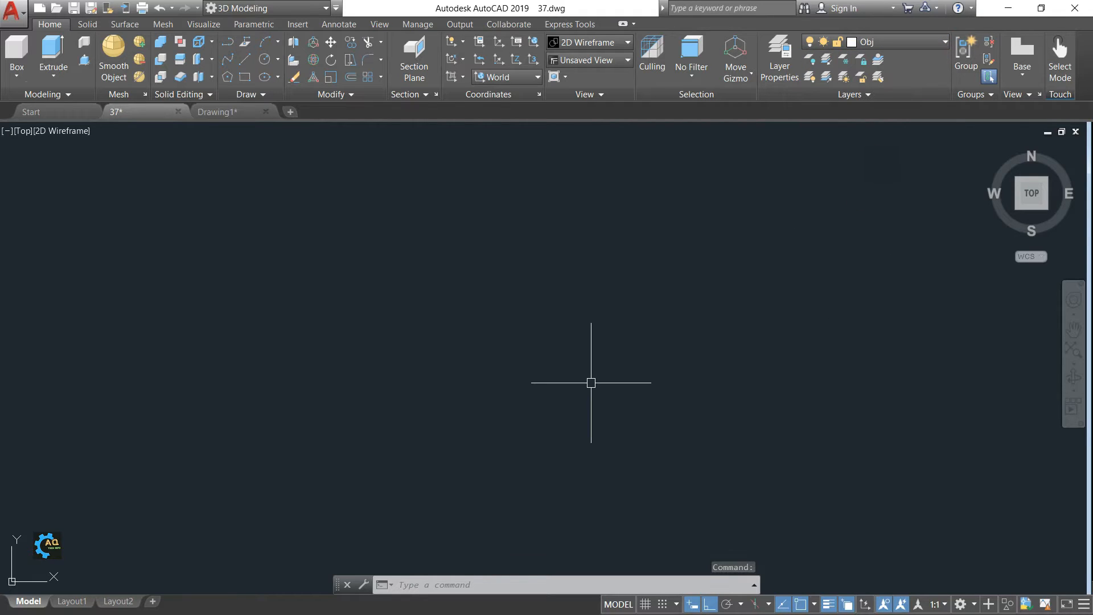
key(Escape)
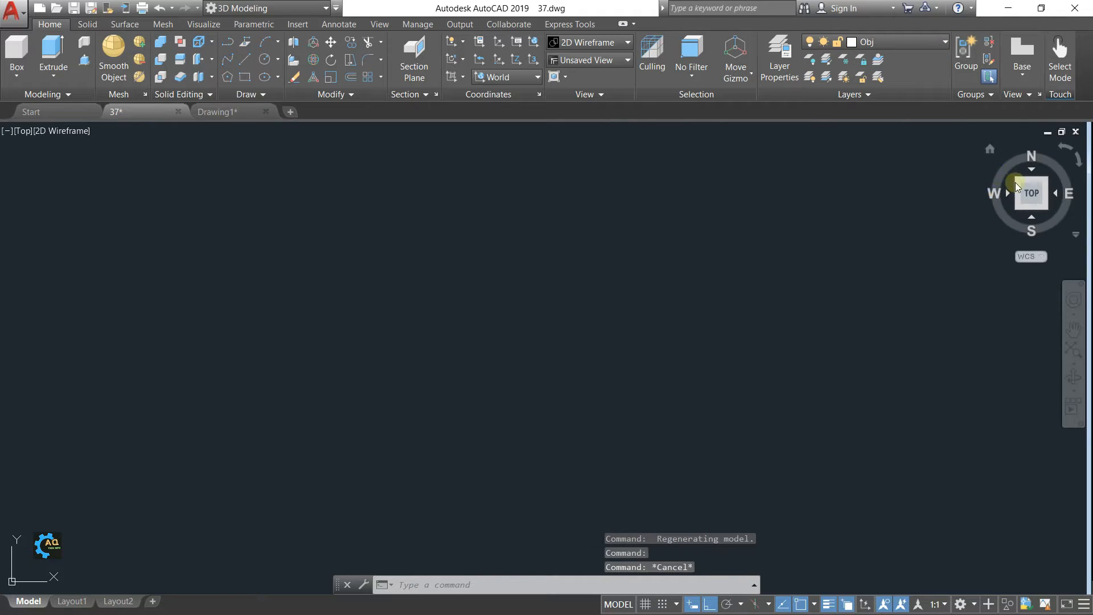
click(990, 149)
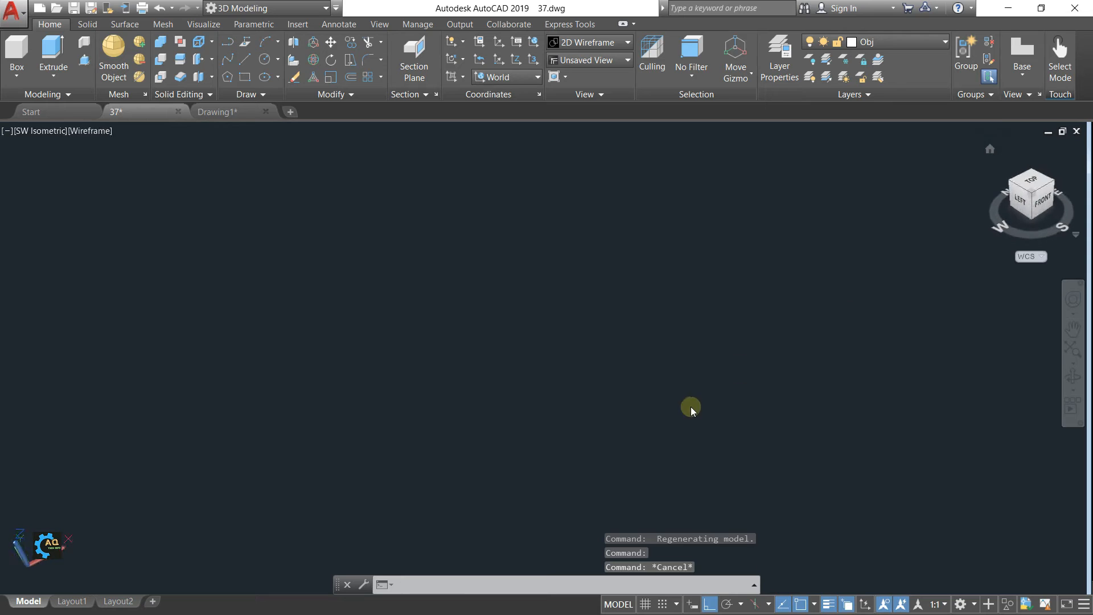
Draw a 24-unit line along the negative Y direction as the bottom edge of the front profile.
text(l)
key(Return)
click(473, 383)
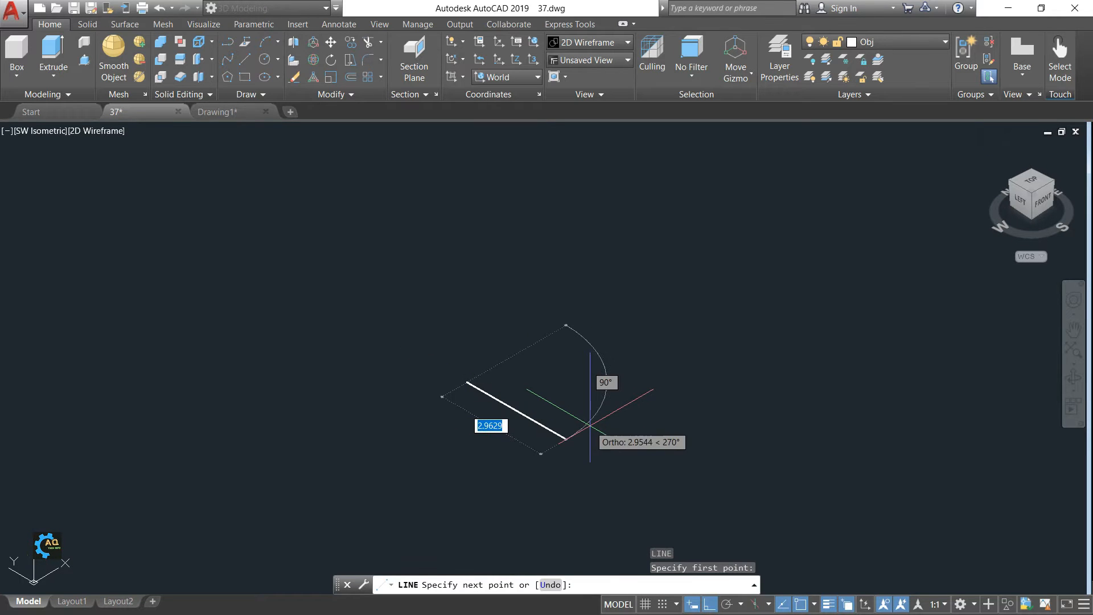
text(24)
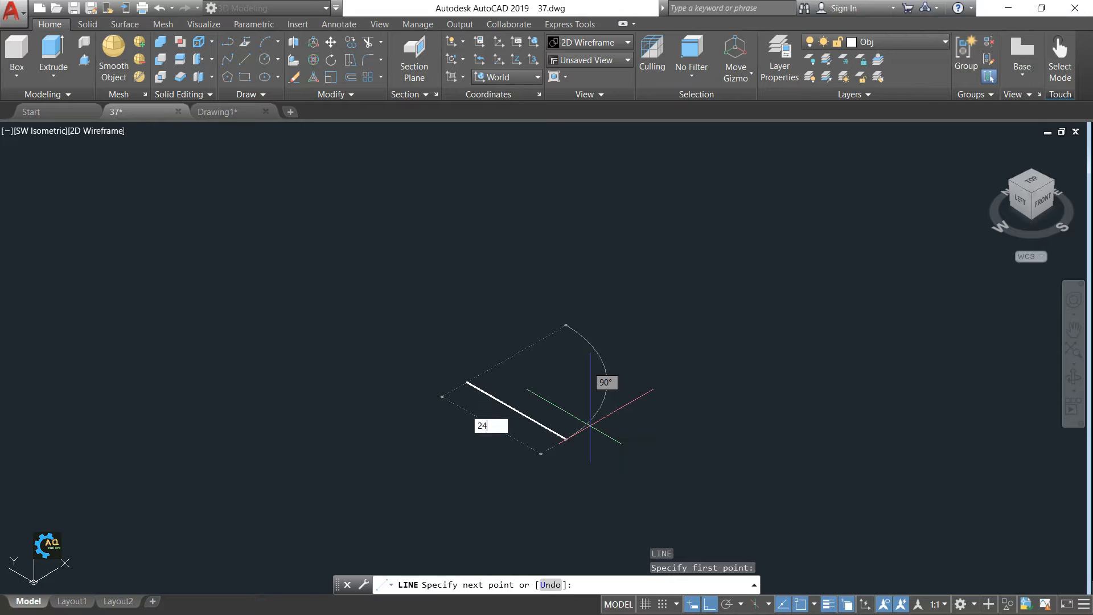
key(Return)
scroll(598, 438, down, 3)
scroll(762, 428, up, 6)
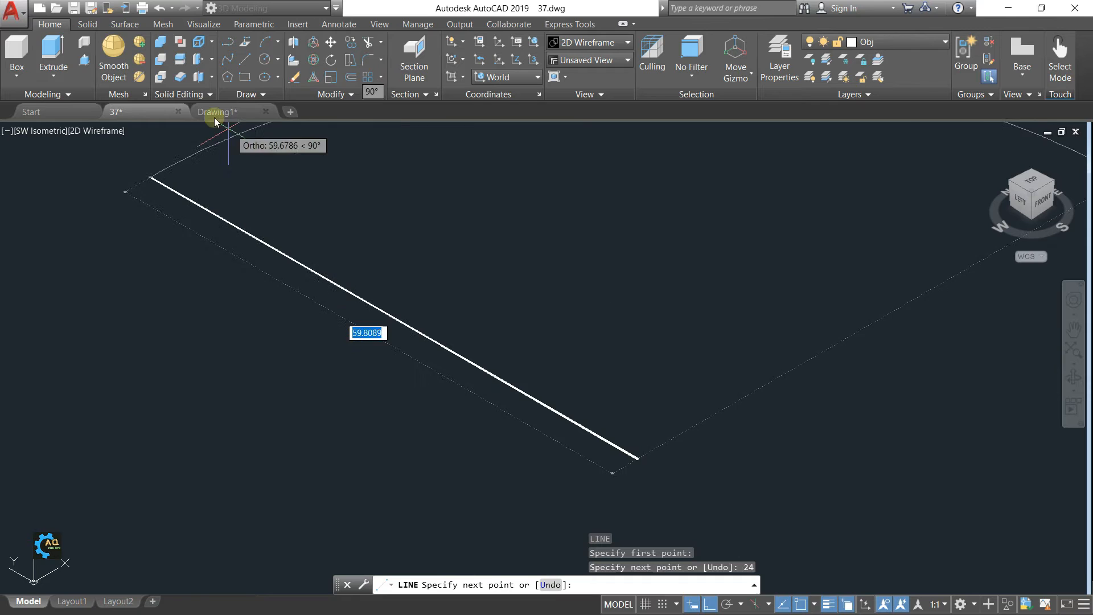
scroll(638, 455, down, 4)
key(Escape)
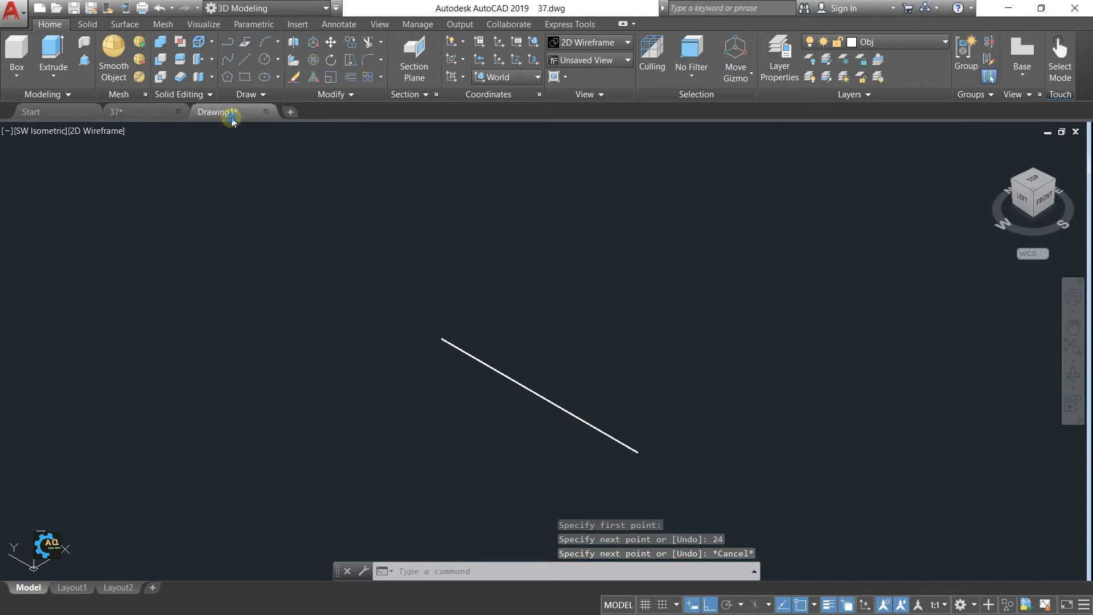
Draw a 16-unit line straight up from the near end of the bottom edge, following the reference drawing.
click(231, 120)
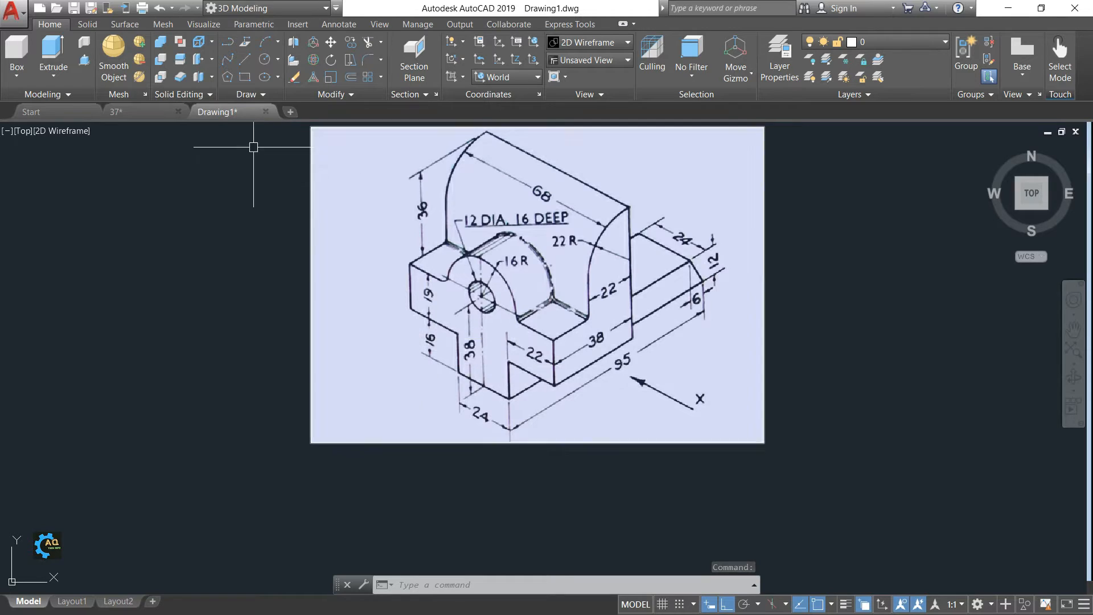
click(128, 112)
right_click(729, 361)
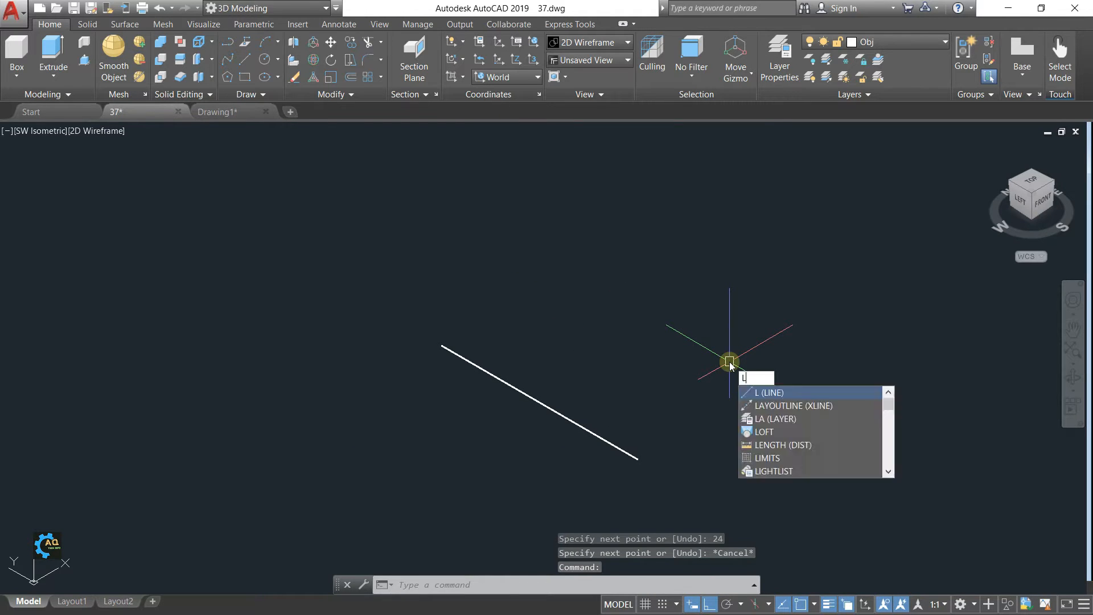
click(757, 388)
click(638, 459)
text(16)
key(Return)
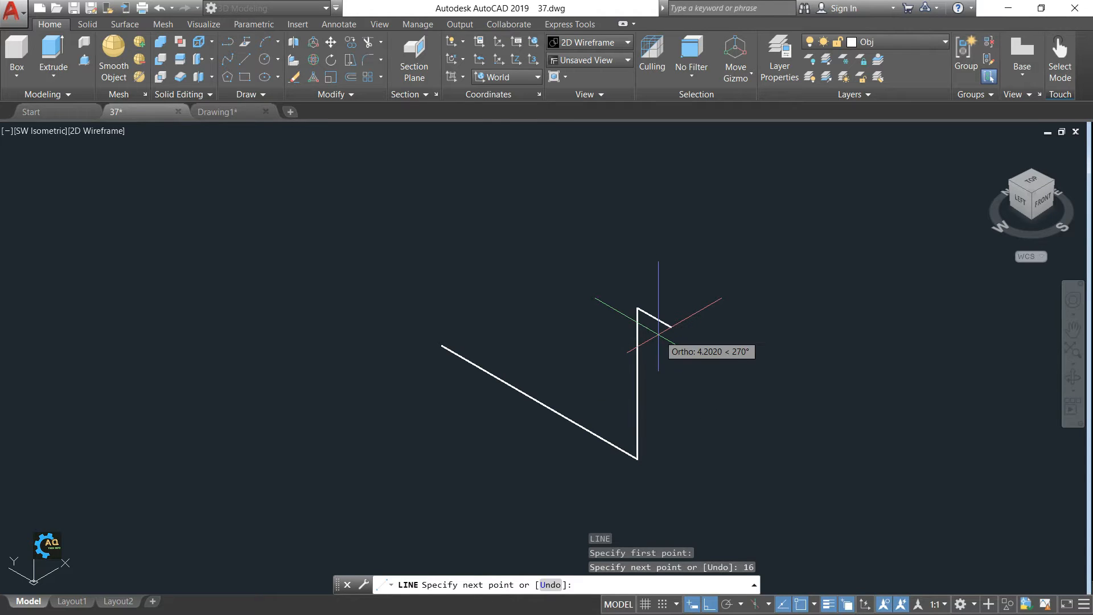
click(219, 112)
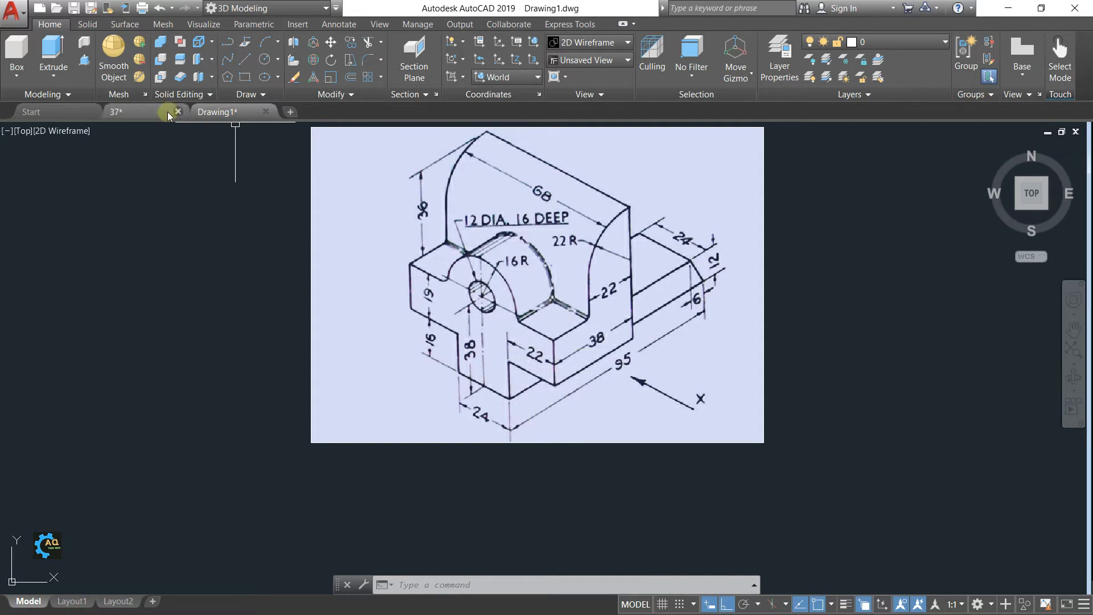
click(131, 112)
text(l)
key(Return)
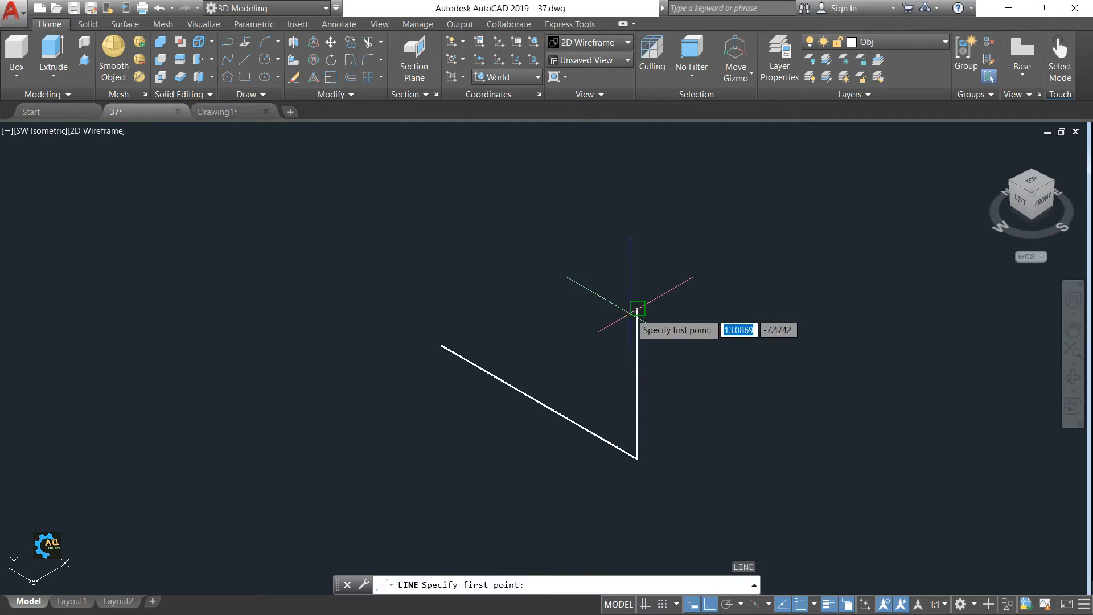
key(Escape)
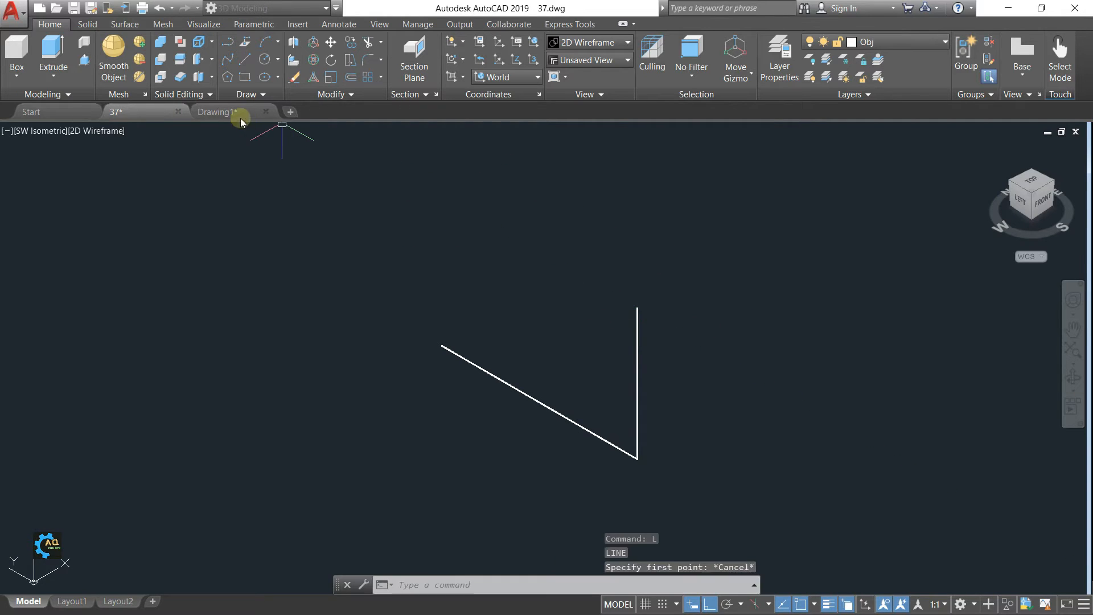
From the top of the 16-unit line, draw a 22-unit line along negative Y and a 19-unit line straight up.
click(222, 112)
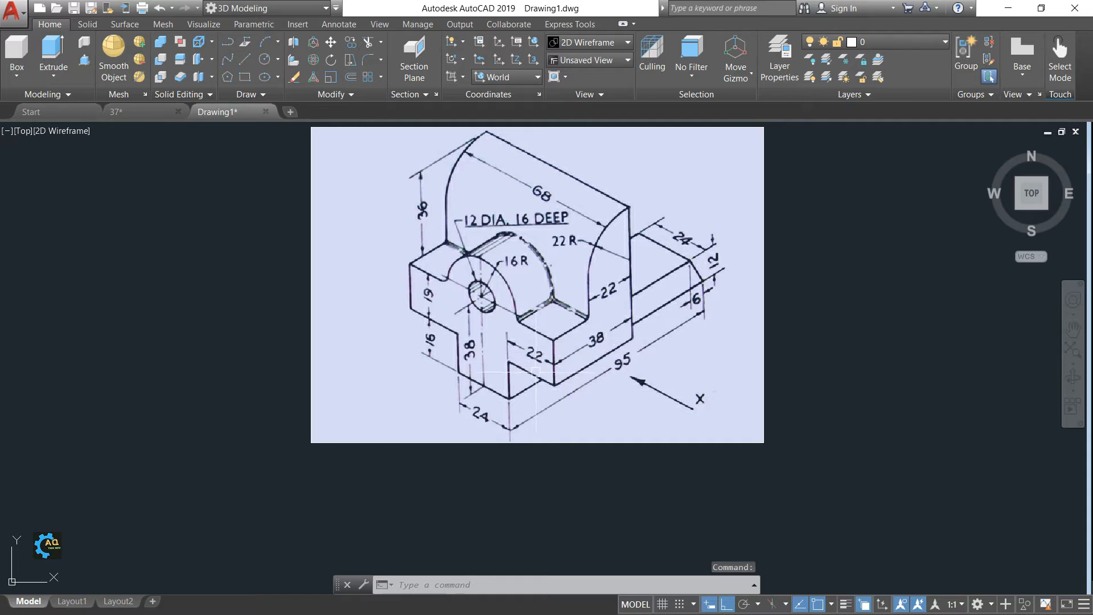
click(139, 111)
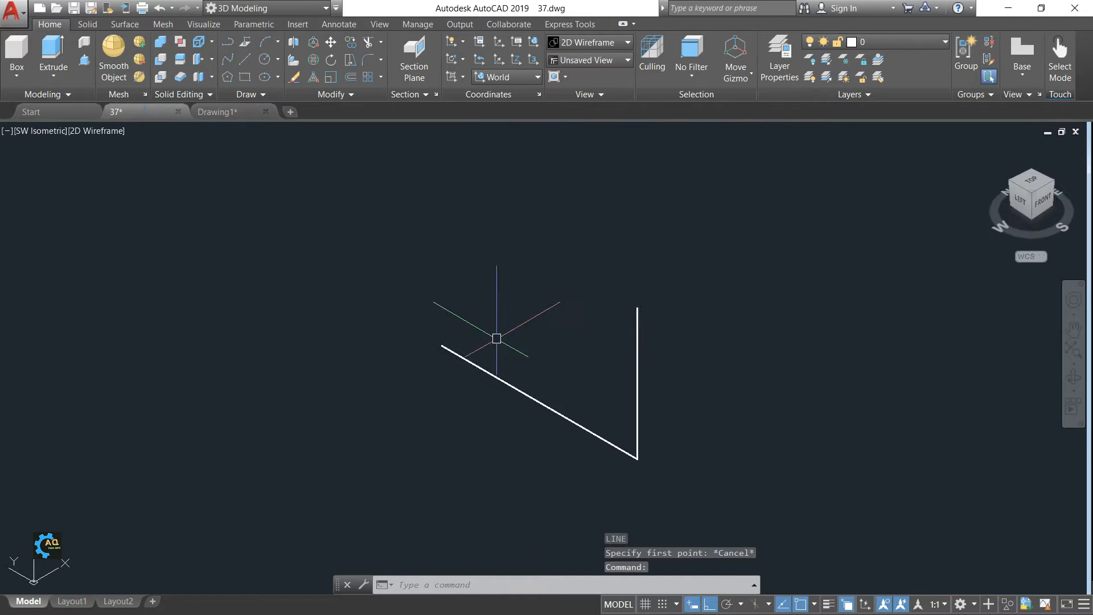
text(l)
key(Return)
click(638, 308)
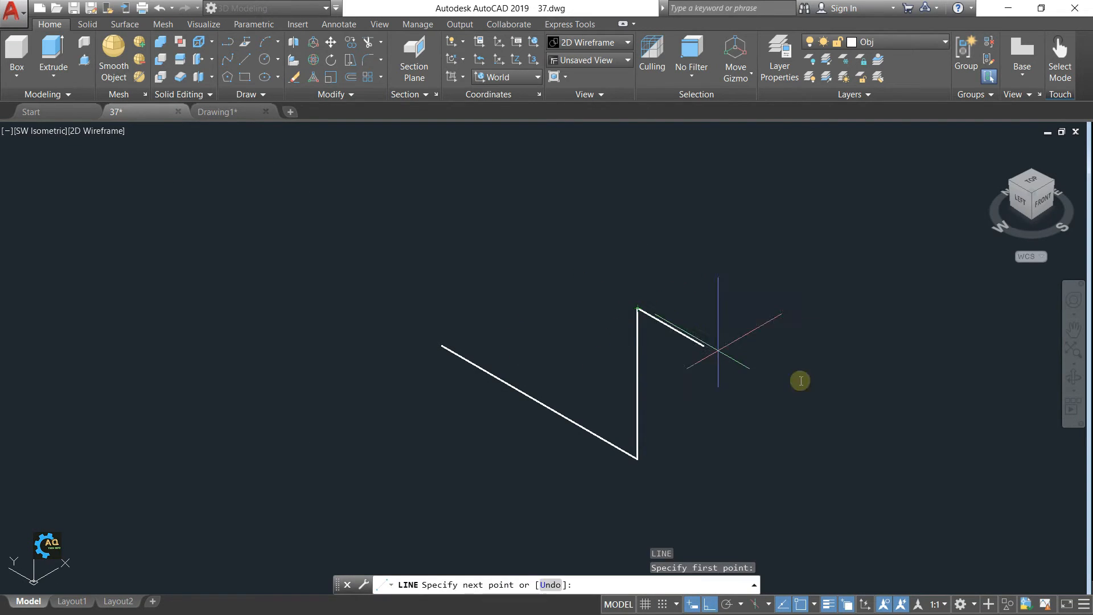
text(22)
key(Return)
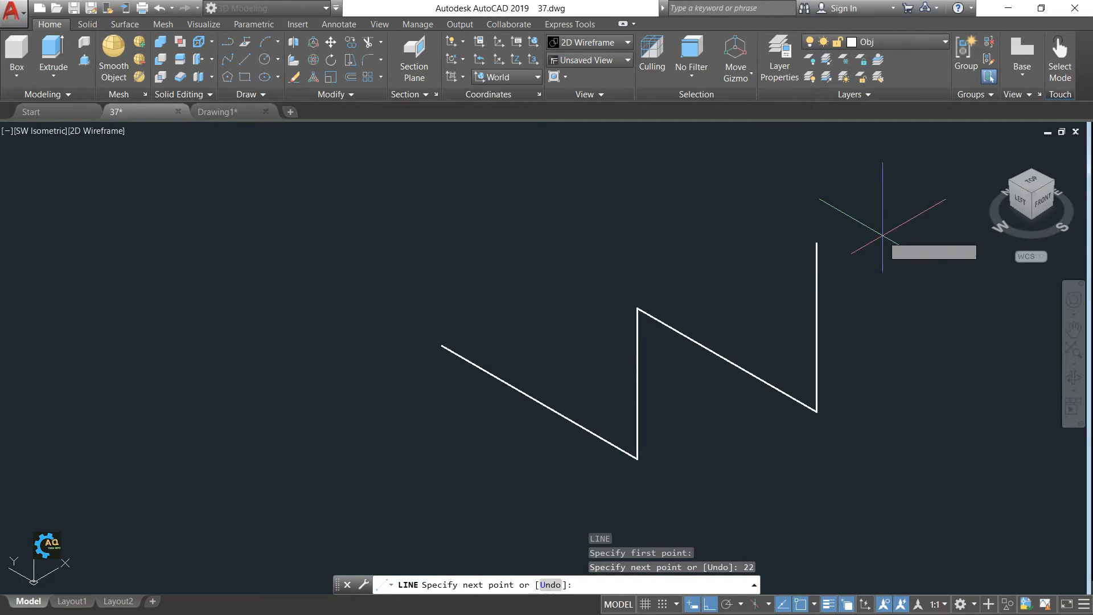
text(19)
key(Return)
scroll(708, 268, down, 2)
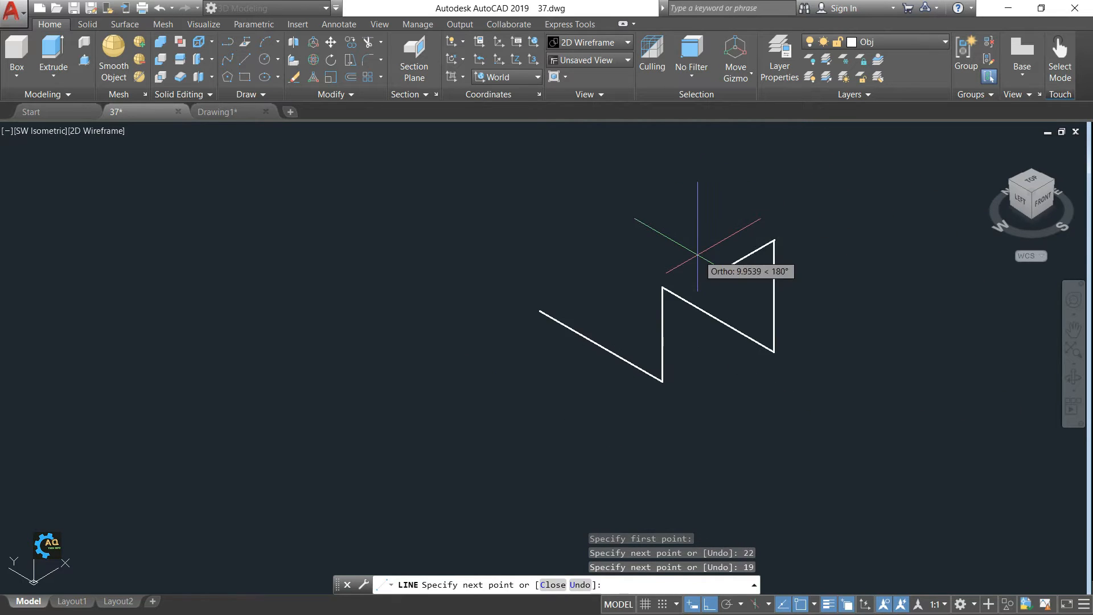
Draw the profile's 68-unit top edge along positive Y from the upper end of the 19-unit line.
click(247, 111)
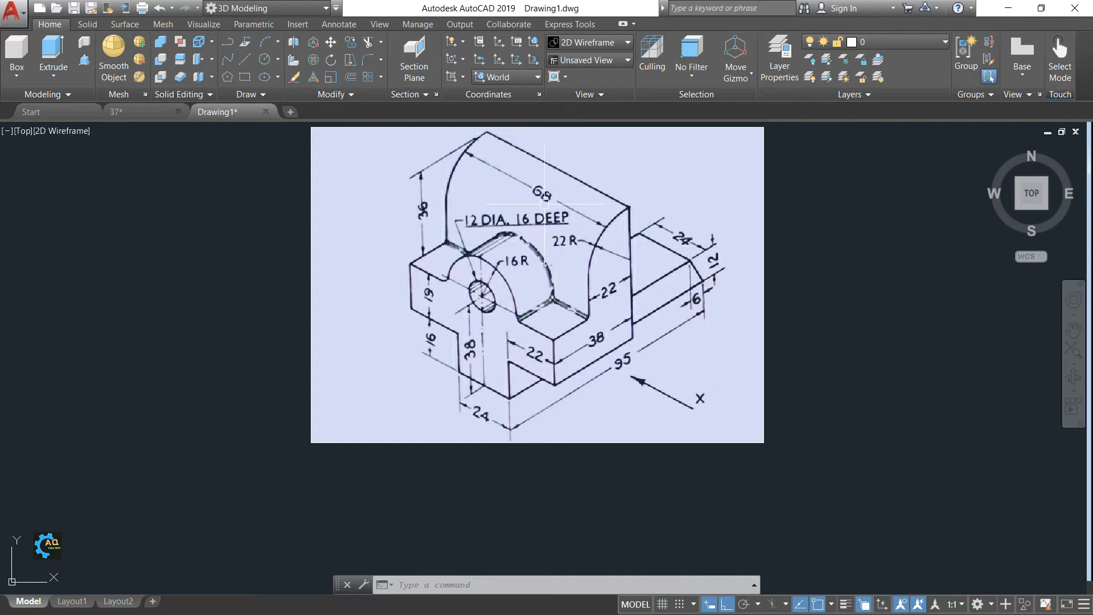
click(171, 112)
key(Return)
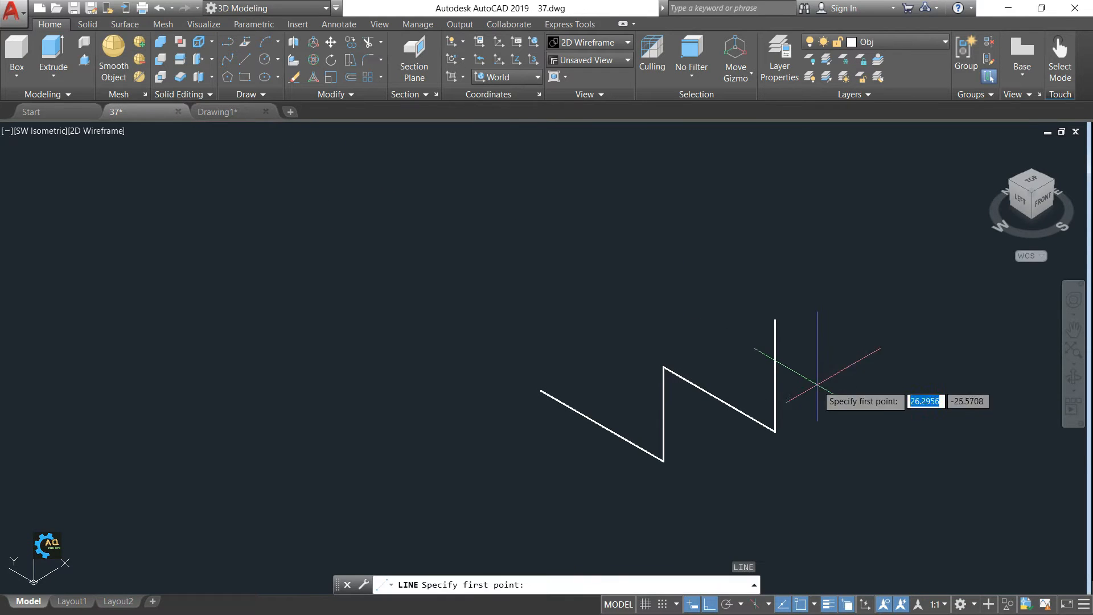
click(775, 319)
text(68)
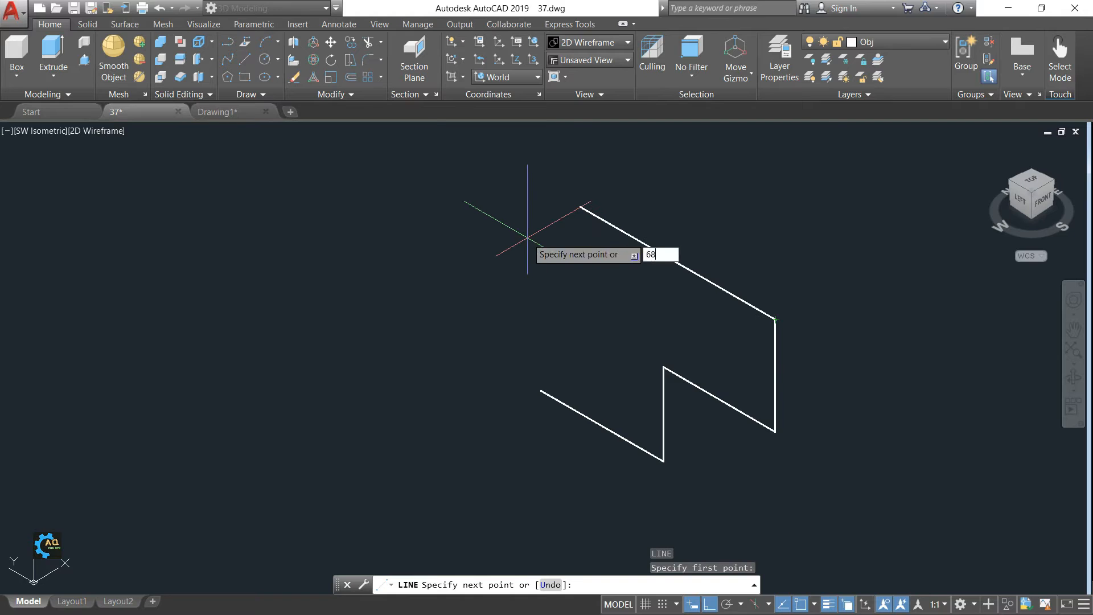
key(Return)
scroll(517, 264, down, 2)
middle_drag(561, 289, 583, 314)
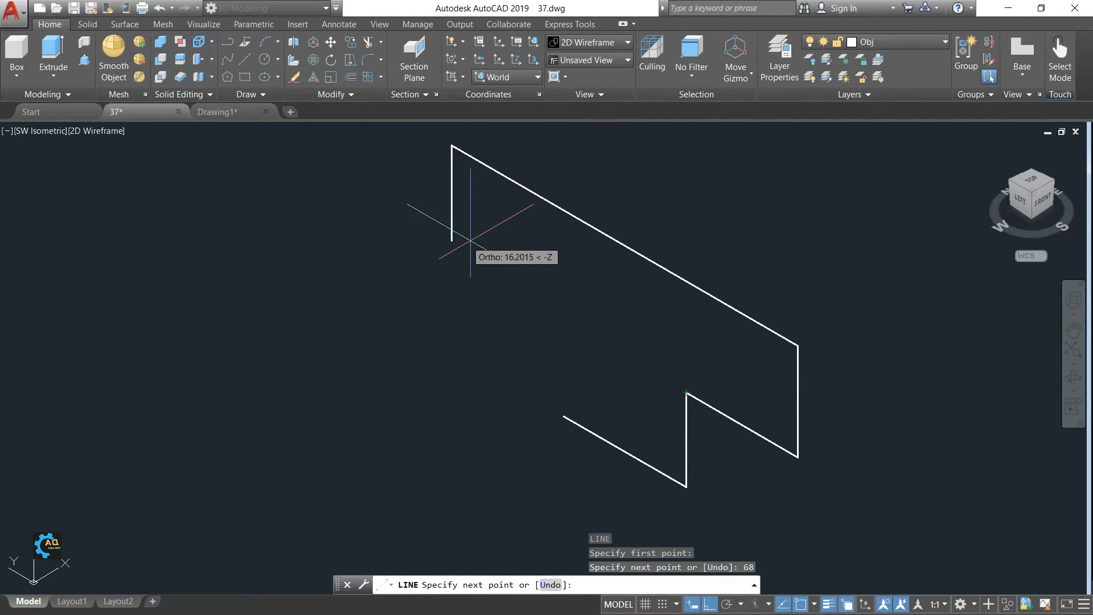
key(Escape)
Close the profile from the top edge's far end with lines 19 down, 22 inward, and down to the bottom edge's start.
middle_drag(568, 314, 597, 315)
key(Return)
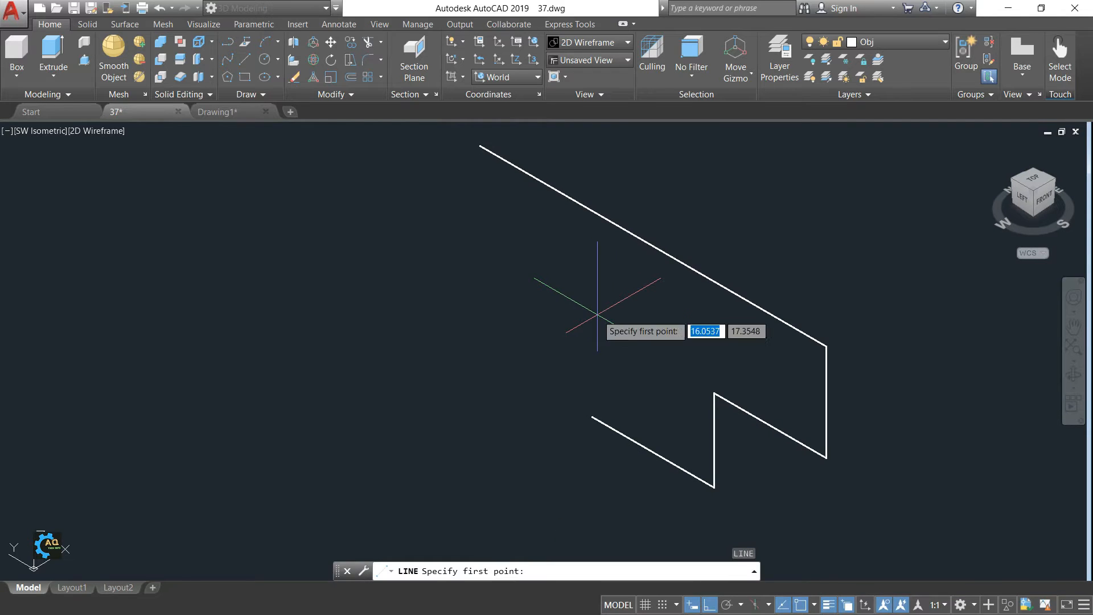
click(480, 146)
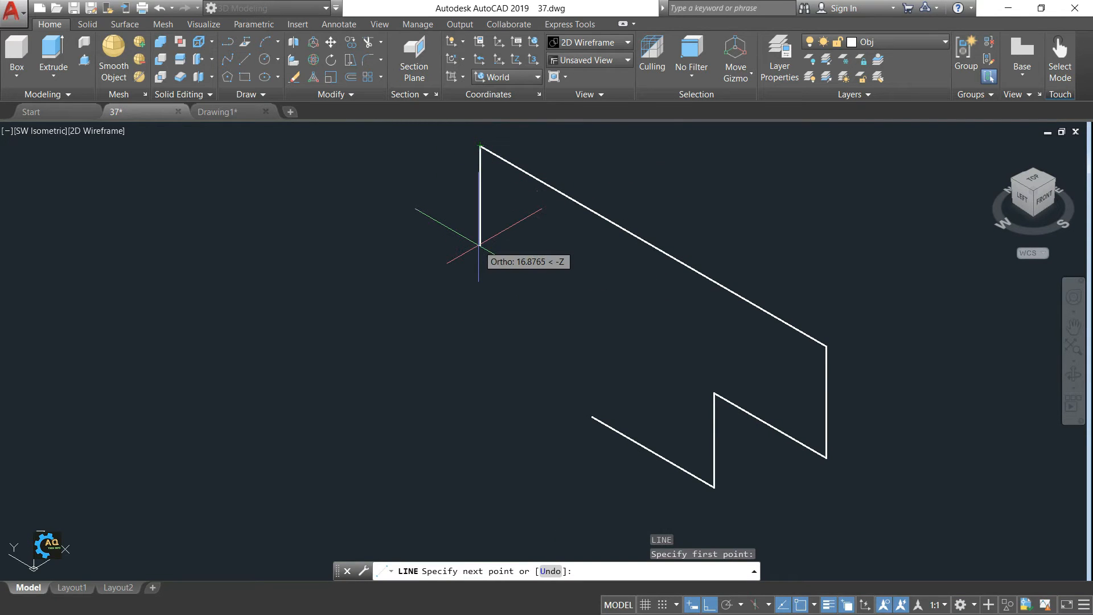
text(19)
key(Return)
text(22)
key(Return)
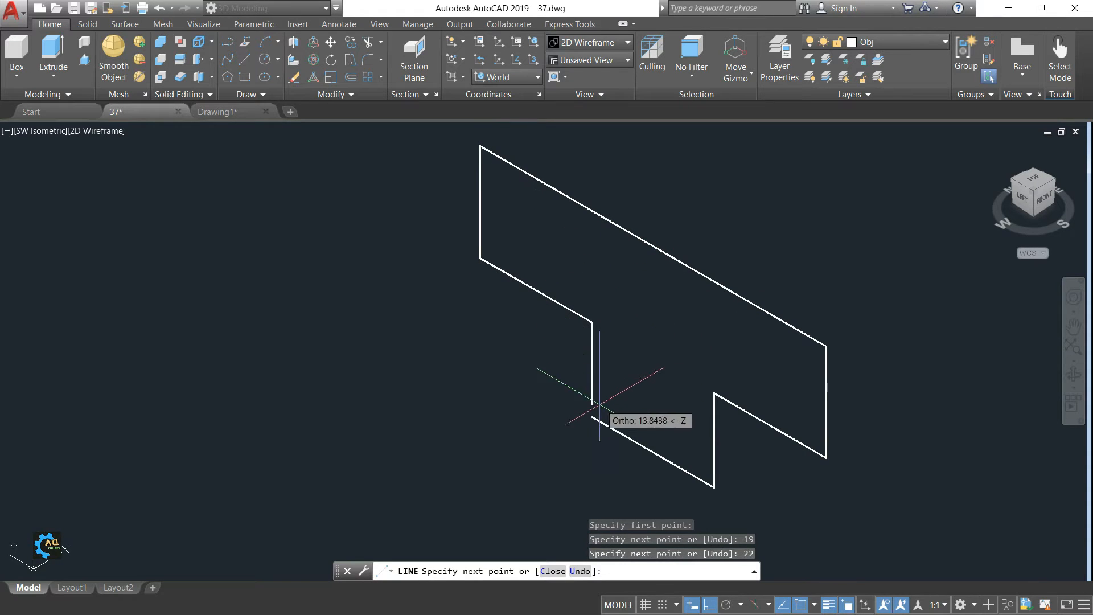
key(Escape)
scroll(679, 354, down, 2)
scroll(399, 285, down, 2)
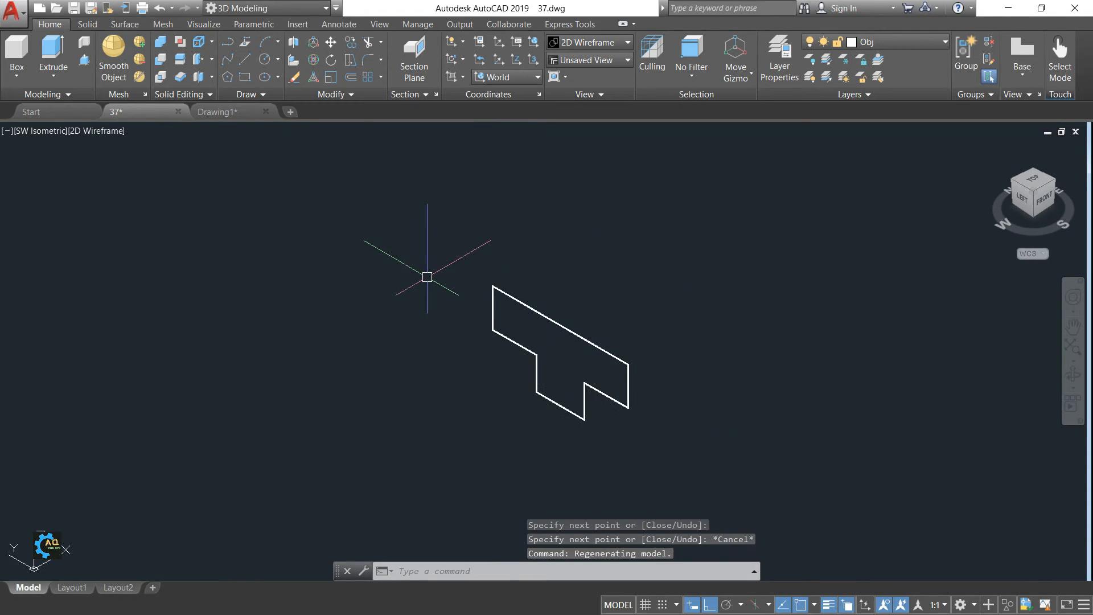
Check the reference drawing and set the coordinate system of drawing 37 to the Front UCS.
click(218, 111)
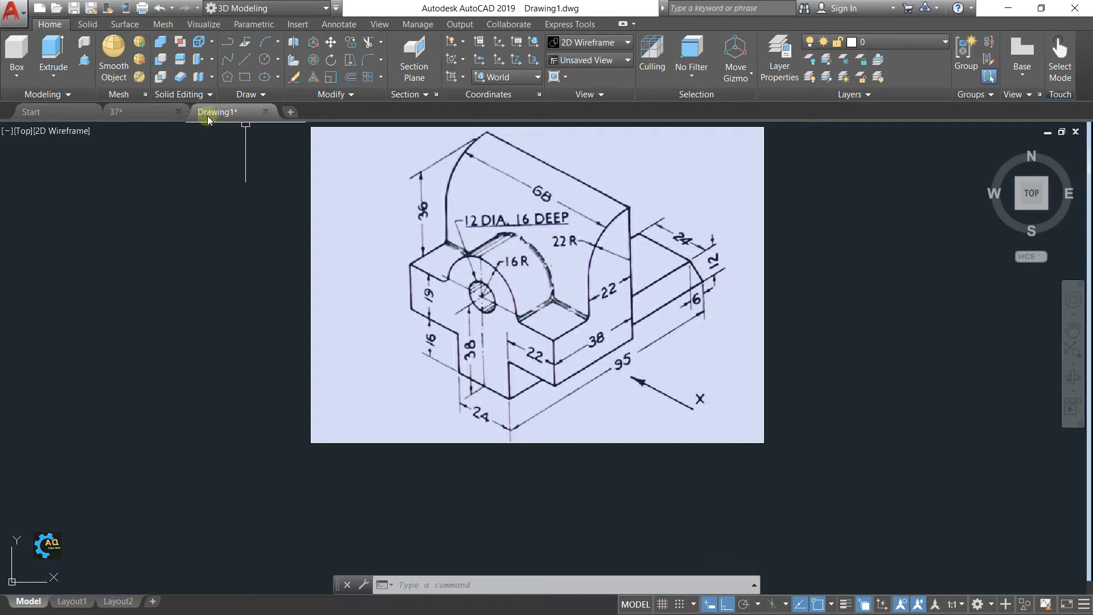
click(146, 109)
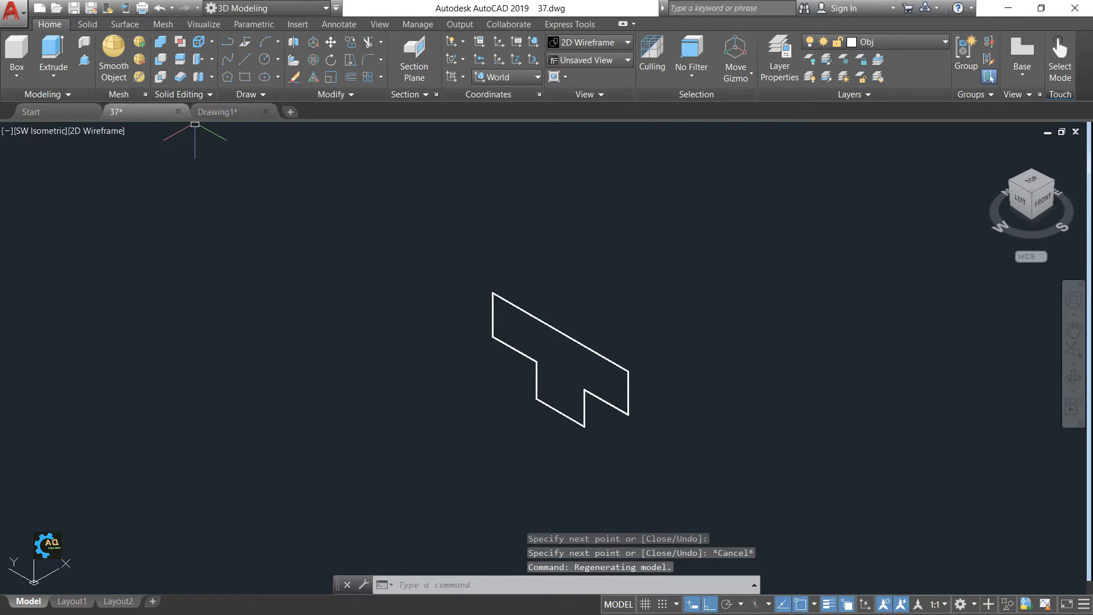
click(217, 112)
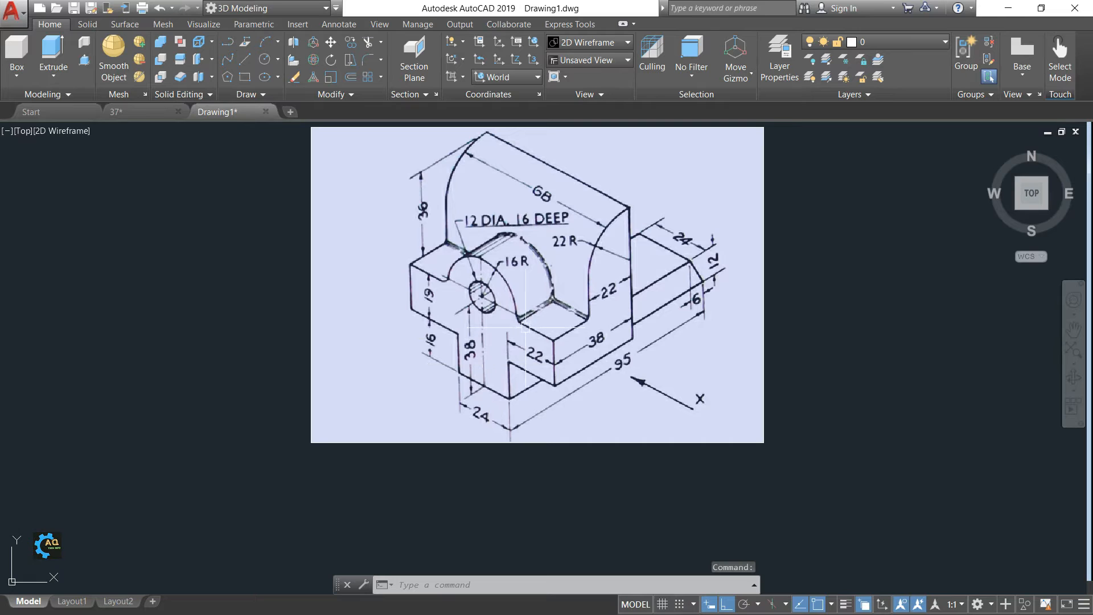
click(139, 111)
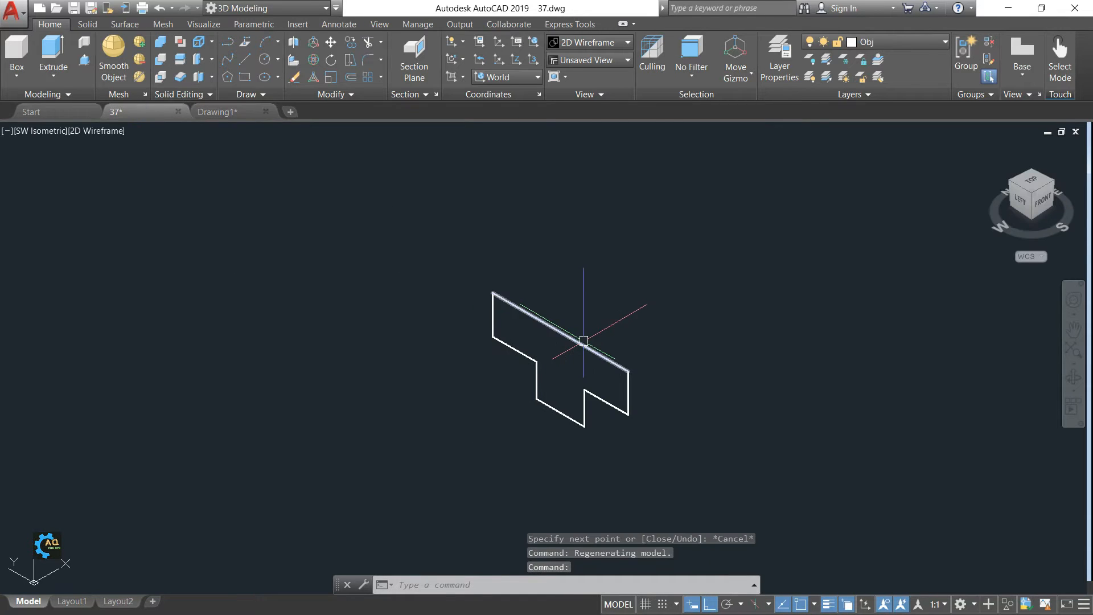
text(c)
key(Escape)
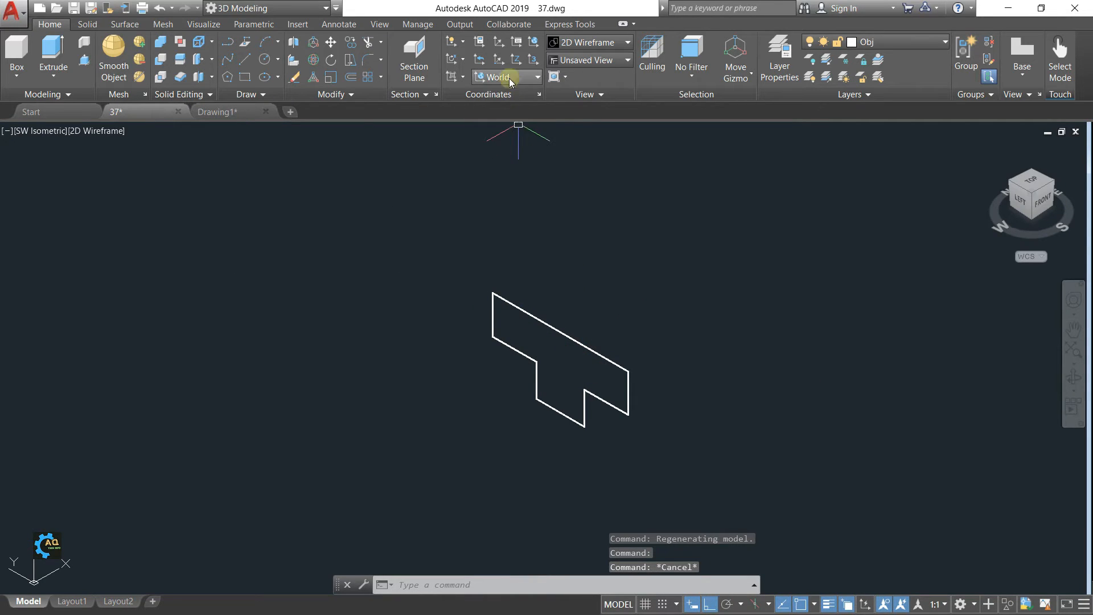
click(513, 78)
click(505, 178)
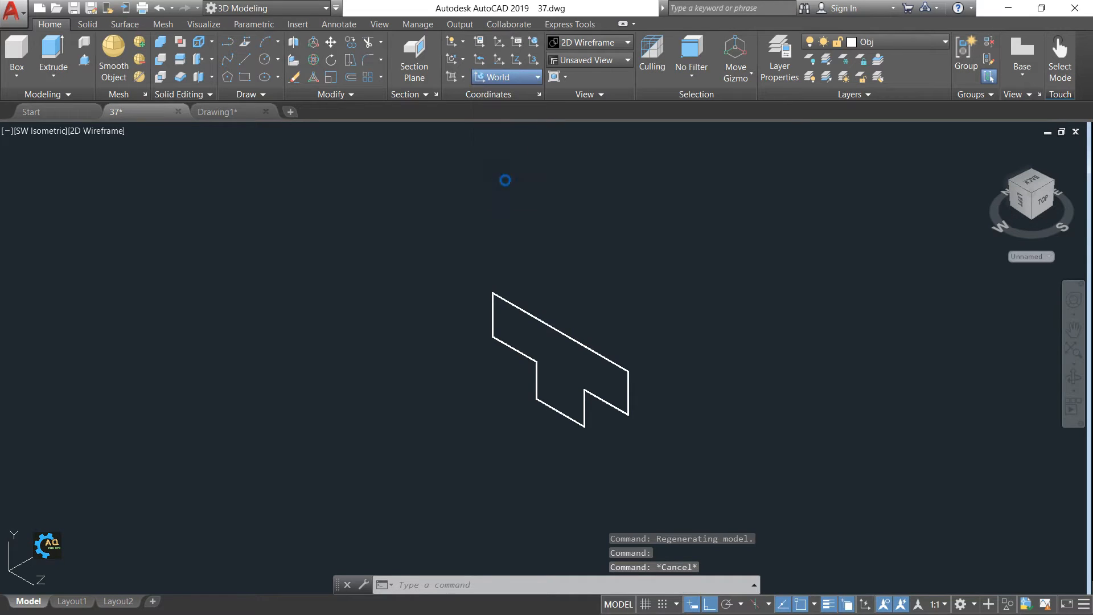
text(c)
key(Return)
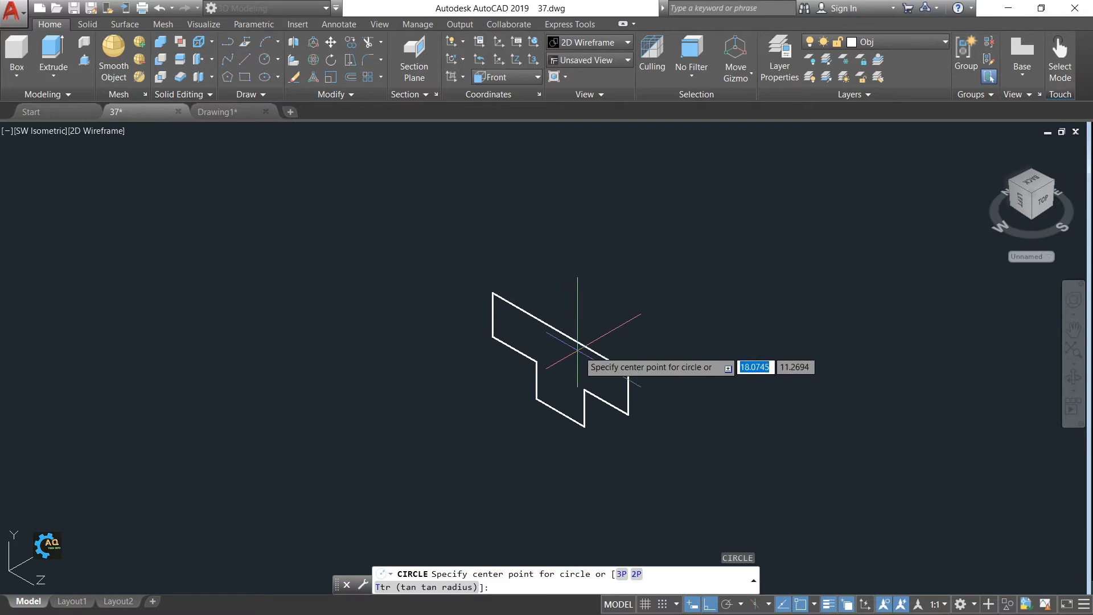
click(561, 332)
key(Escape)
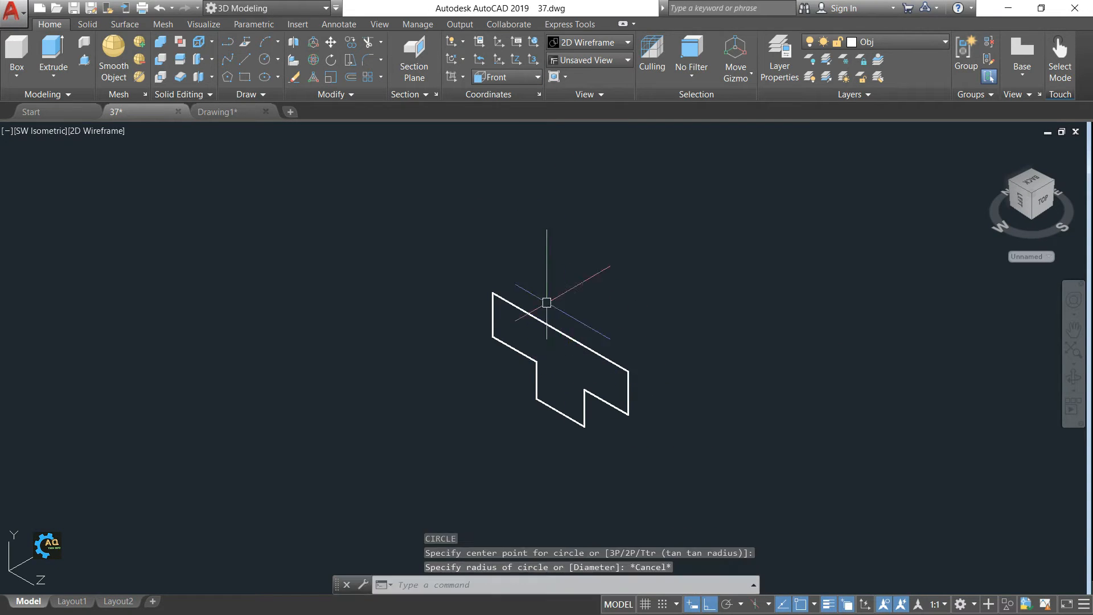
click(513, 77)
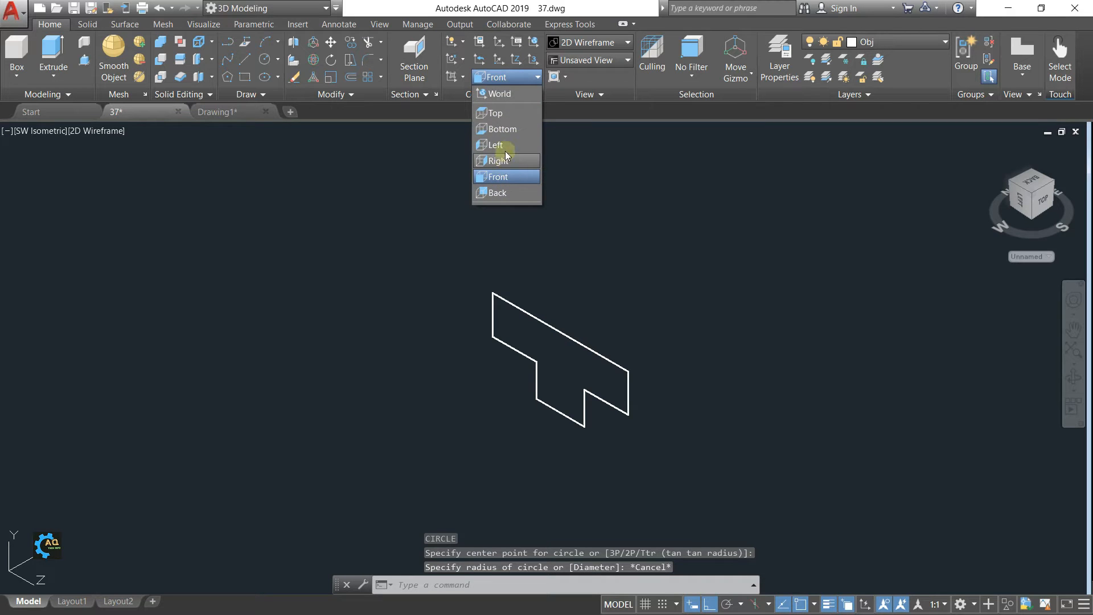
click(504, 113)
text(c)
key(Return)
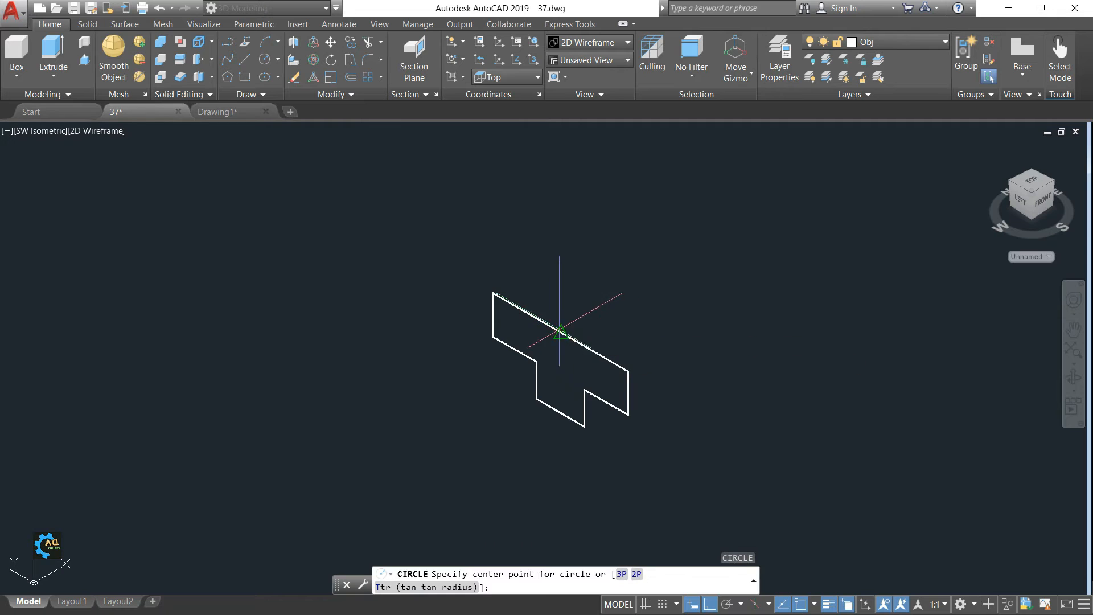
click(562, 328)
key(Escape)
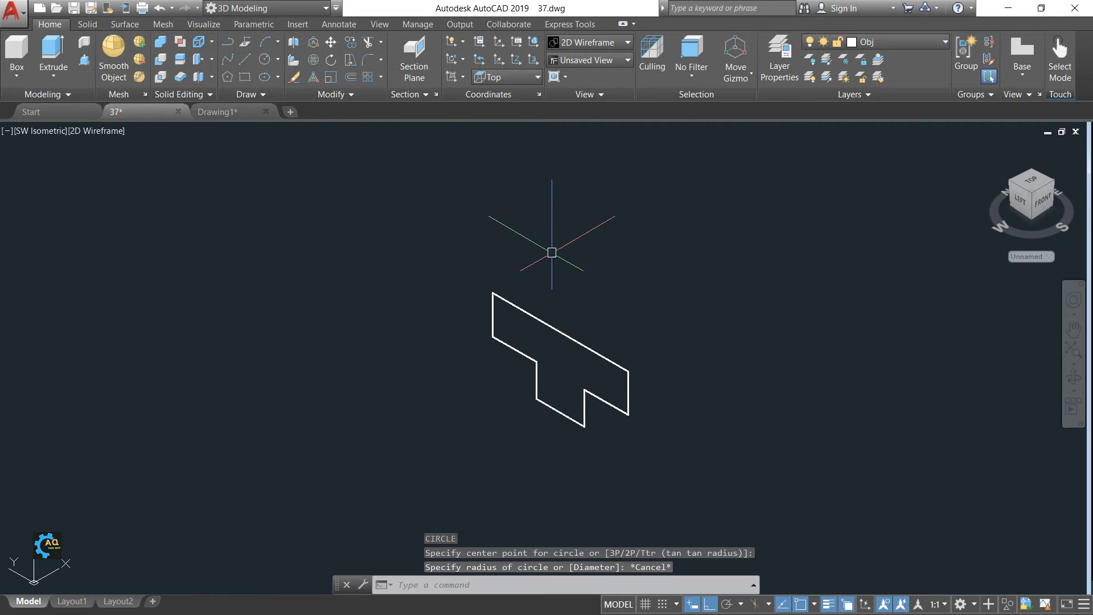
Set the coordinate system to the Left UCS and draw a 16-radius circle centred on the profile's top edge midpoint.
click(517, 79)
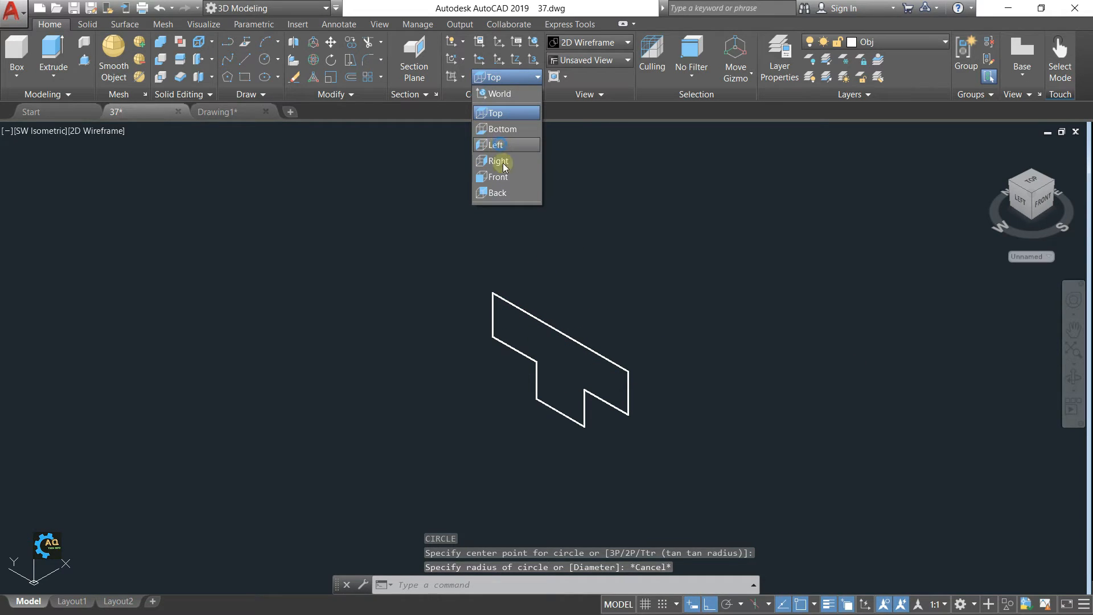
click(501, 146)
key(Return)
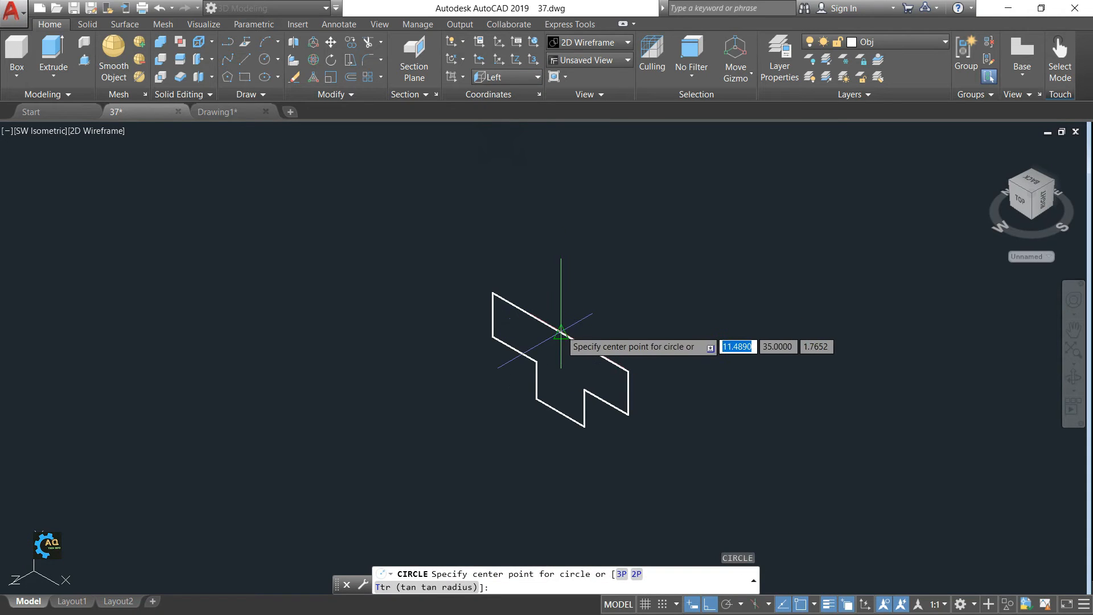
click(561, 332)
scroll(565, 363, up, 2)
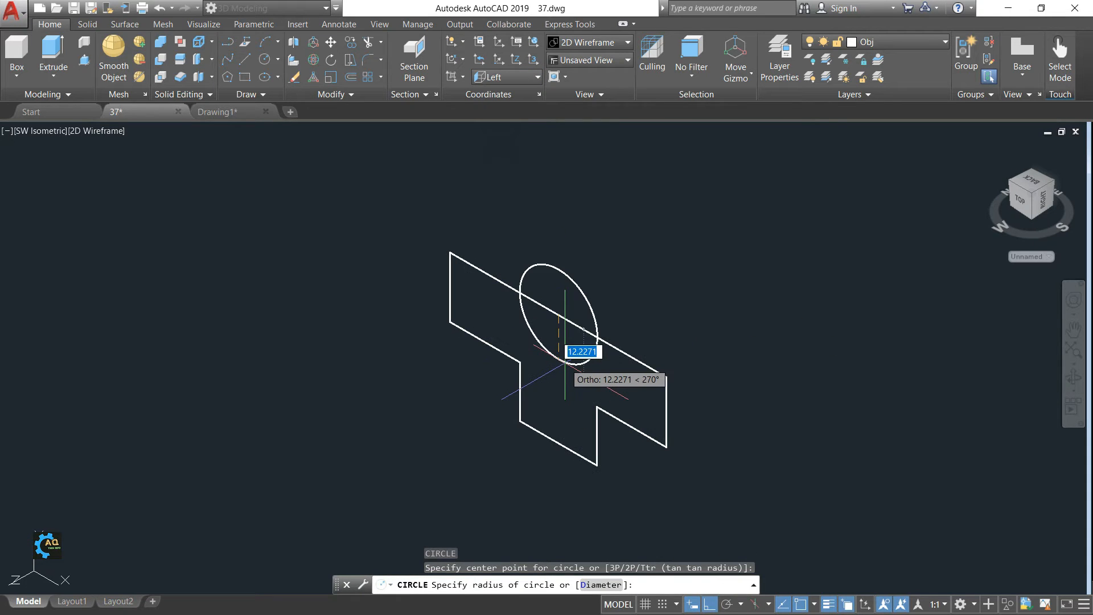
text(16)
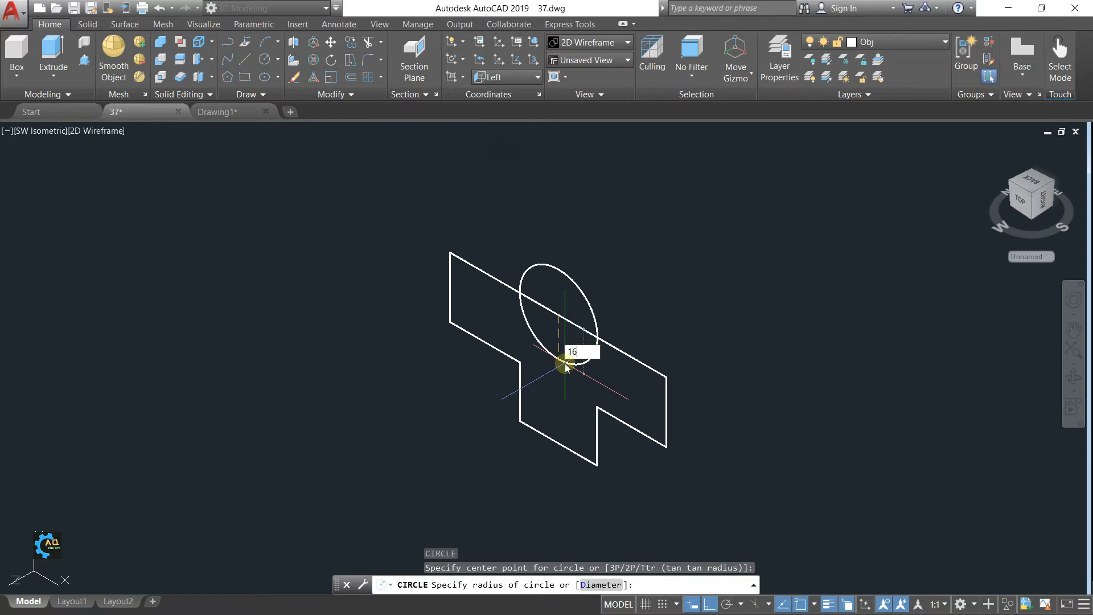
key(Return)
middle_drag(571, 352, 545, 366)
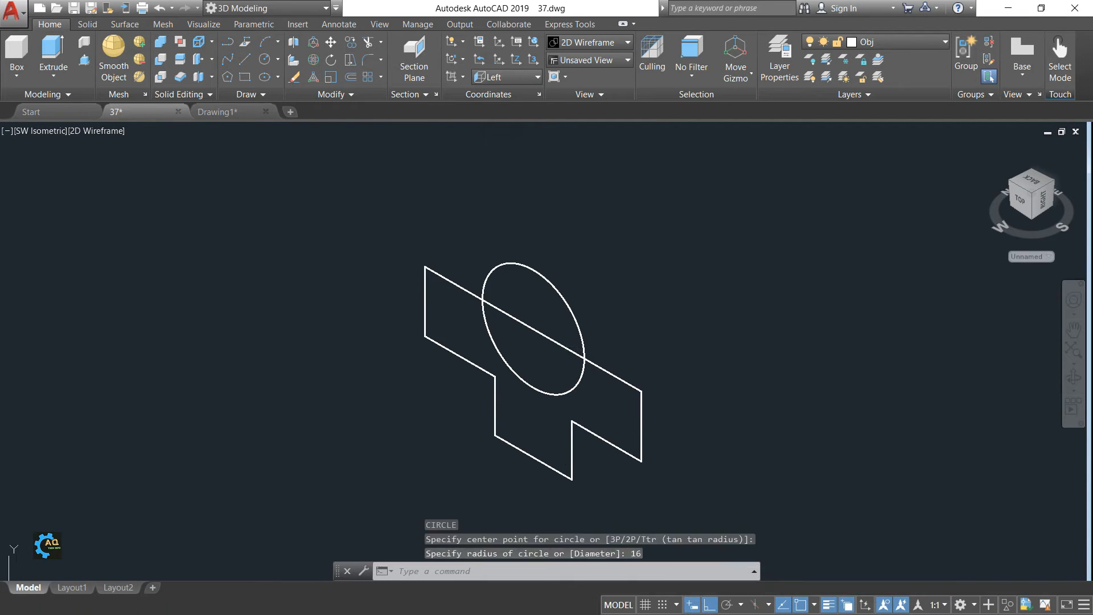
Trim away the lower half of the 16-radius circle using the profile's top edge as the cutting edge.
key(Return)
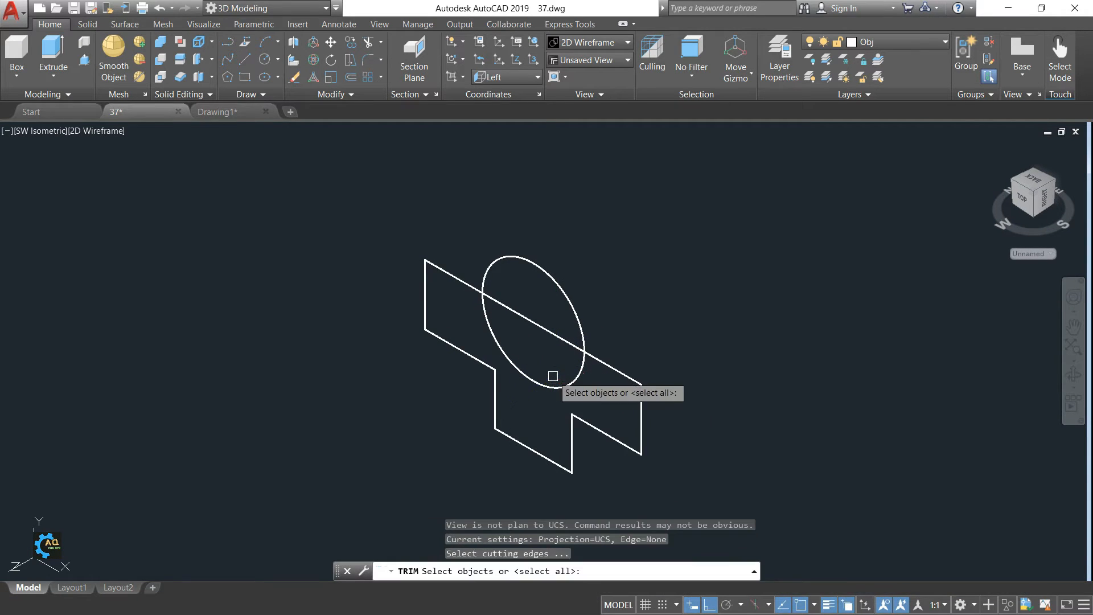
click(575, 346)
key(Return)
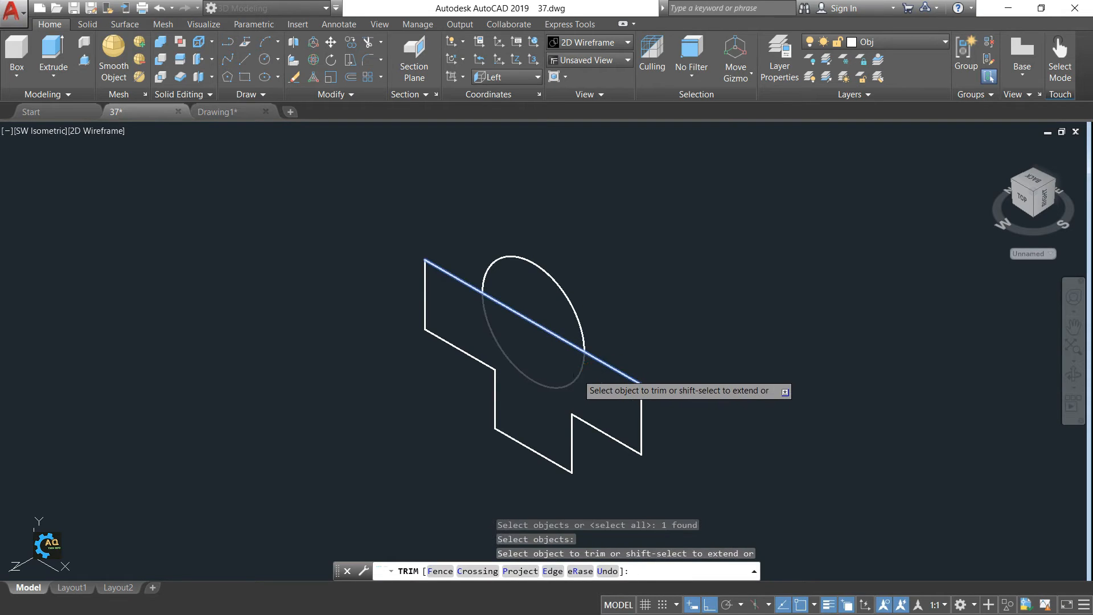
click(575, 380)
key(Escape)
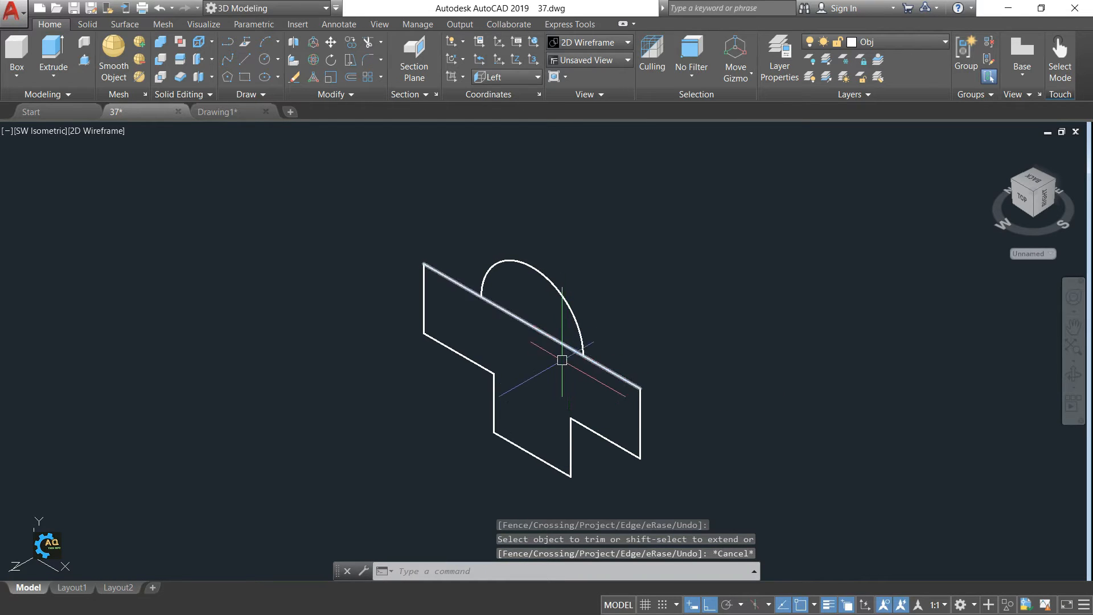
Check the reference image in Drawing1, then fillet the arc's front-side end and the top edge in drawing 37 with radius 2.
click(239, 112)
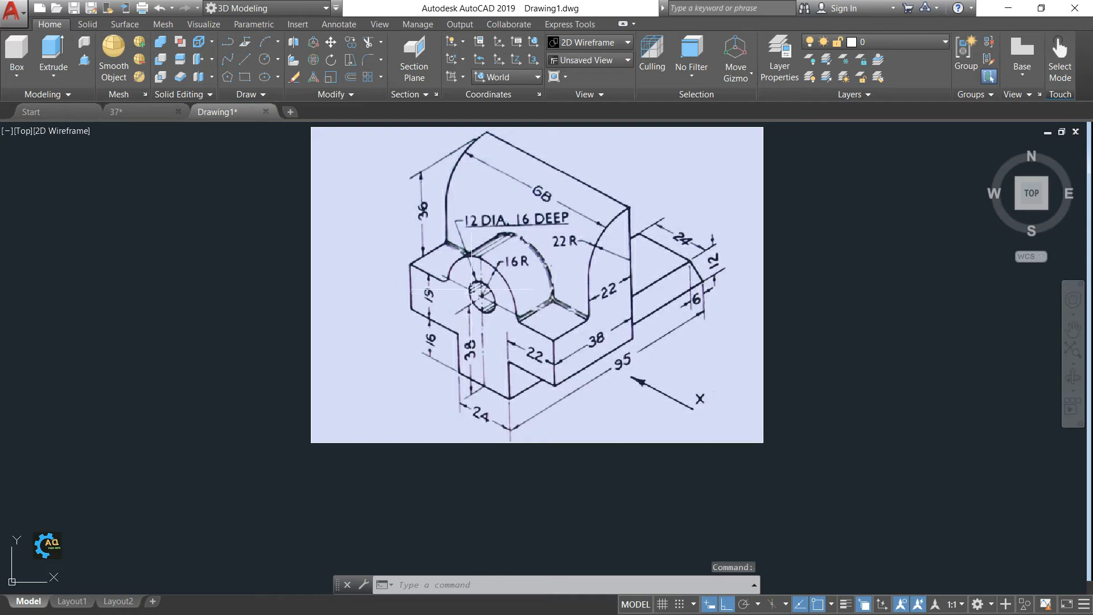
click(144, 112)
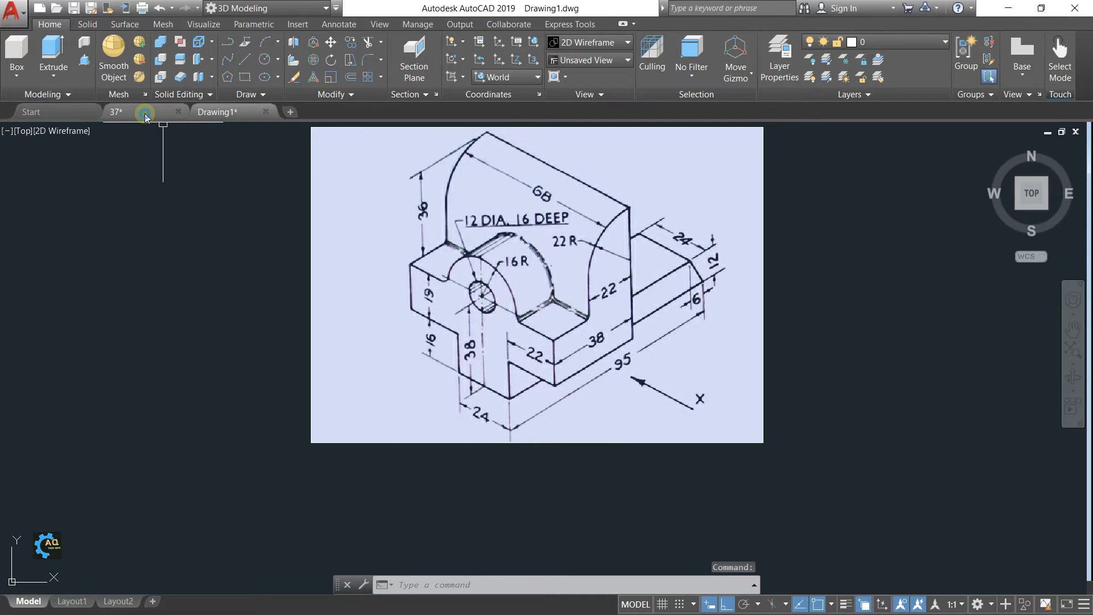
text(f)
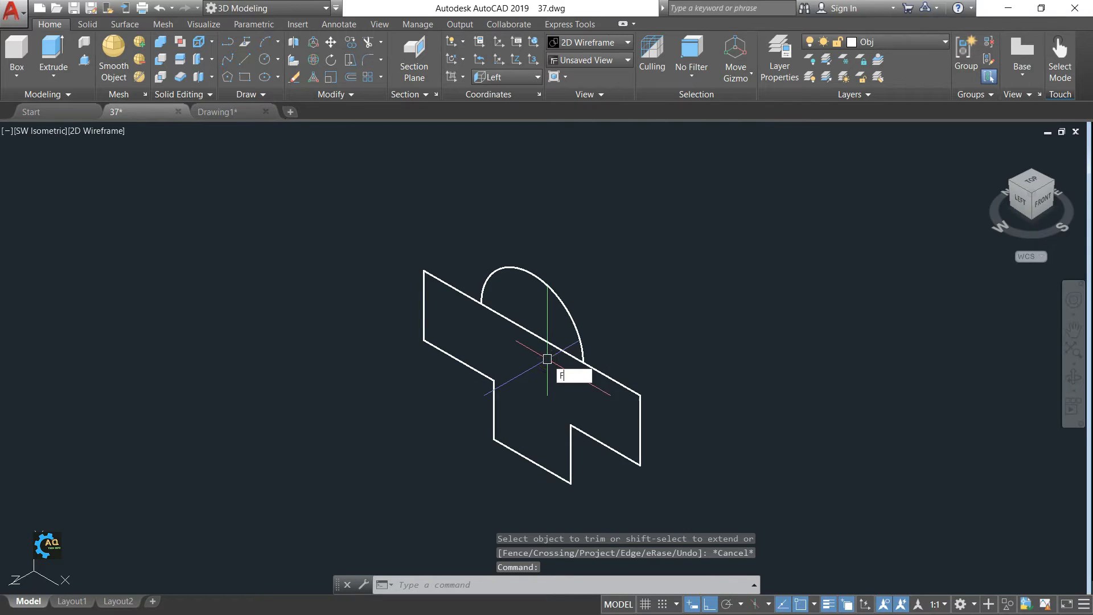
key(Return)
text(r)
key(Return)
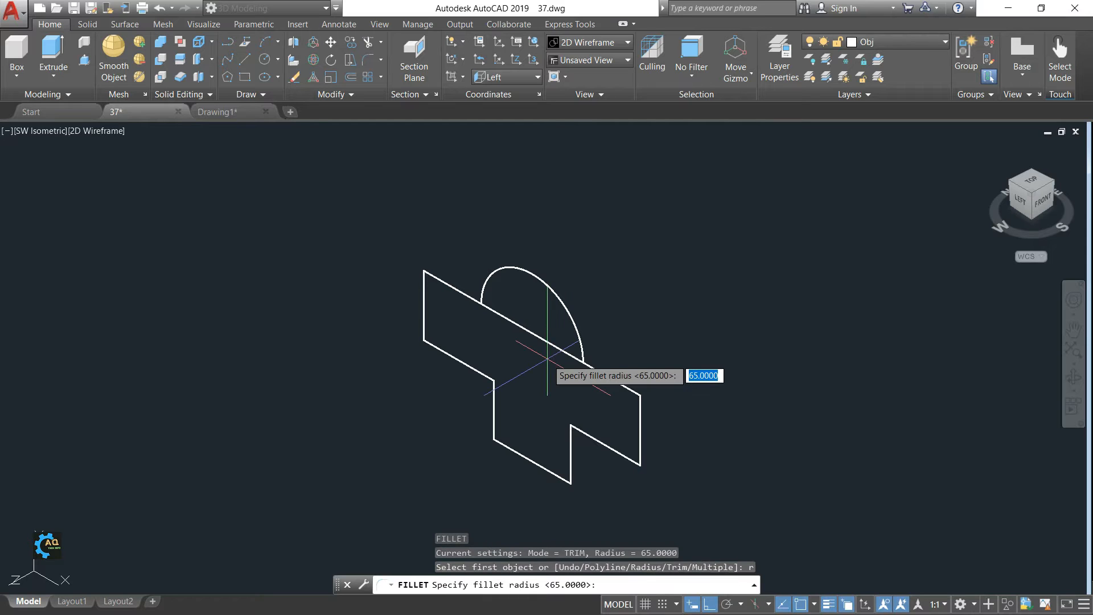
text(2)
key(Return)
click(579, 345)
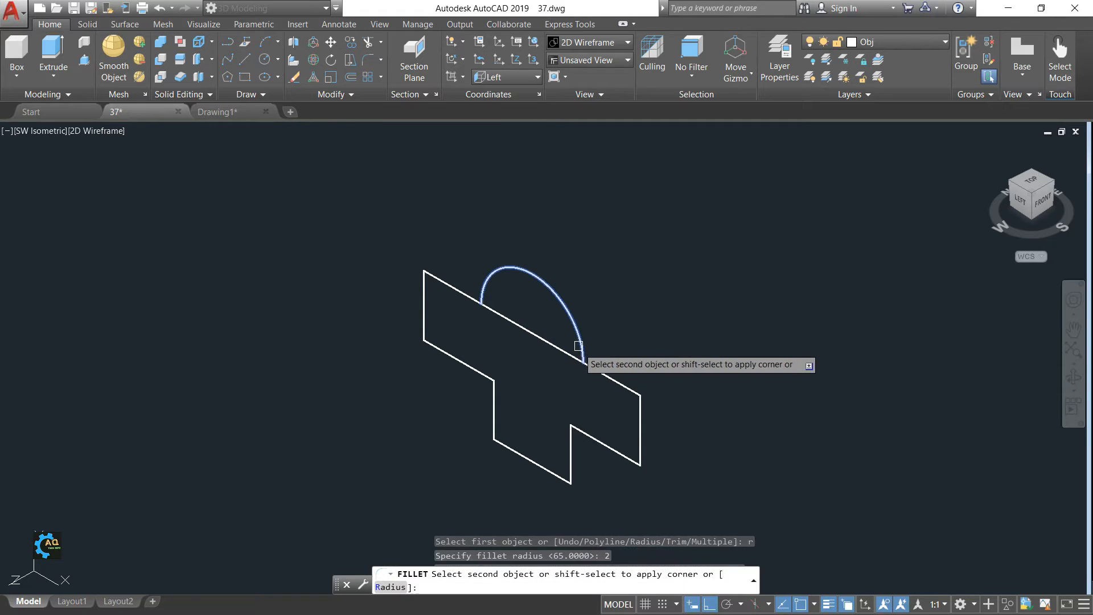
click(596, 370)
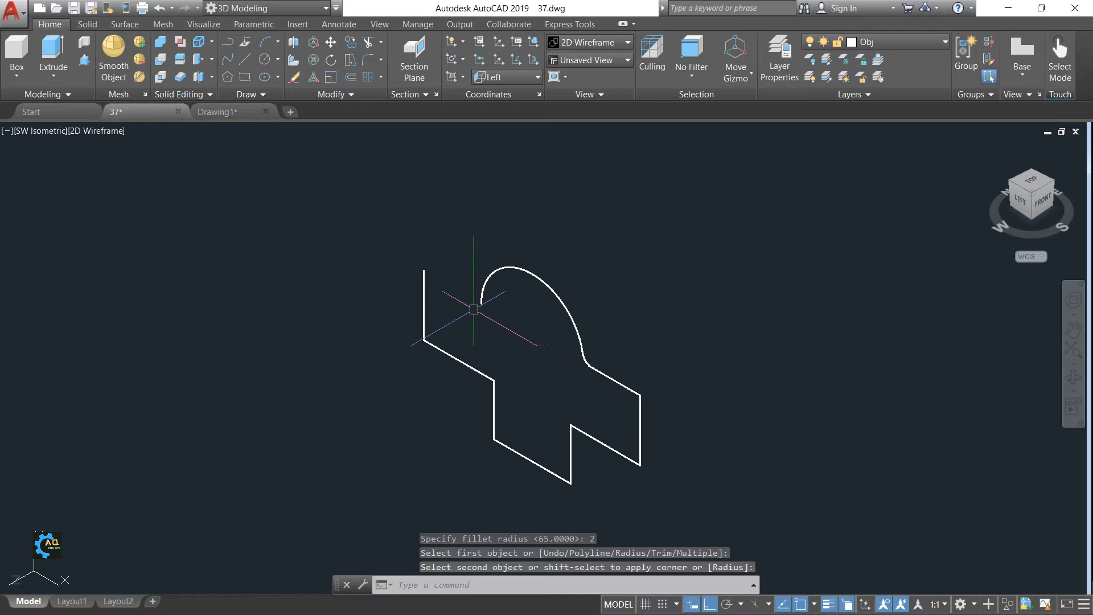
Mirror the small fillet arc about the vertical line through the large arc's centre, keeping the original.
shift+middle_drag(541, 341, 561, 372)
text(MI)
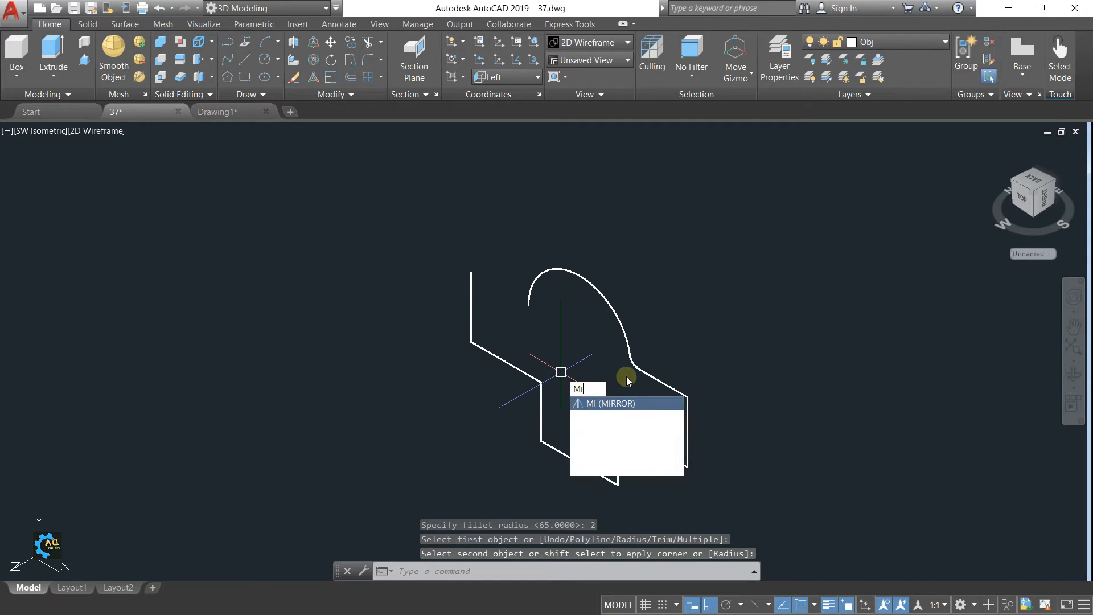
key(Return)
click(593, 337)
click(641, 364)
key(Return)
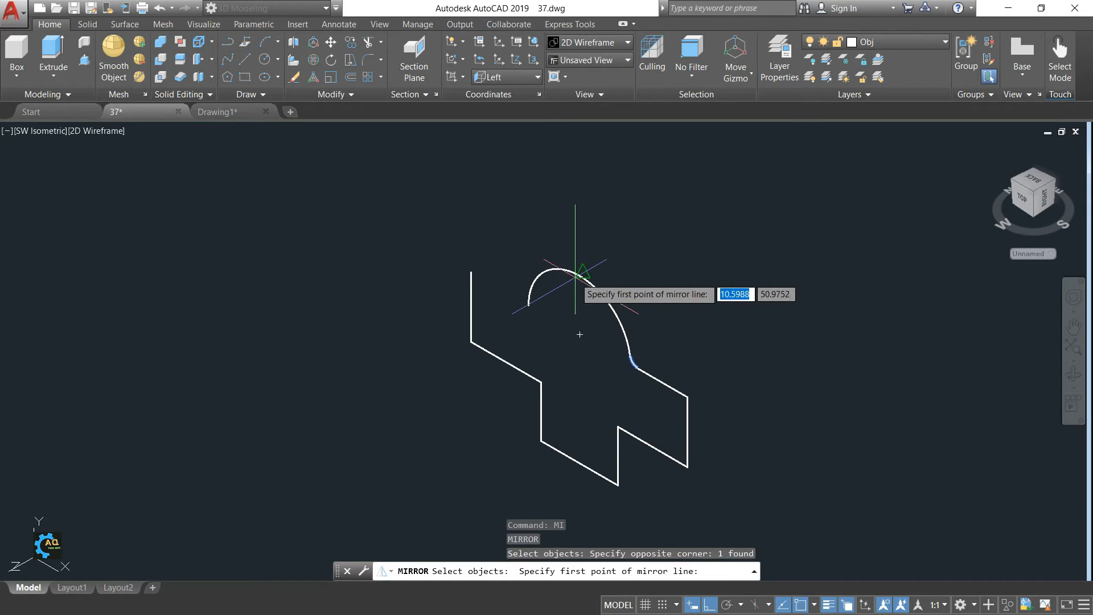
click(575, 329)
click(575, 417)
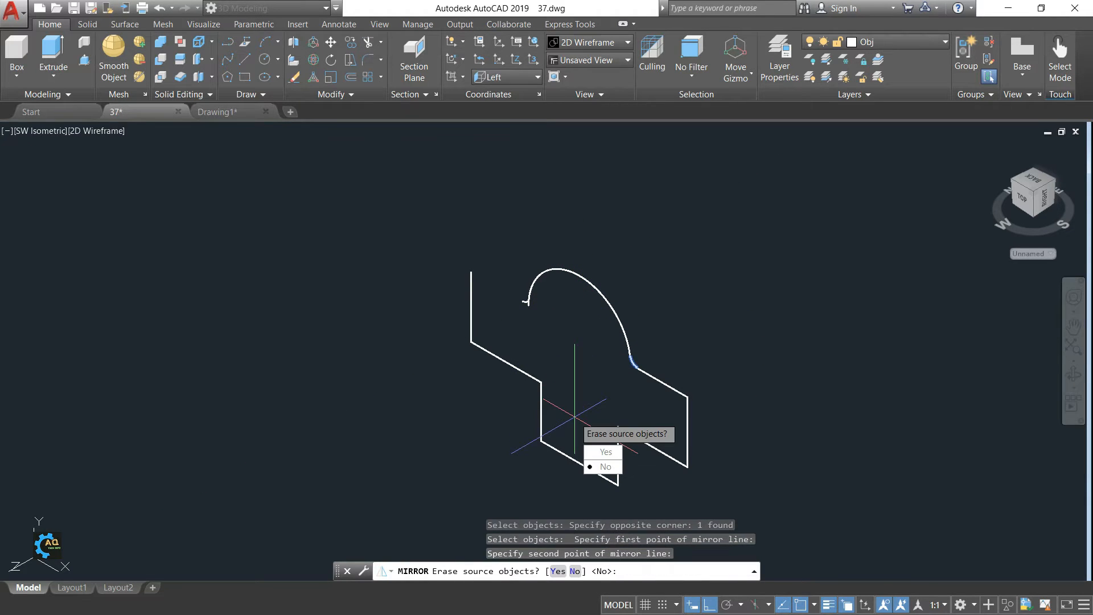
key(Return)
Draw the missing top edge line from the upper end of the profile's side edge to the mirrored fillet's end.
scroll(509, 298, up, 2)
text(l)
key(Return)
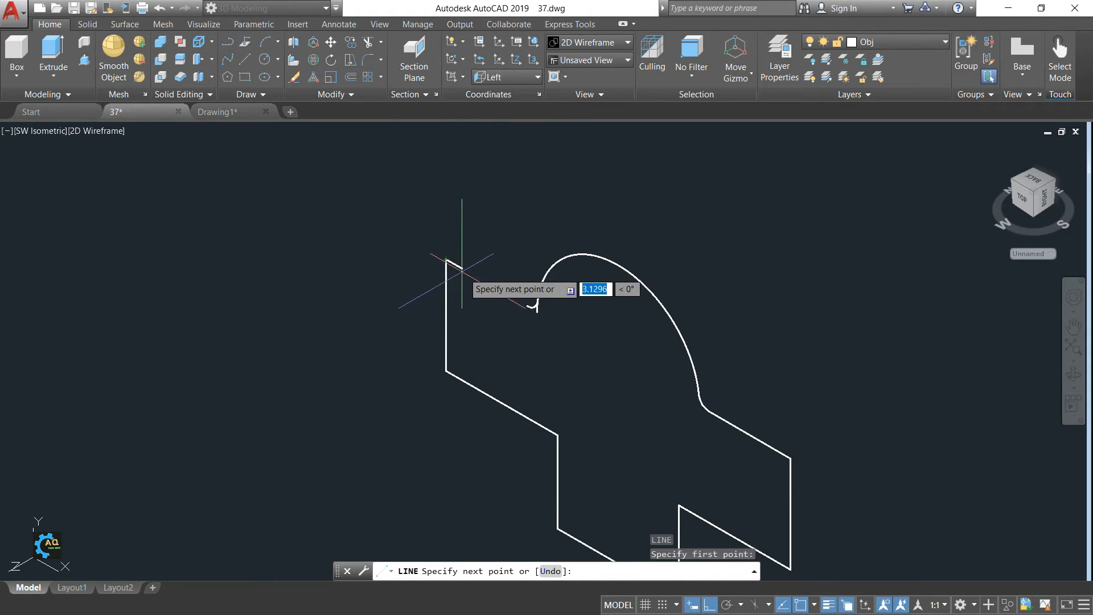
click(528, 306)
key(Escape)
Trim the excess of the large arc that extends past the mirrored fillet.
scroll(541, 313, up, 6)
key(Escape)
text(tr)
key(Return)
click(513, 300)
key(Return)
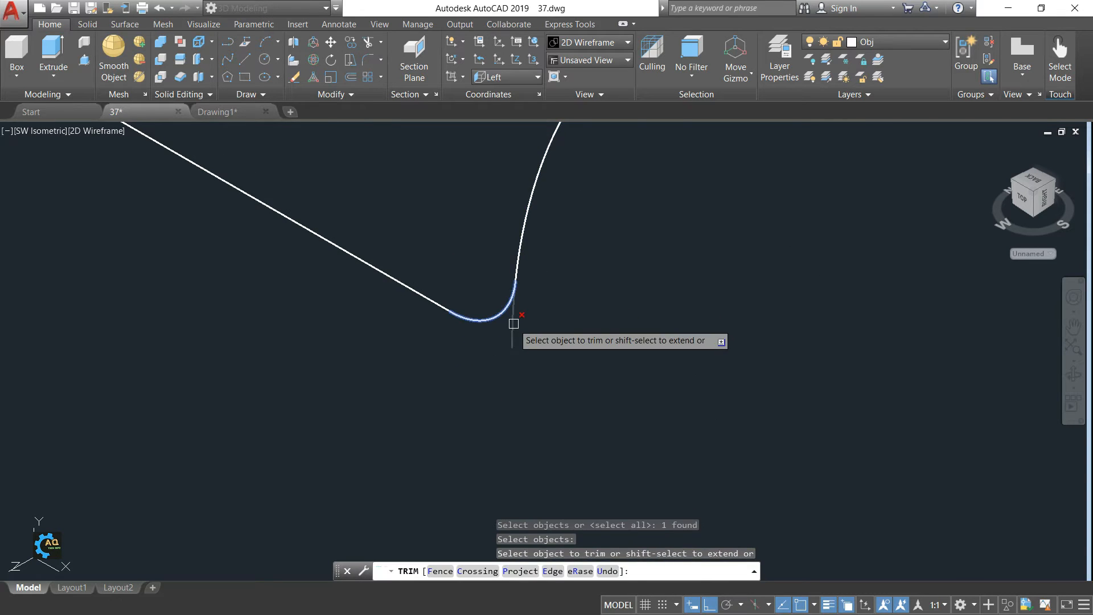
key(Escape)
scroll(513, 323, down, 6)
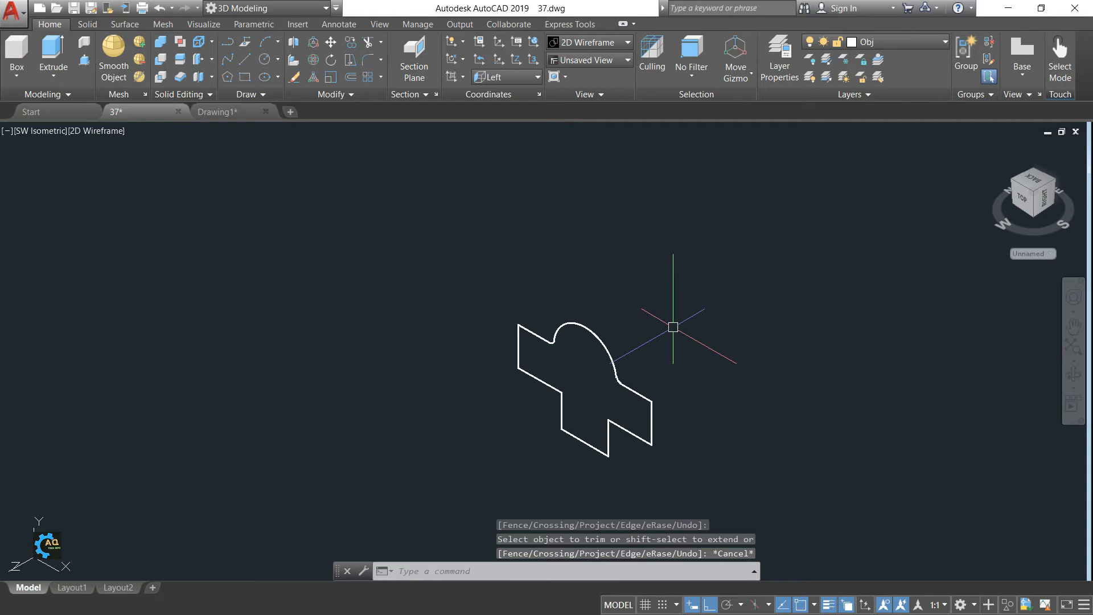
Check the hole size in the reference image and draw a 12-diameter circle concentric with the profile's large arc.
click(242, 112)
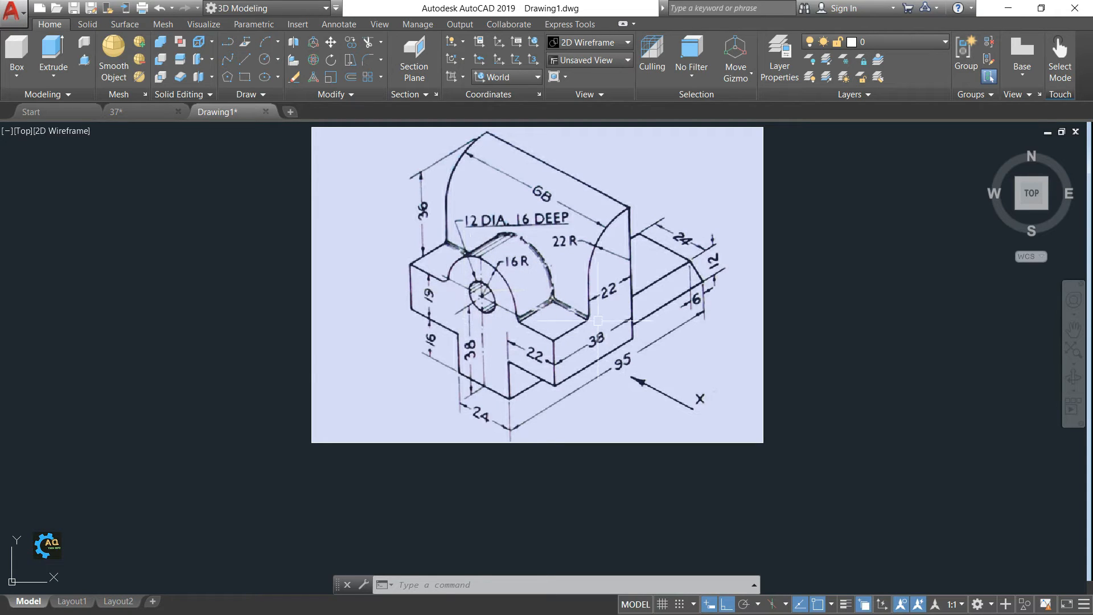
click(149, 113)
shift+middle_drag(509, 296, 578, 321)
text(c)
key(Return)
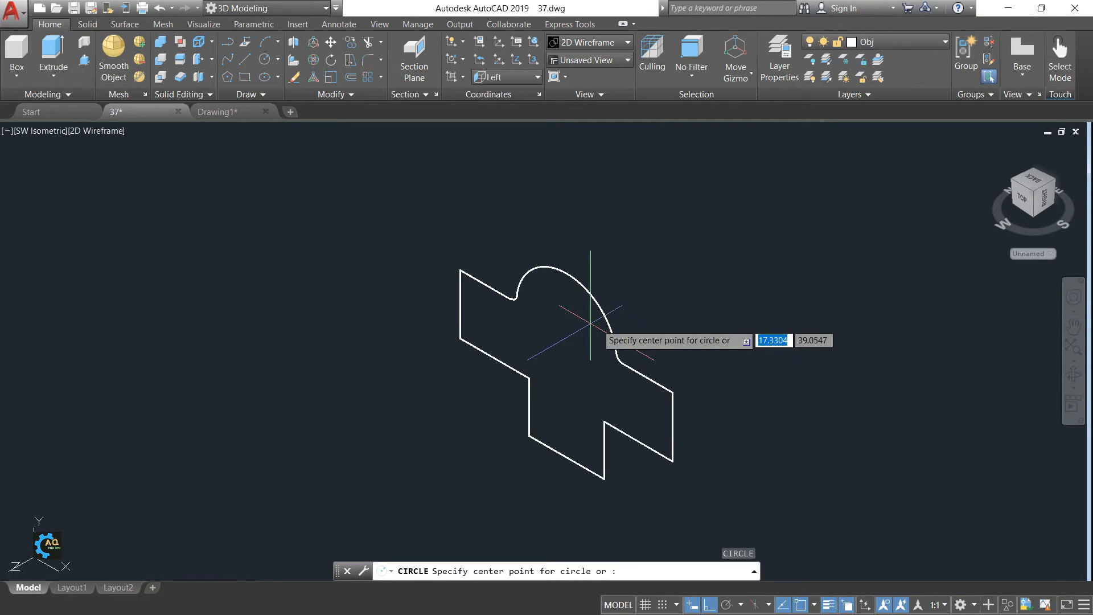
click(566, 330)
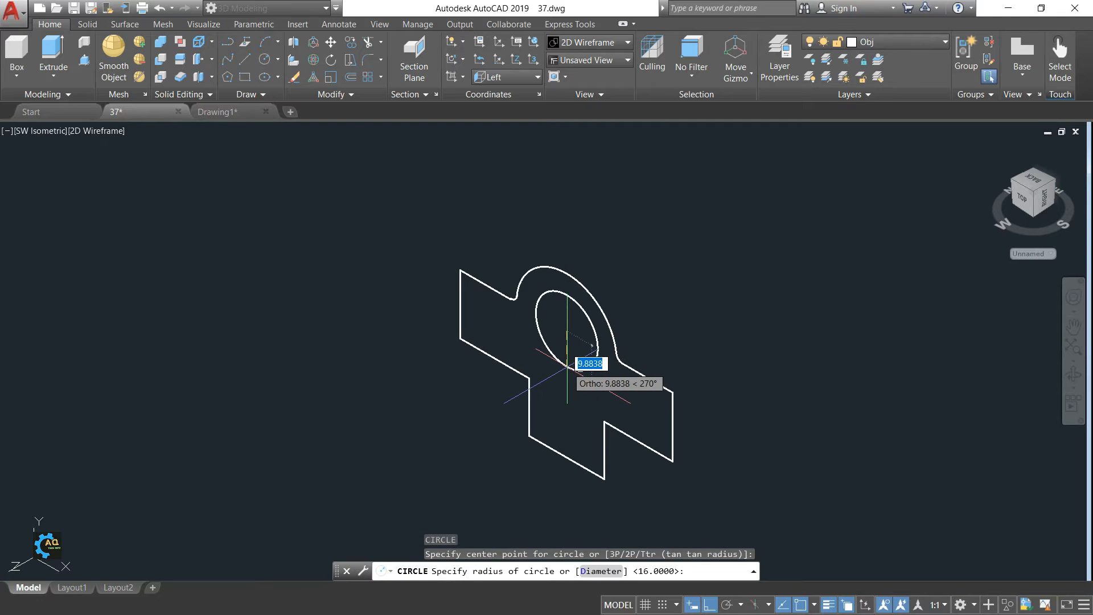
text(d)
key(Return)
text(12)
key(Return)
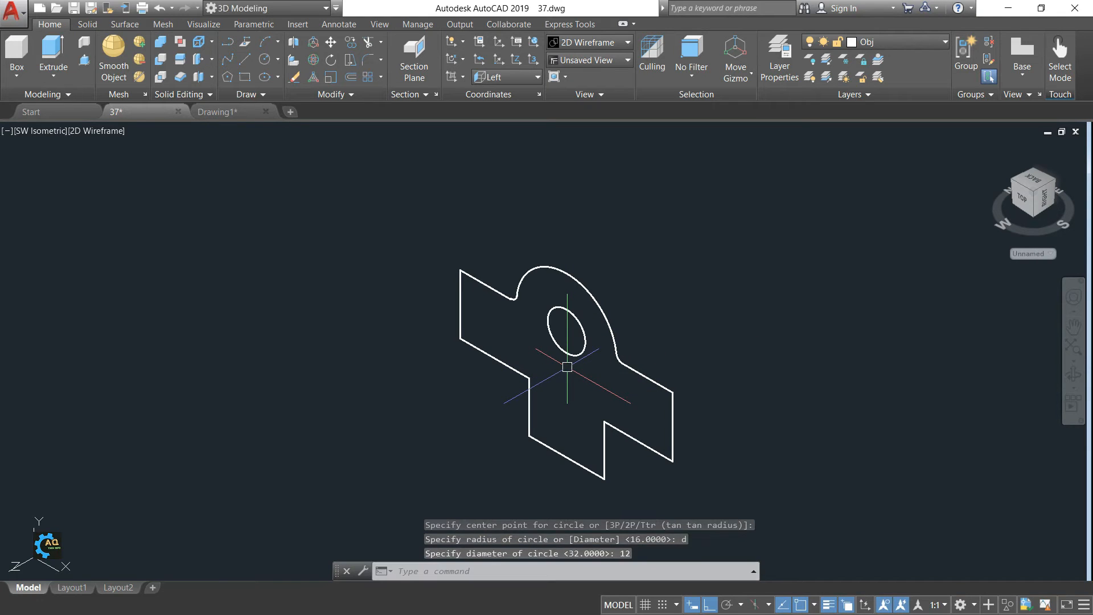
key(Escape)
Join the connected lines and arcs of the bracket's front outline into a single curve.
middle_drag(580, 341, 547, 340)
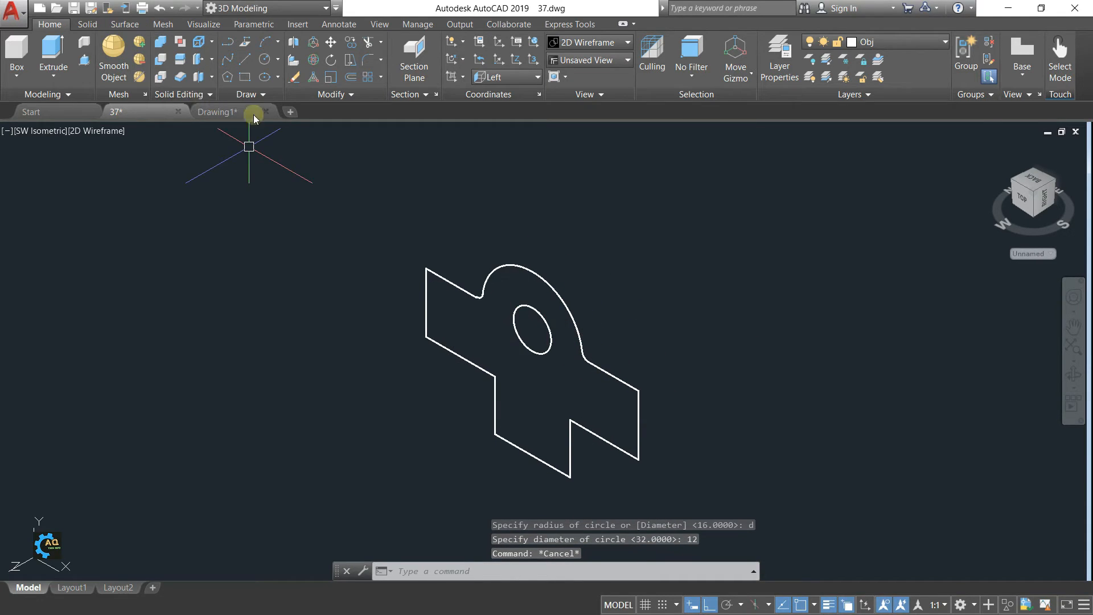
text(j)
key(Return)
click(664, 243)
click(416, 473)
key(Return)
click(576, 324)
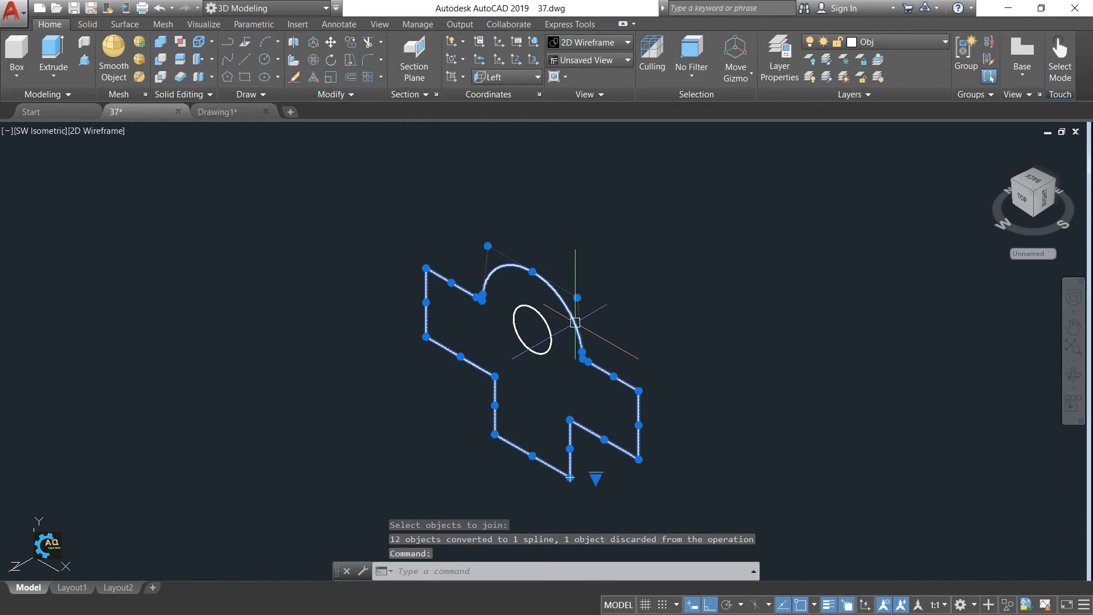
key(Escape)
Show the reference image in Drawing1 and turn polar tracking off.
middle_drag(546, 297, 495, 320)
click(221, 117)
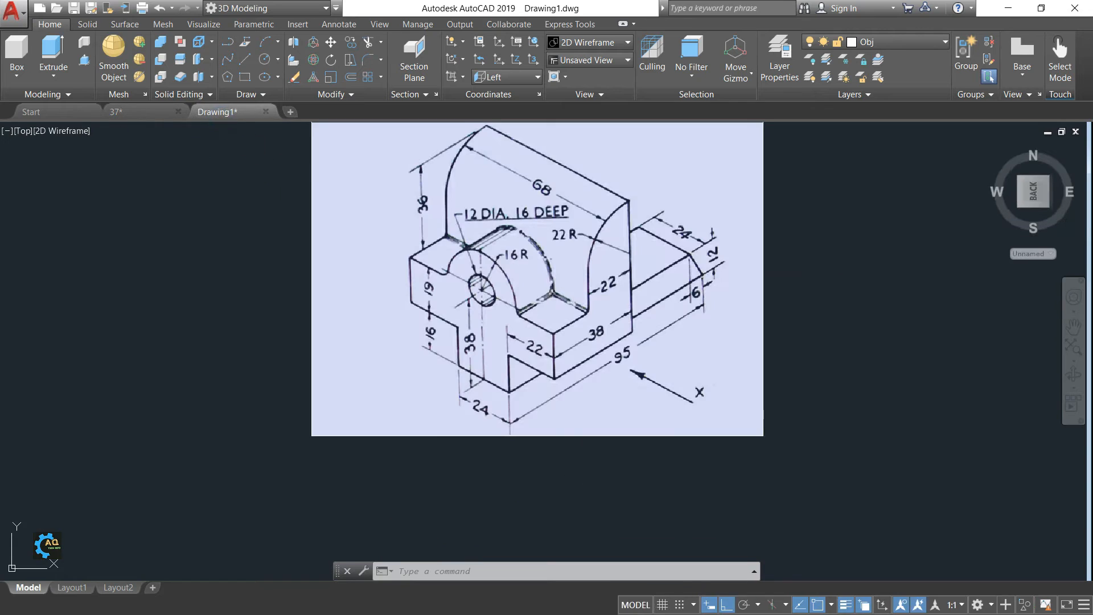
key(F10)
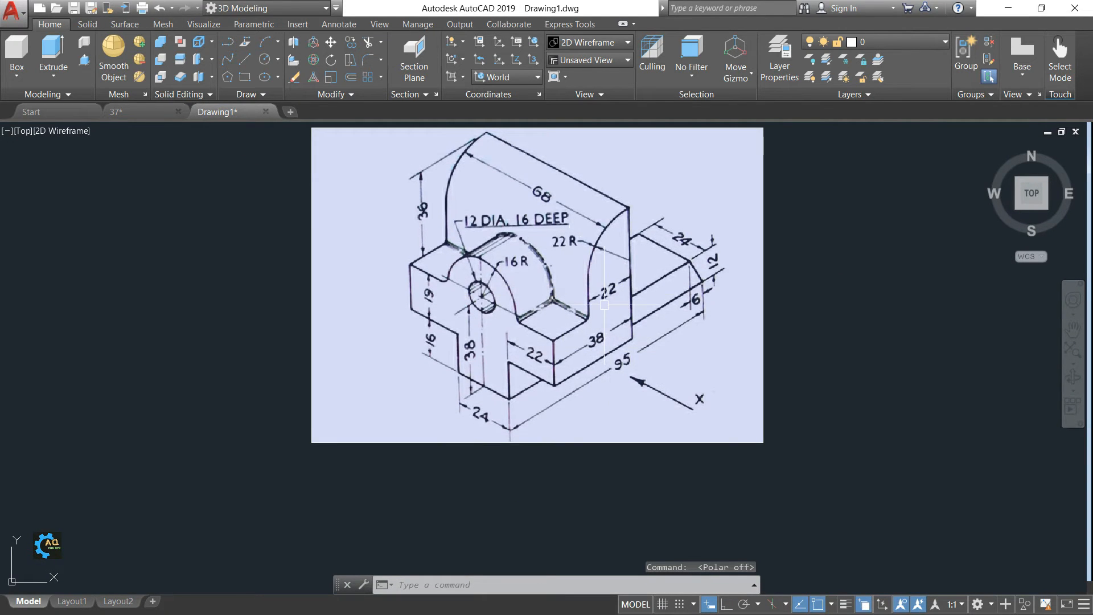
click(410, 24)
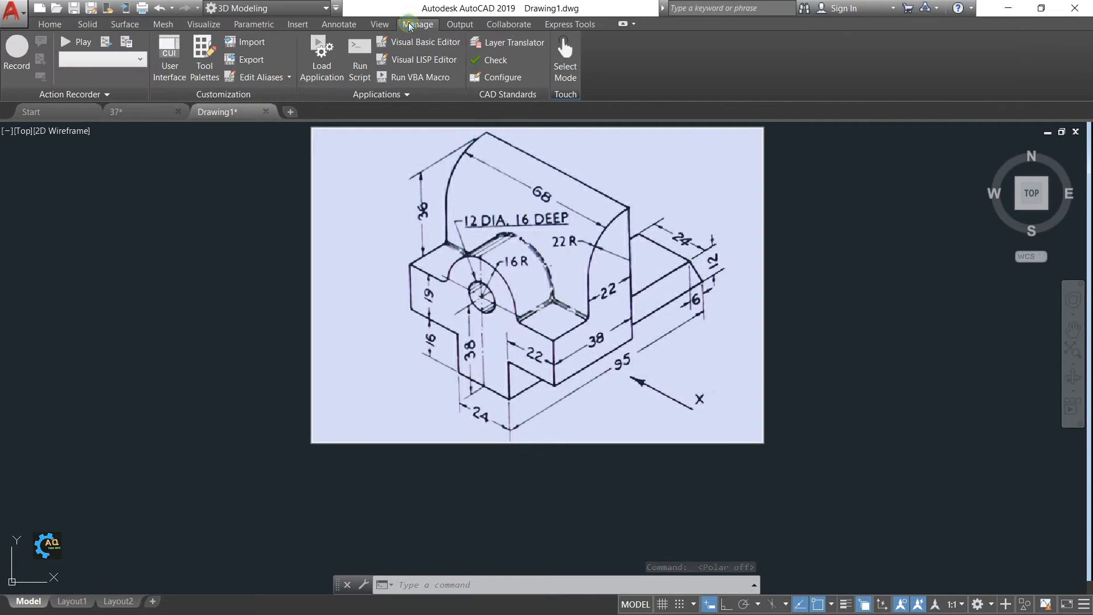
click(251, 24)
click(204, 24)
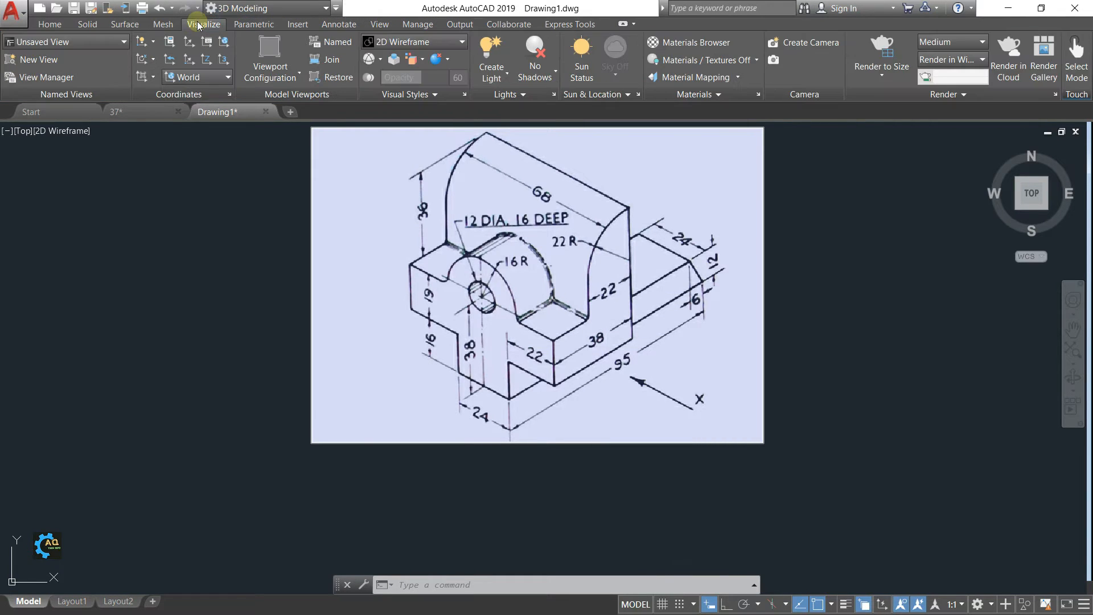
click(165, 24)
click(418, 24)
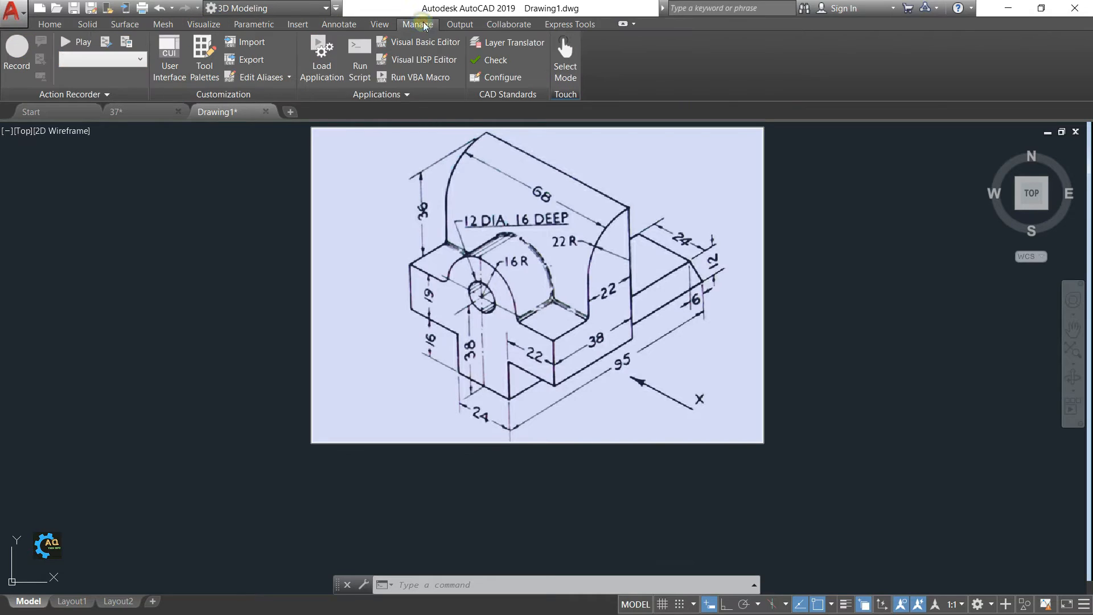
click(462, 24)
click(509, 25)
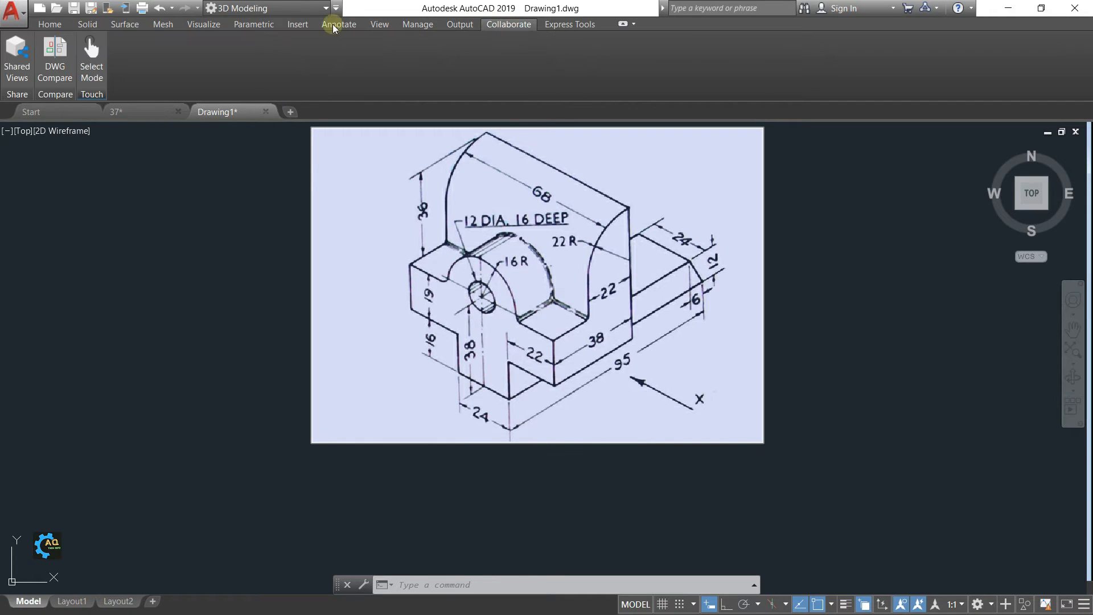
Open the quick calculator, calculate 38-22 for the front block's extrusion depth, and close it.
click(126, 25)
click(89, 25)
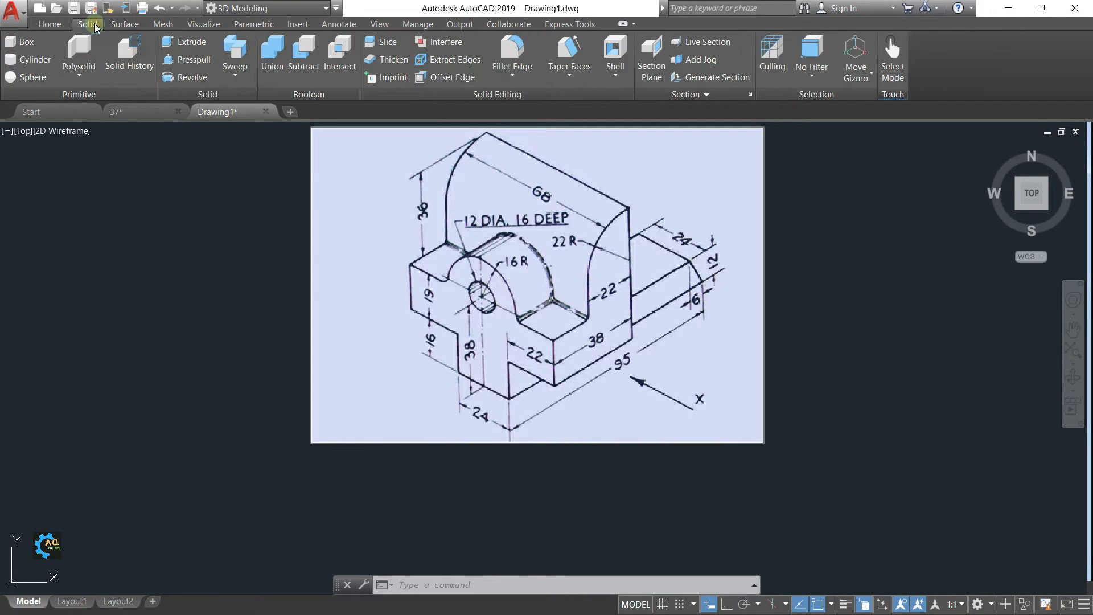
click(330, 25)
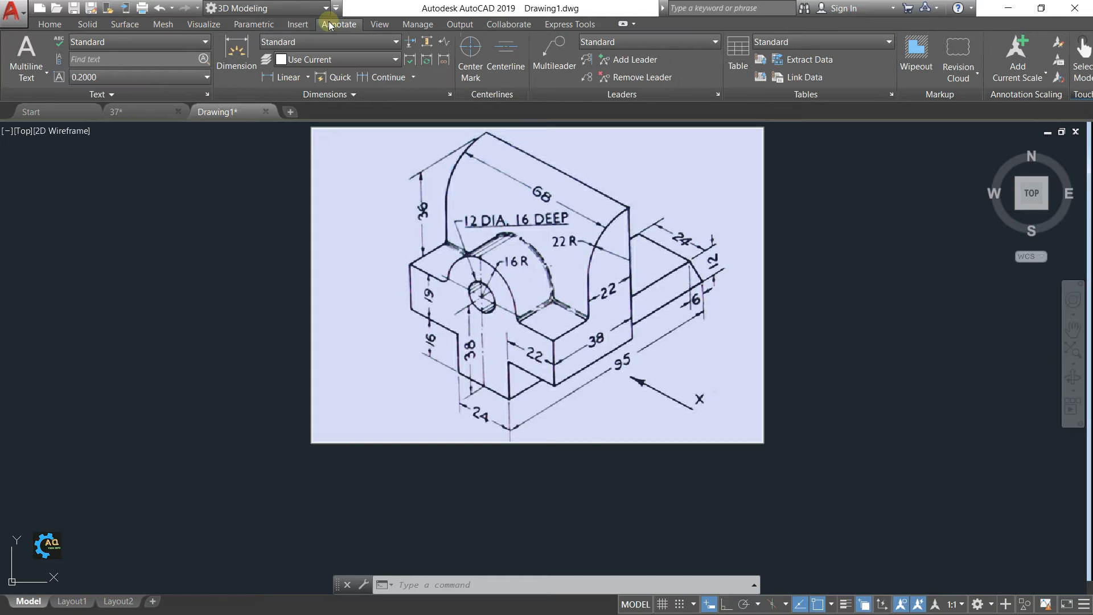
click(292, 23)
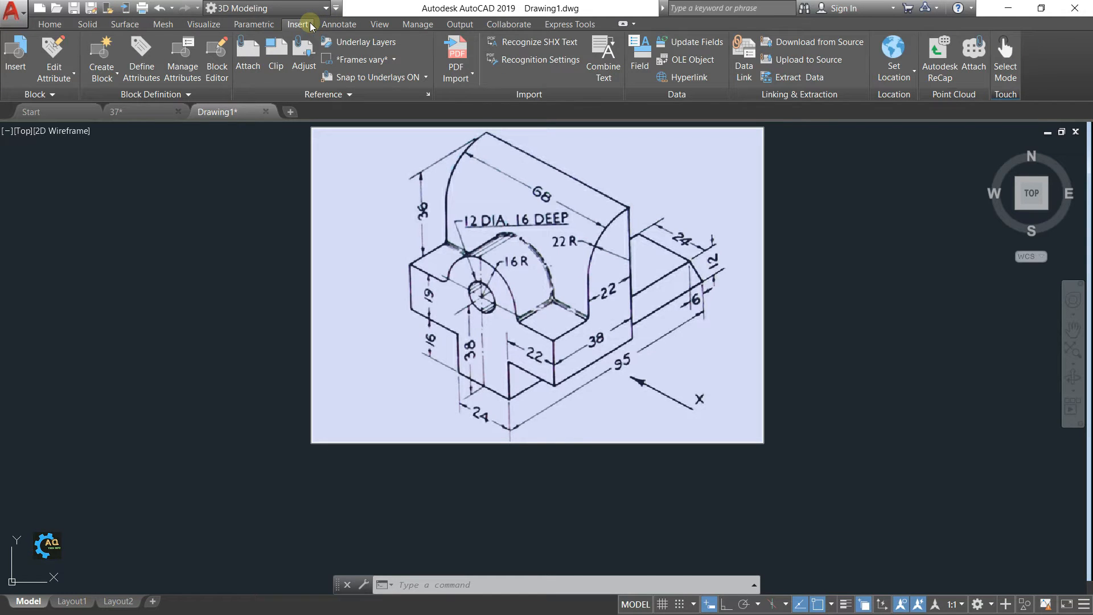
click(417, 23)
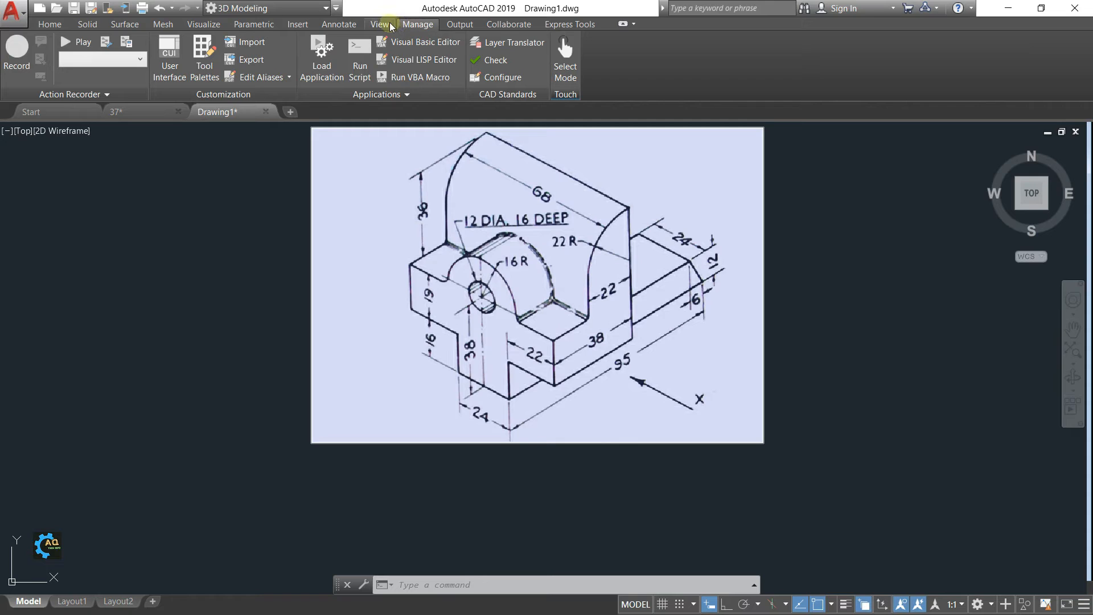
click(380, 24)
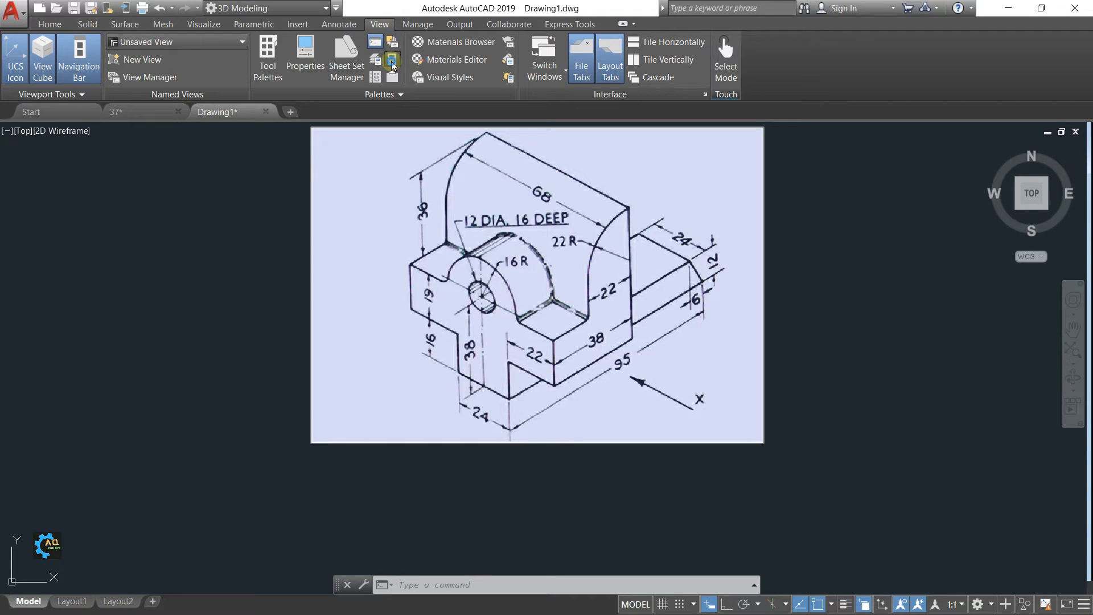
key(ctrl+8)
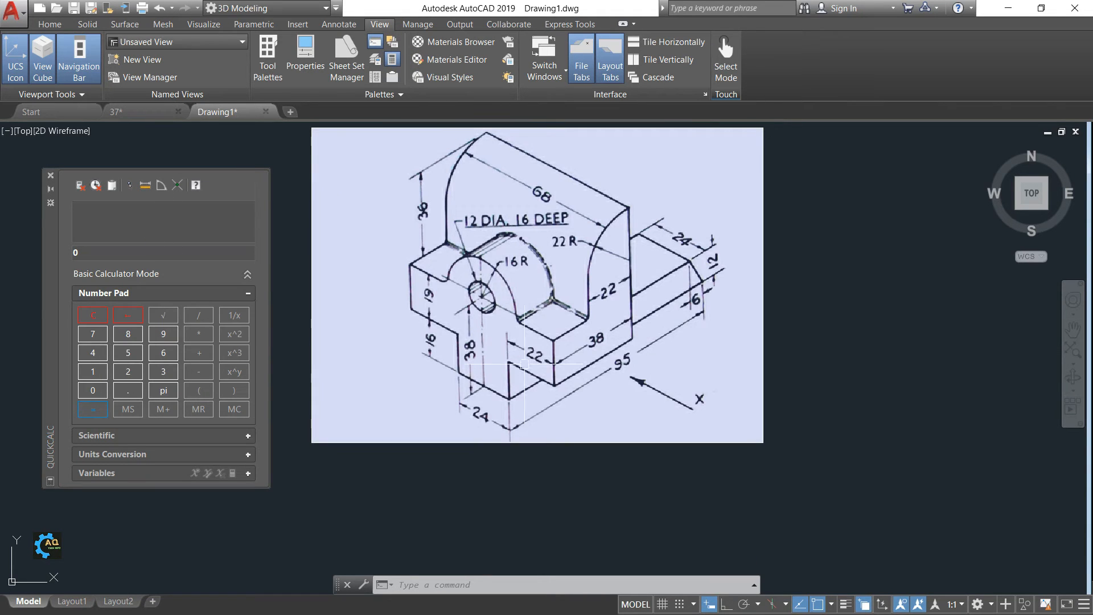
click(163, 371)
click(134, 341)
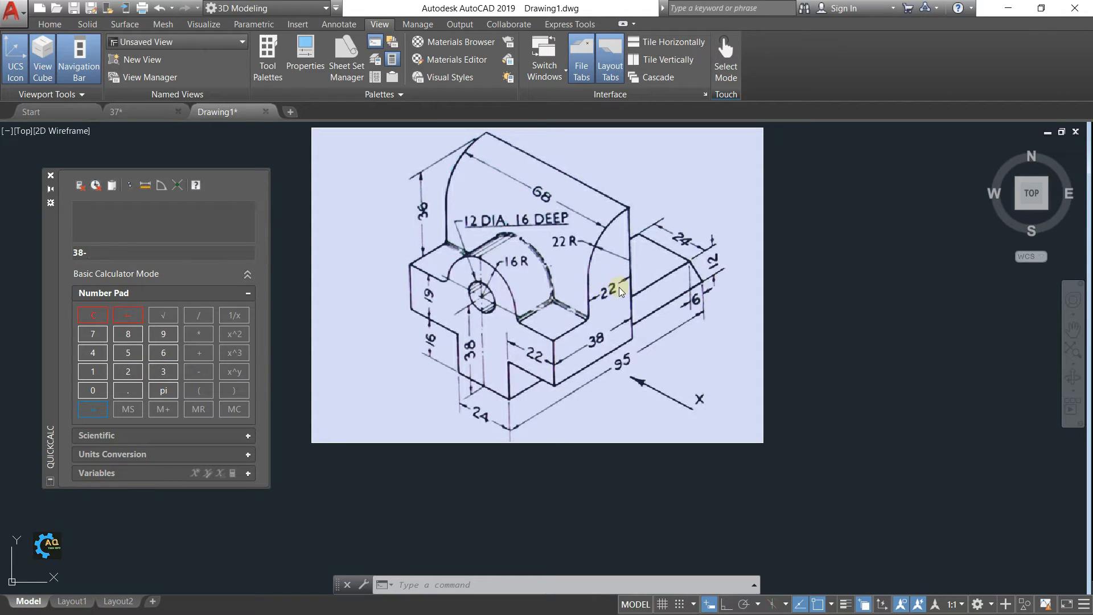
click(127, 371)
click(92, 409)
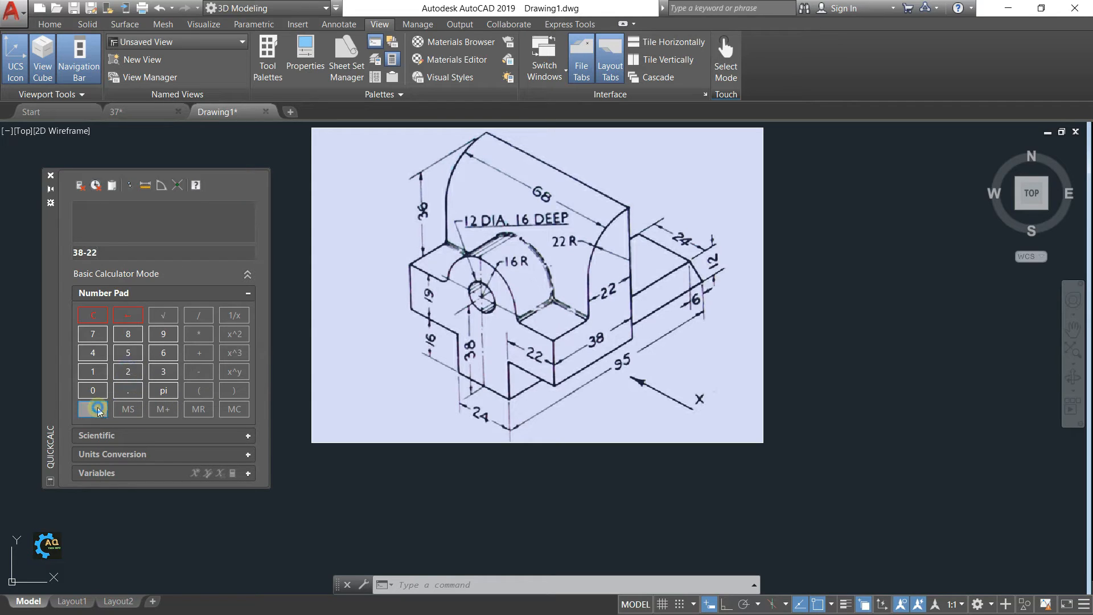
click(50, 176)
Extrude the joined front outline in drawing 37 backwards by 16 to form the front block.
click(58, 25)
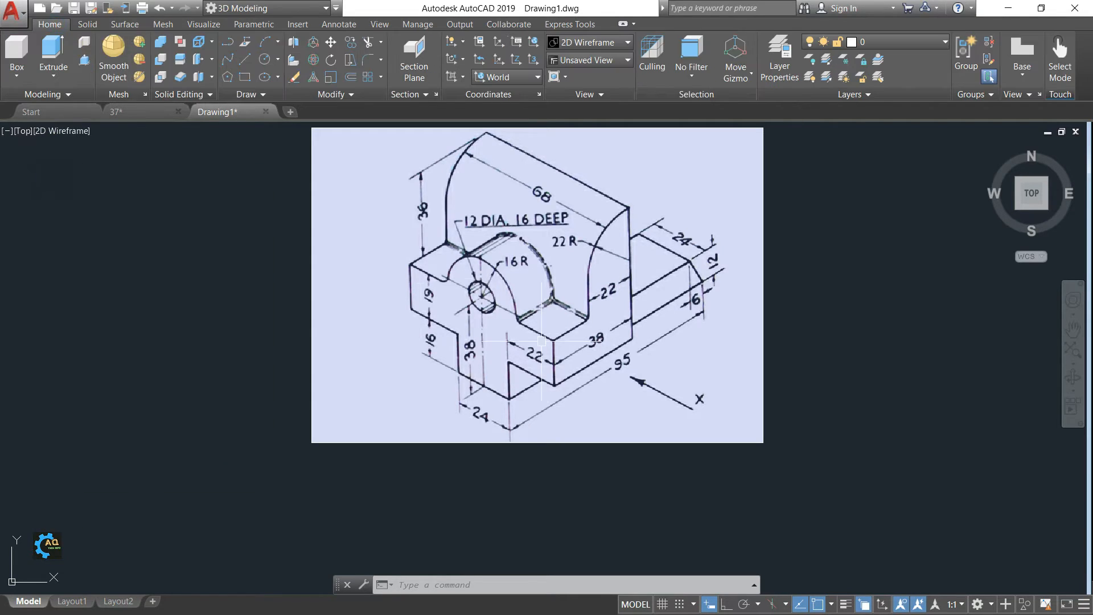
click(152, 110)
click(42, 52)
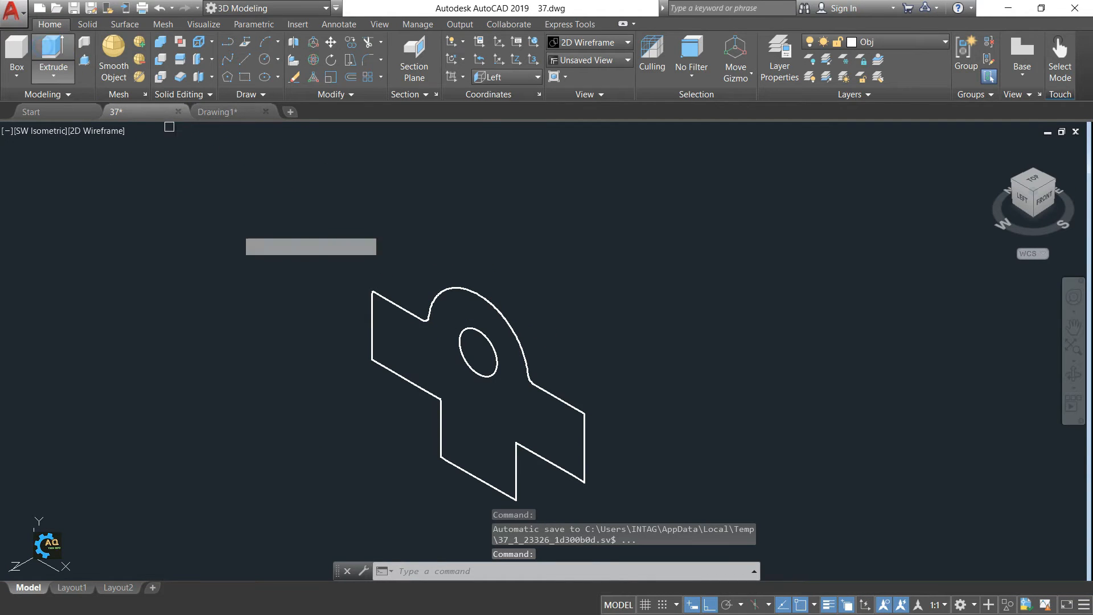
click(453, 289)
key(Return)
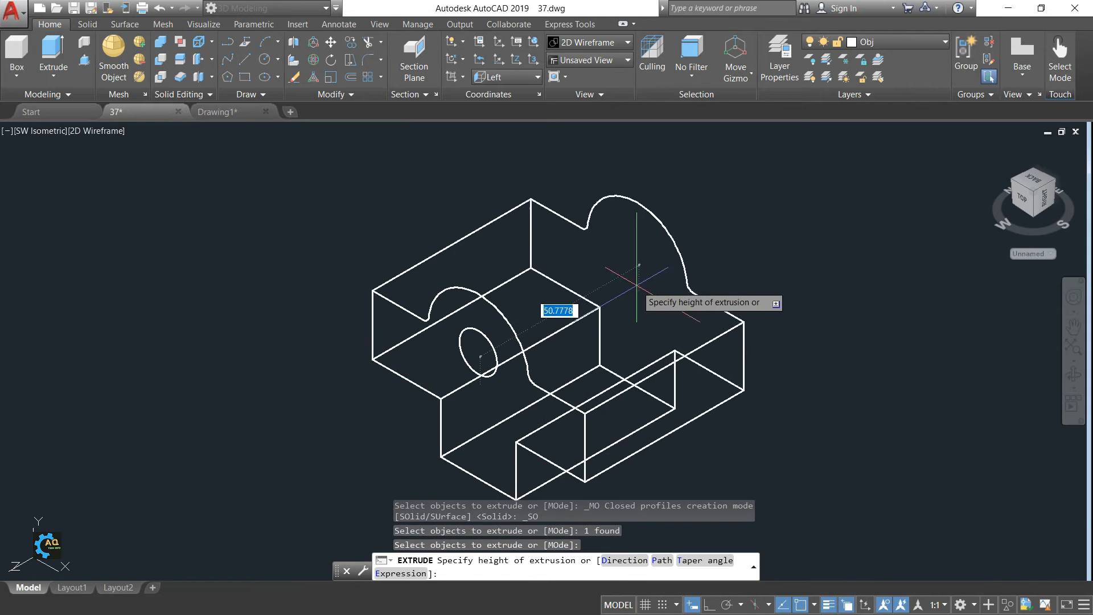
text(16)
key(Return)
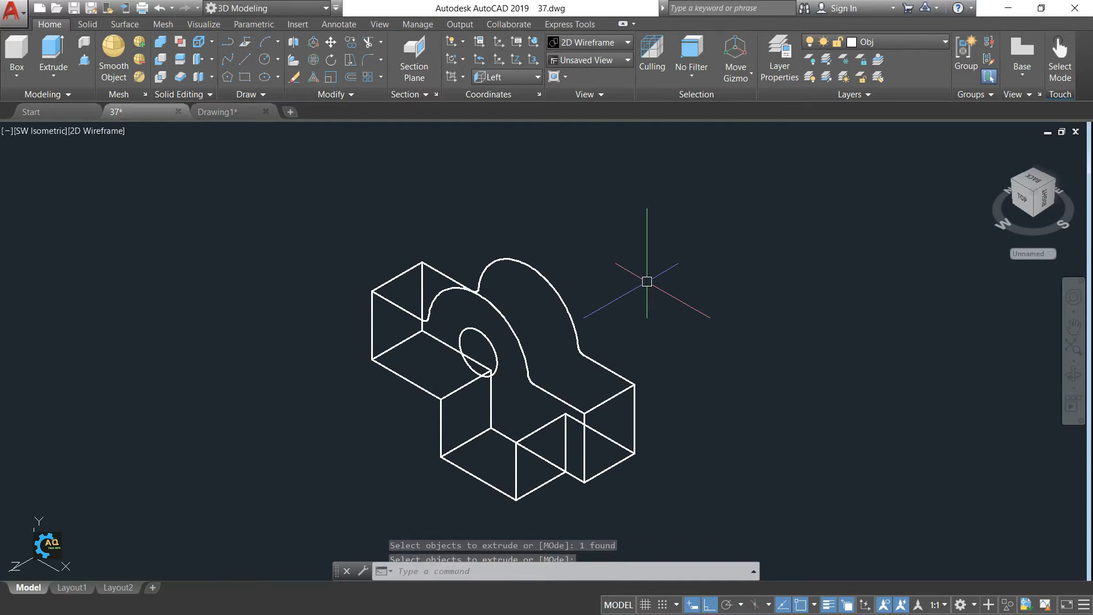
key(Escape)
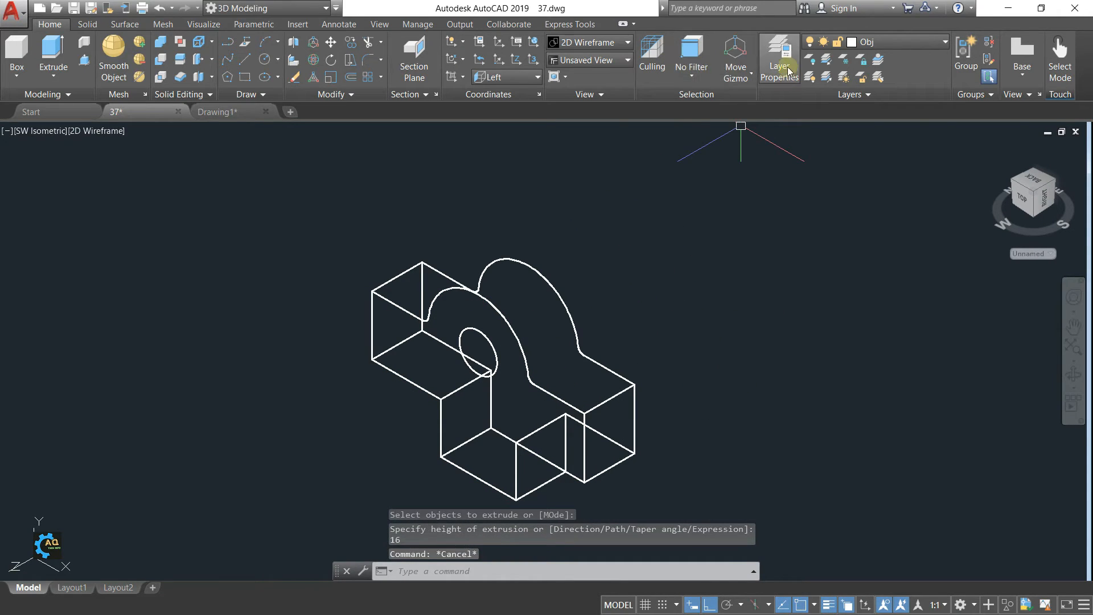
Set the visual style to Shades of Gray and Presspull the circle through the block to cut the hole.
click(589, 42)
click(537, 114)
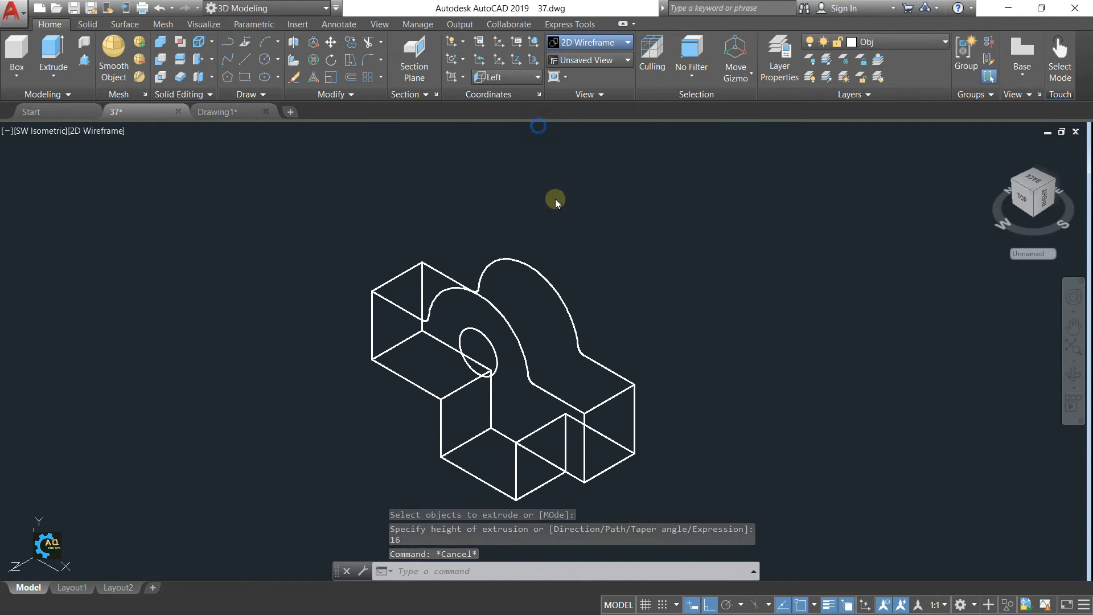
click(84, 60)
click(497, 318)
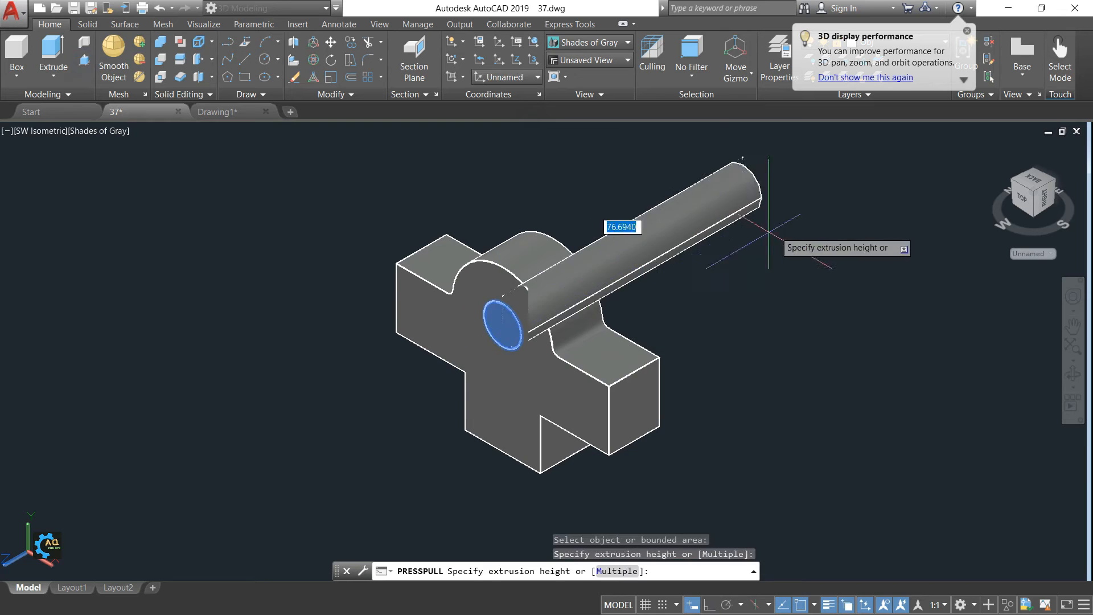
click(797, 182)
mouse_move(712, 402)
shift+middle_down()
mouse_move(822, 347)
mouse_move(722, 387)
mouse_move(716, 399)
shift+middle_up()
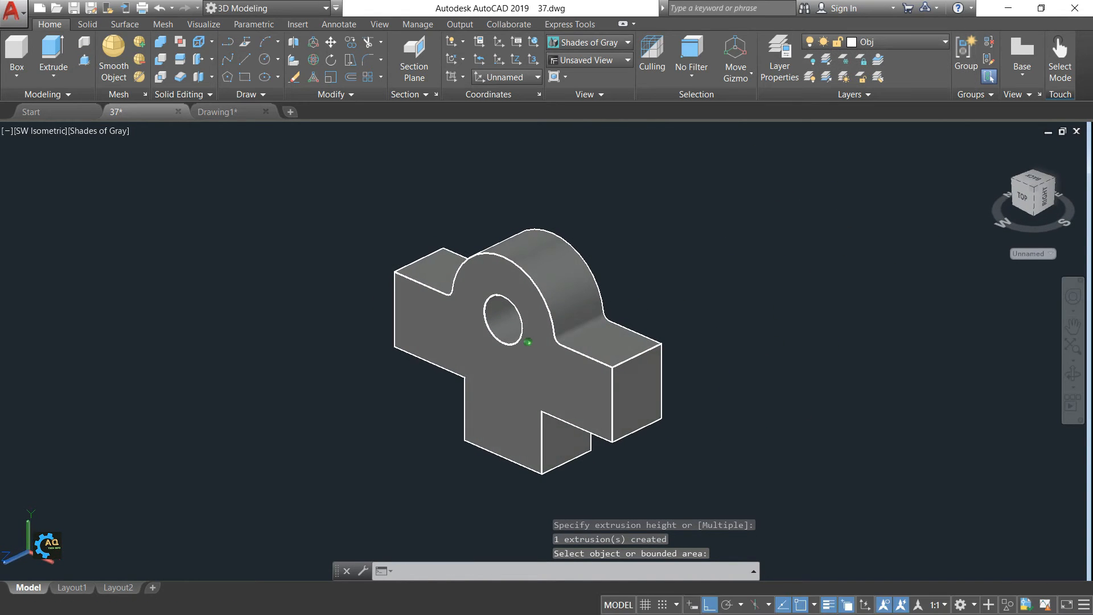
key(Return)
Compare the shaded front block with the reference image in Drawing1 and examine the dimensions of the tall rear portion.
click(1036, 192)
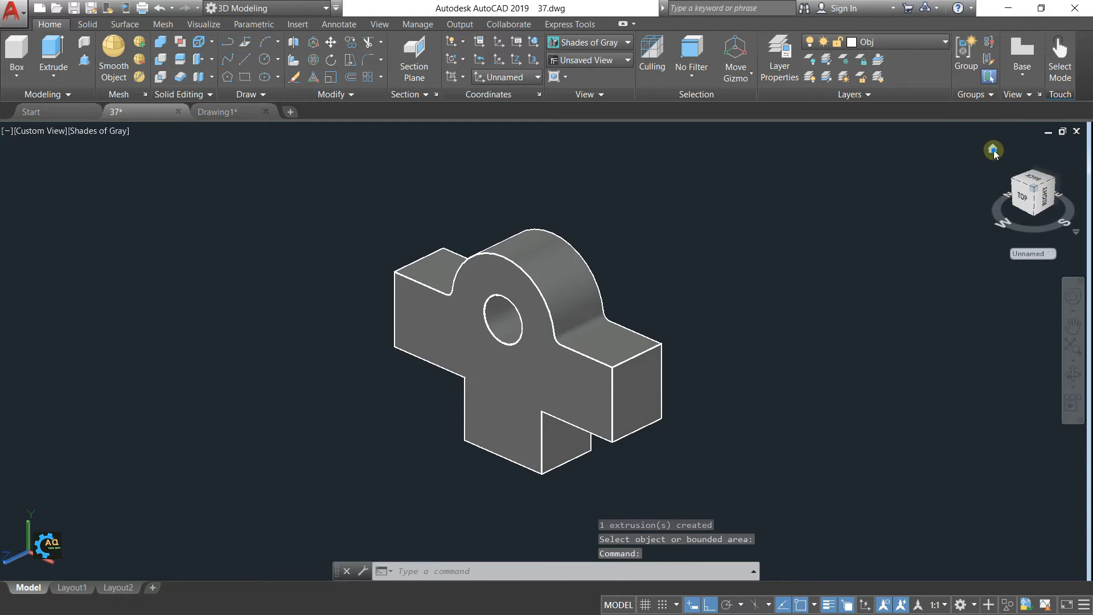
scroll(751, 300, up, 3)
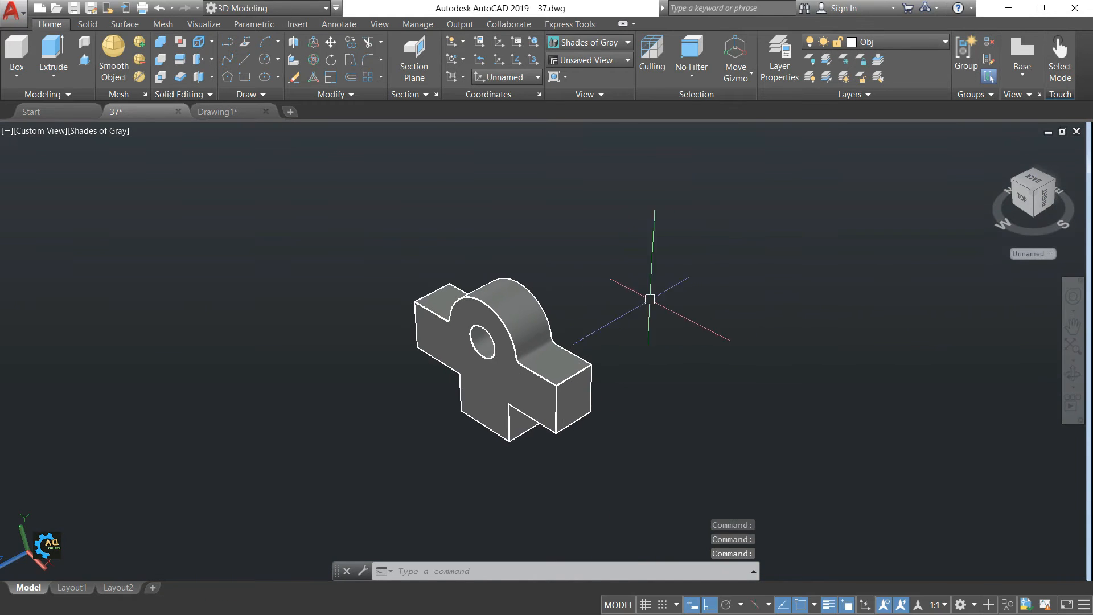
click(220, 112)
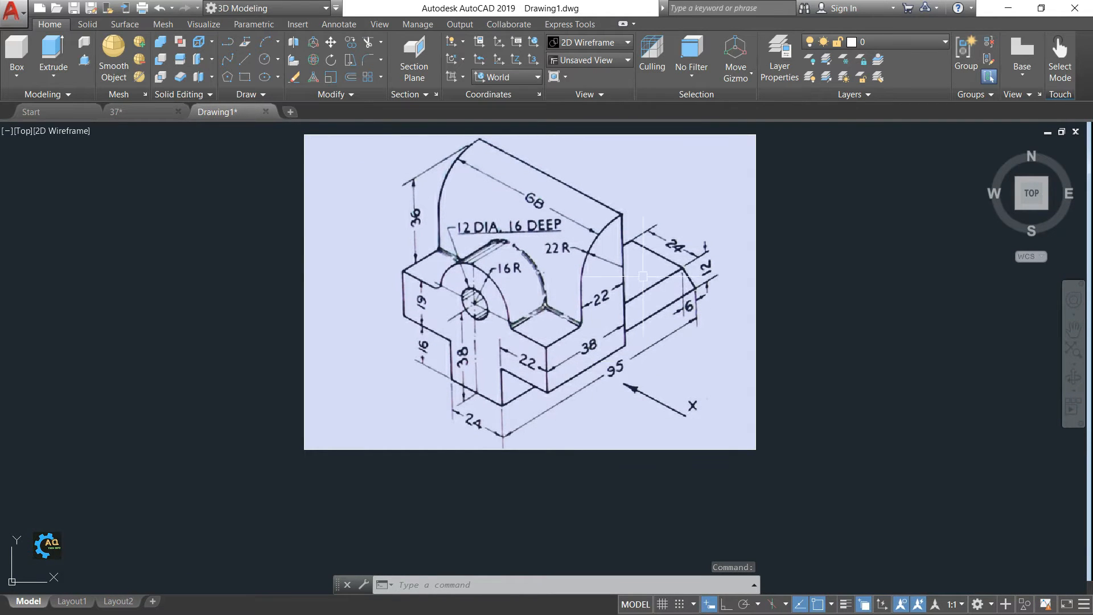
click(150, 111)
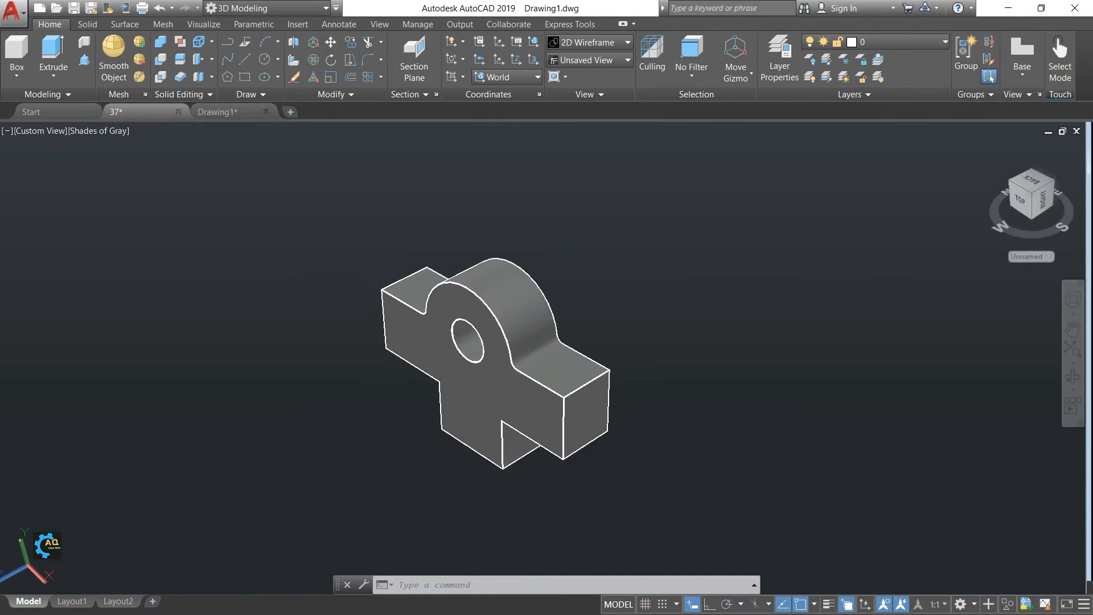
middle_drag(714, 354, 670, 362)
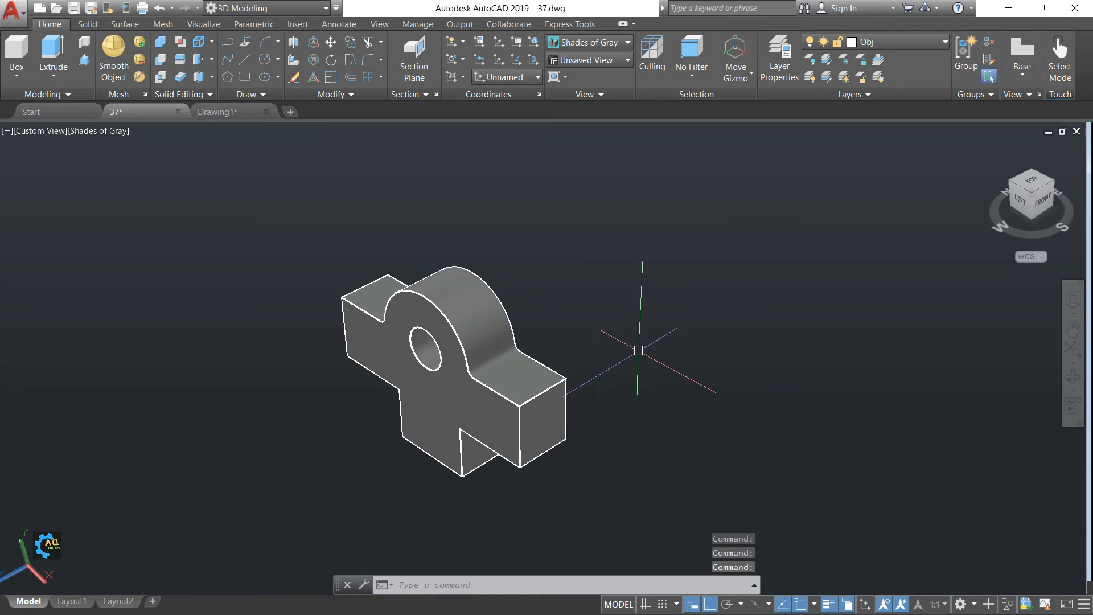
click(219, 111)
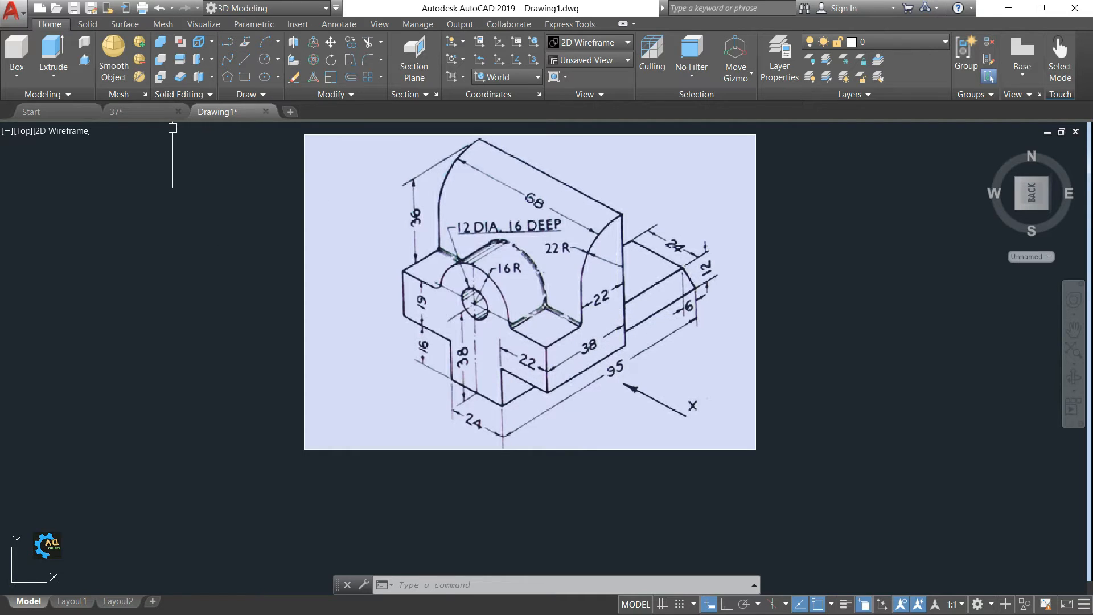
mouse_move(152, 118)
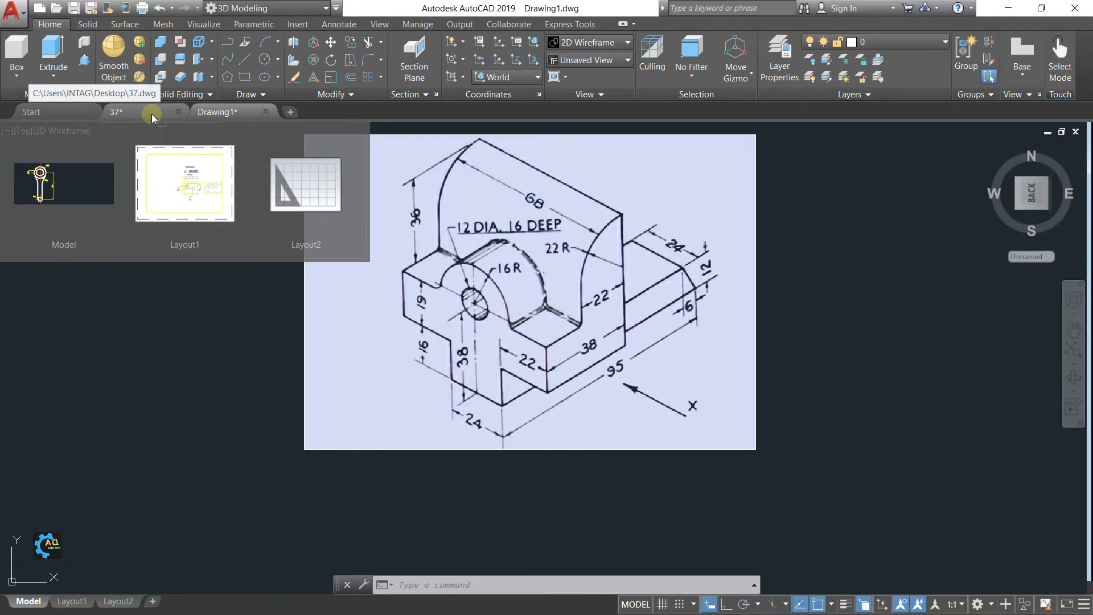
click(152, 113)
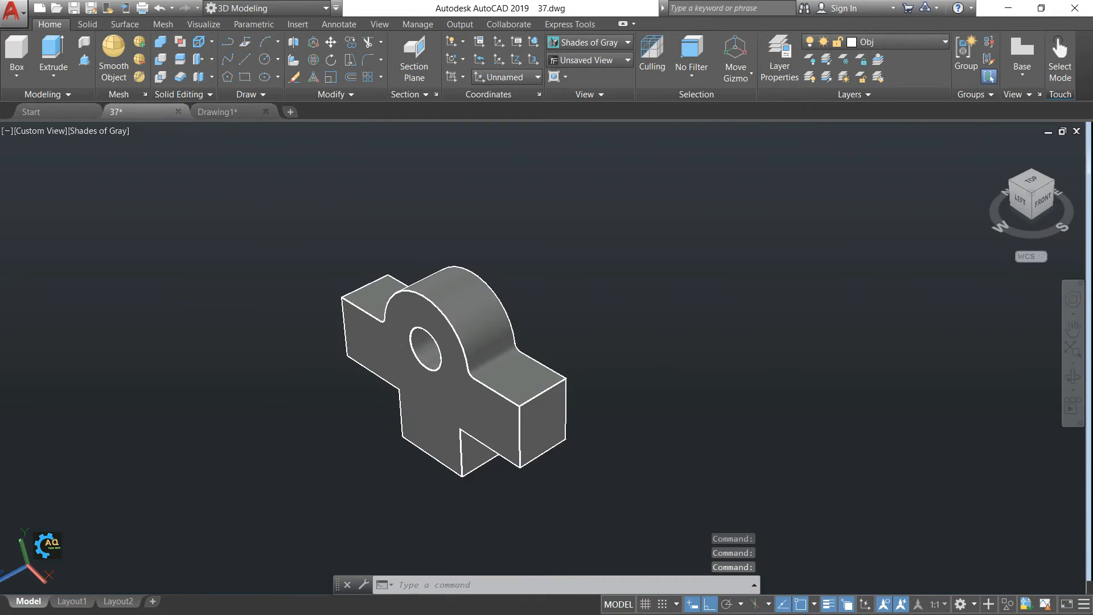
click(219, 112)
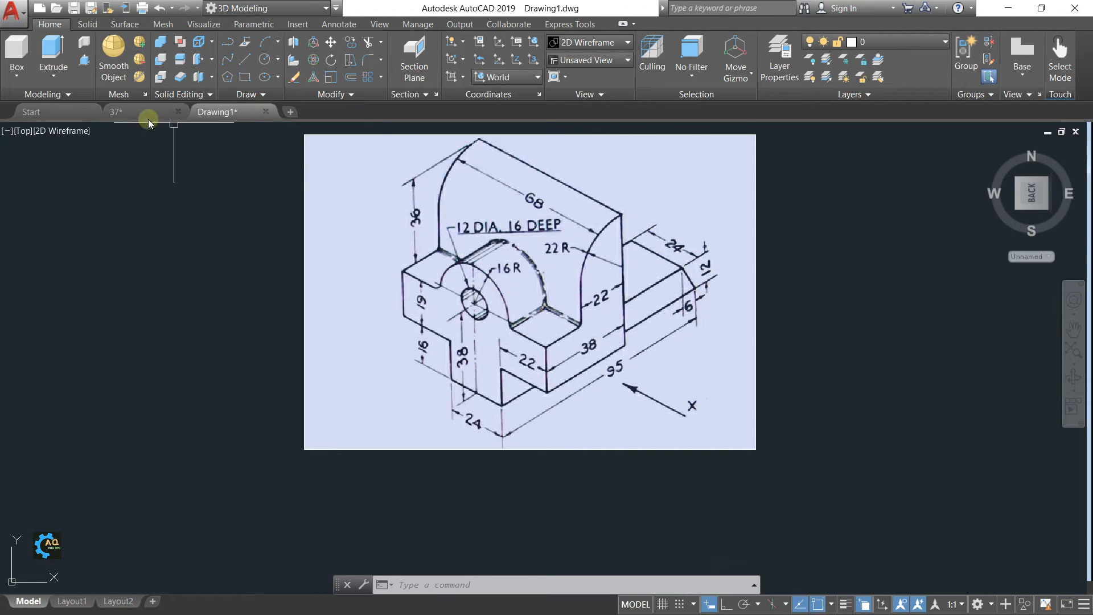
click(125, 113)
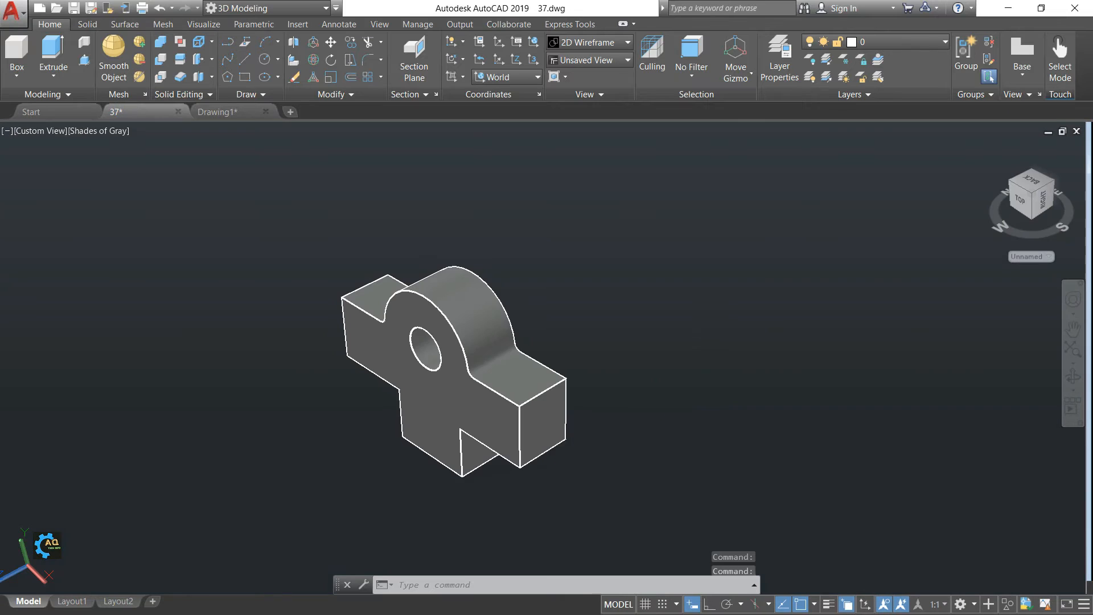
Draw connected lines from the block's upper rear outer corner: 36 up, 22 back, and down past the block's underside level.
text(L)
key(Return)
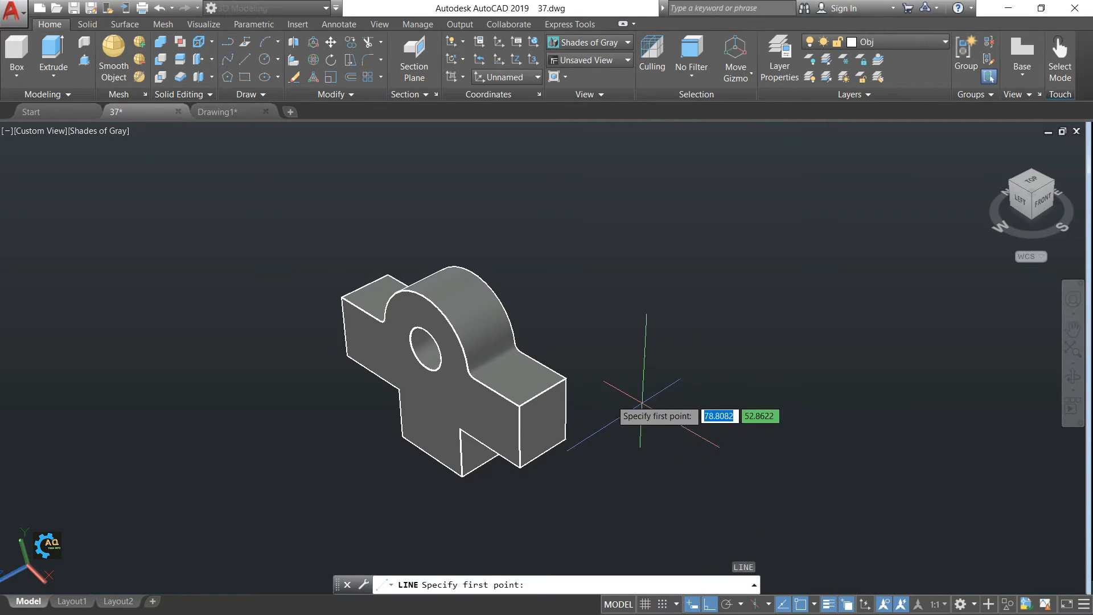
click(566, 377)
middle_drag(568, 176, 560, 226)
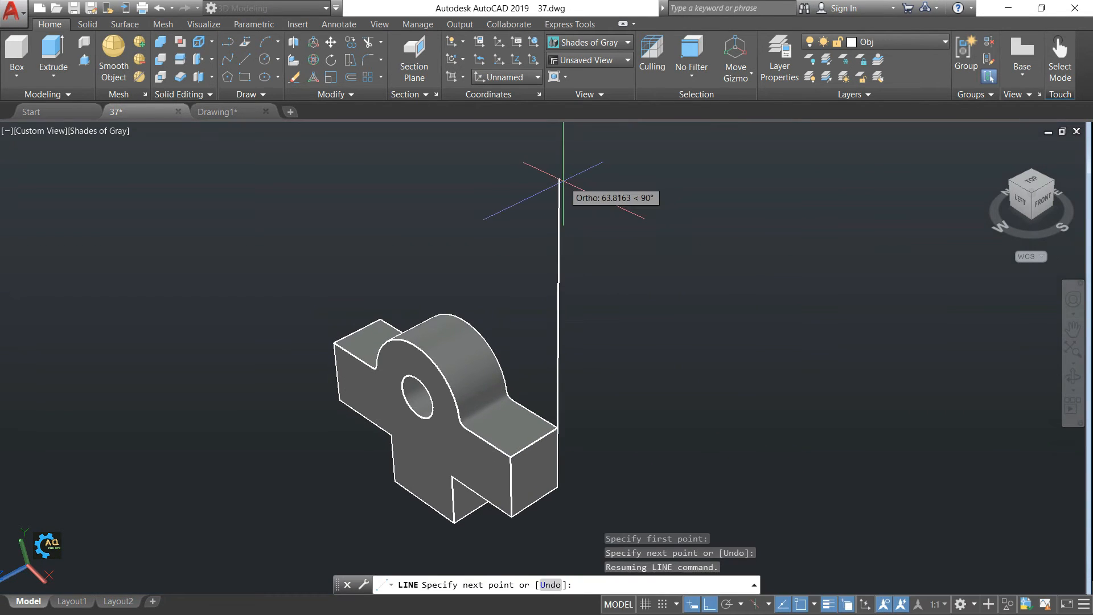
text(36)
key(Return)
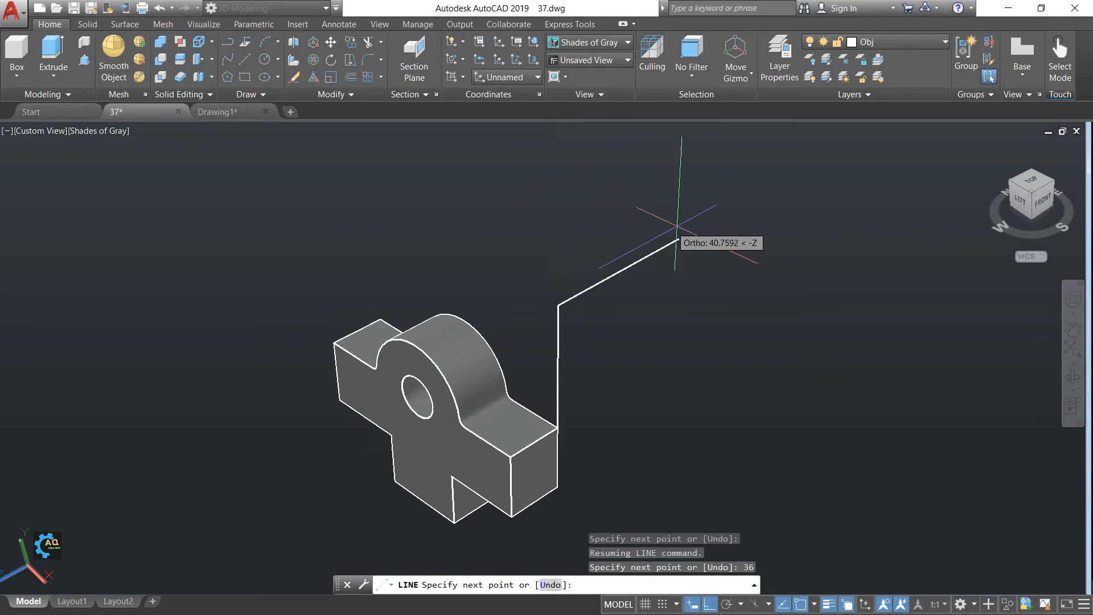
text(22)
key(Return)
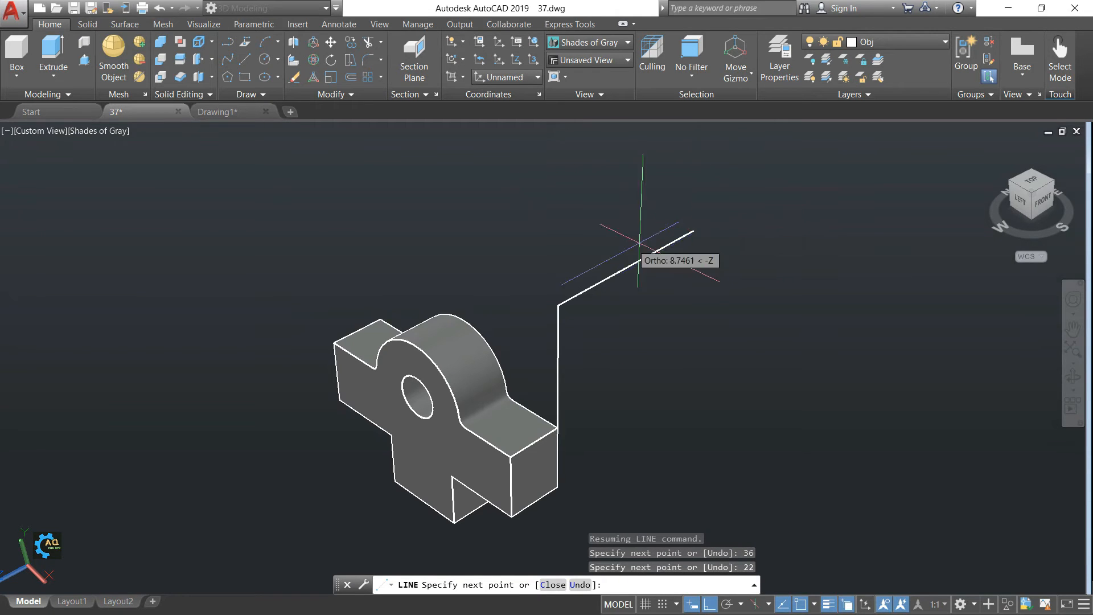
click(574, 475)
key(Return)
Draw a line from the lower rear corner of the block's side arm straight back, past the long vertical line.
key(Return)
click(558, 487)
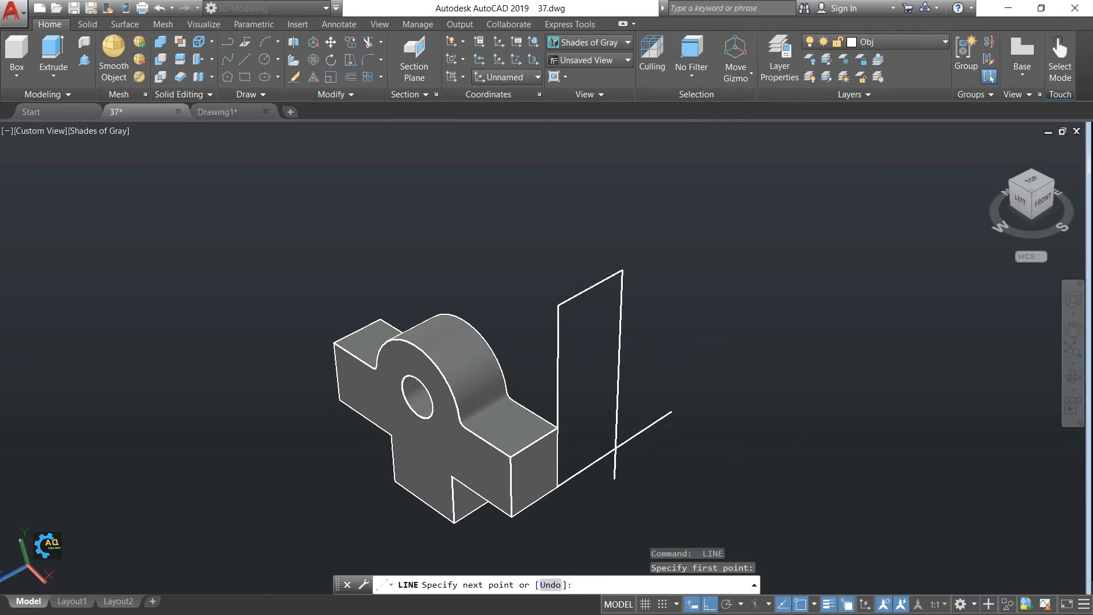
click(666, 471)
key(Escape)
Fillet the bottom line and the rear vertical line with radius 0 to form a sharp closed corner.
text(f)
key(Return)
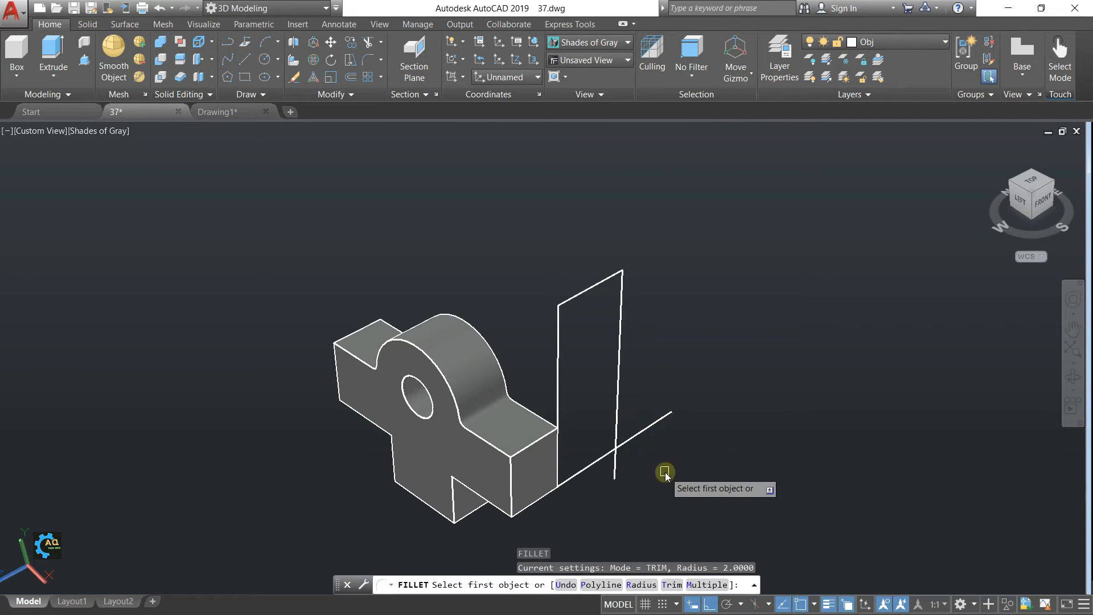
text(r)
key(Return)
key(Return)
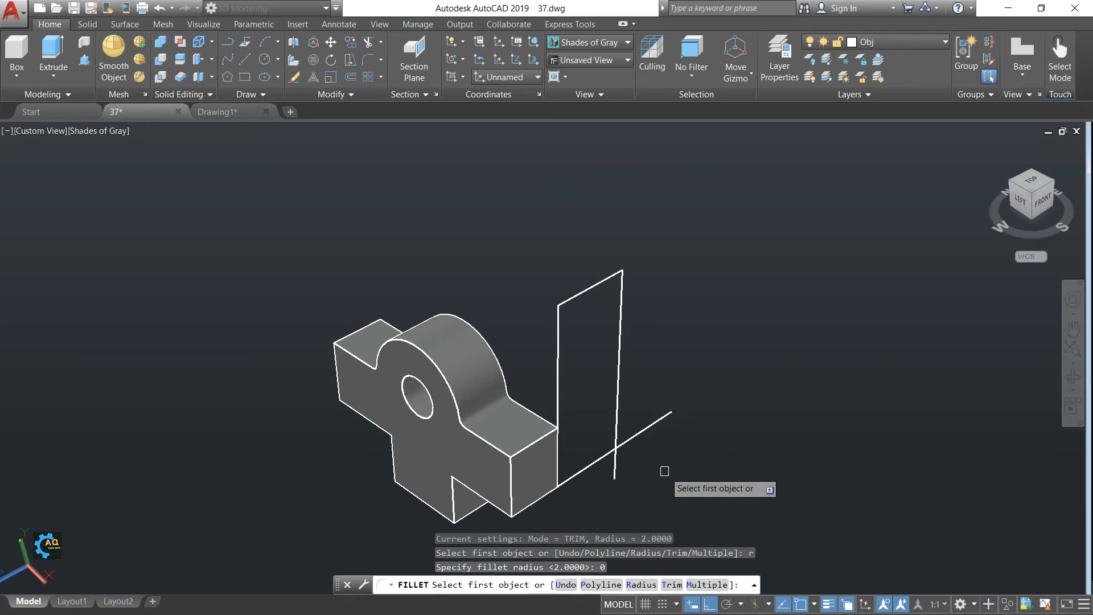
click(598, 460)
click(614, 423)
key(Escape)
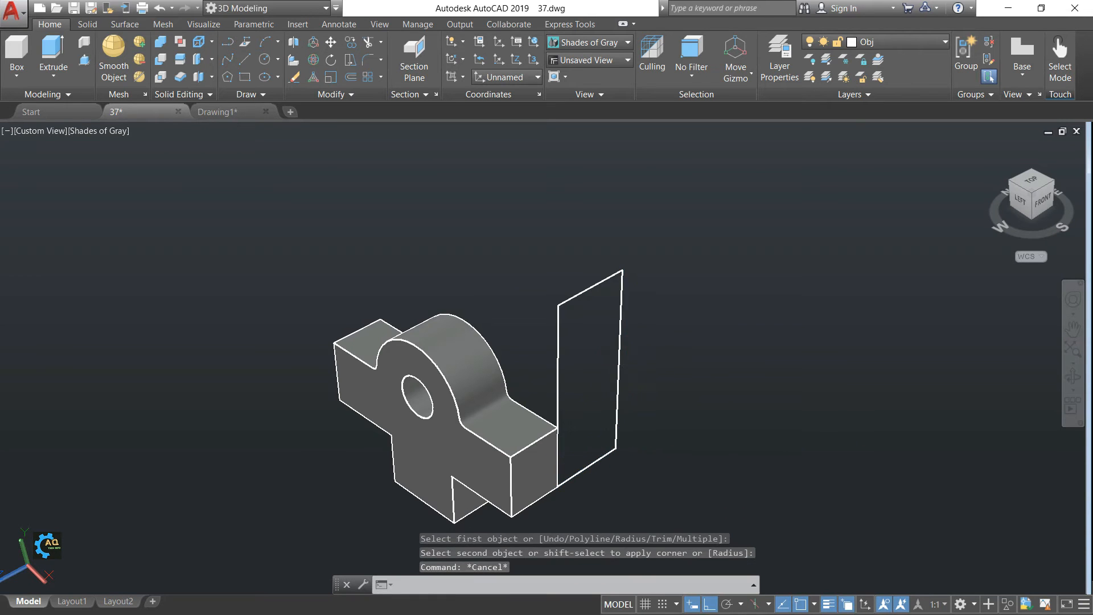
Compare the rear side profile with the reference image in Drawing1 and examine the curved upper edge of the tall portion.
middle_drag(626, 350, 647, 326)
click(243, 116)
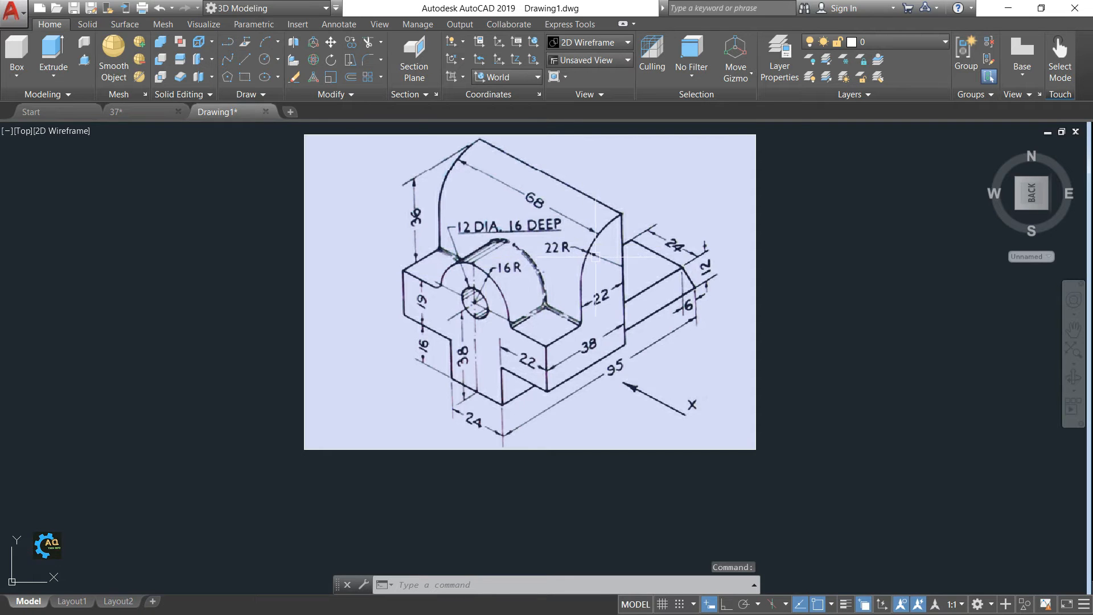
click(142, 111)
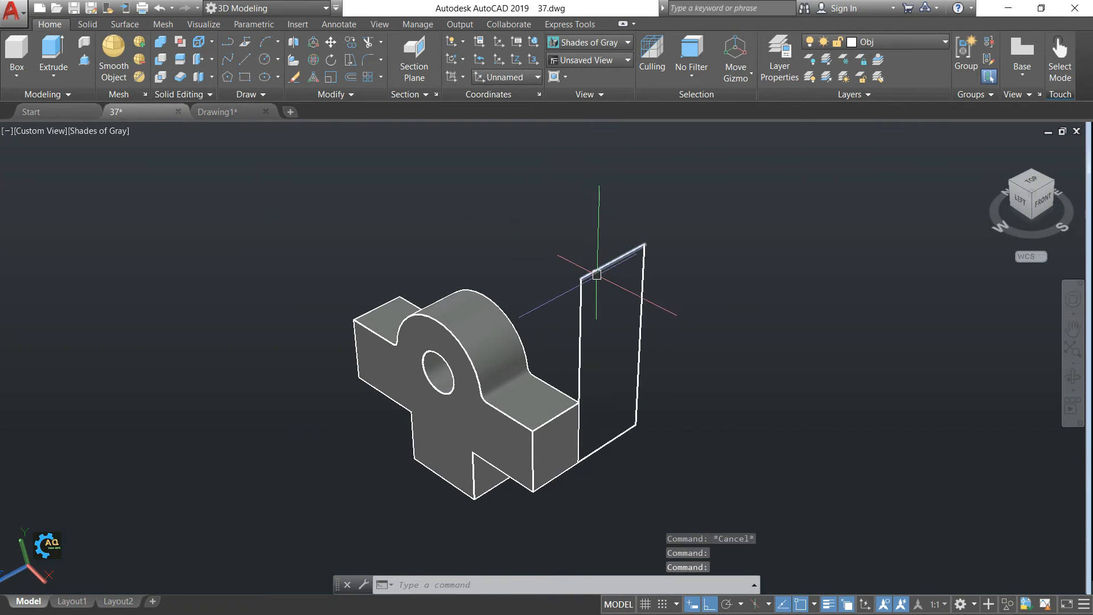
click(226, 112)
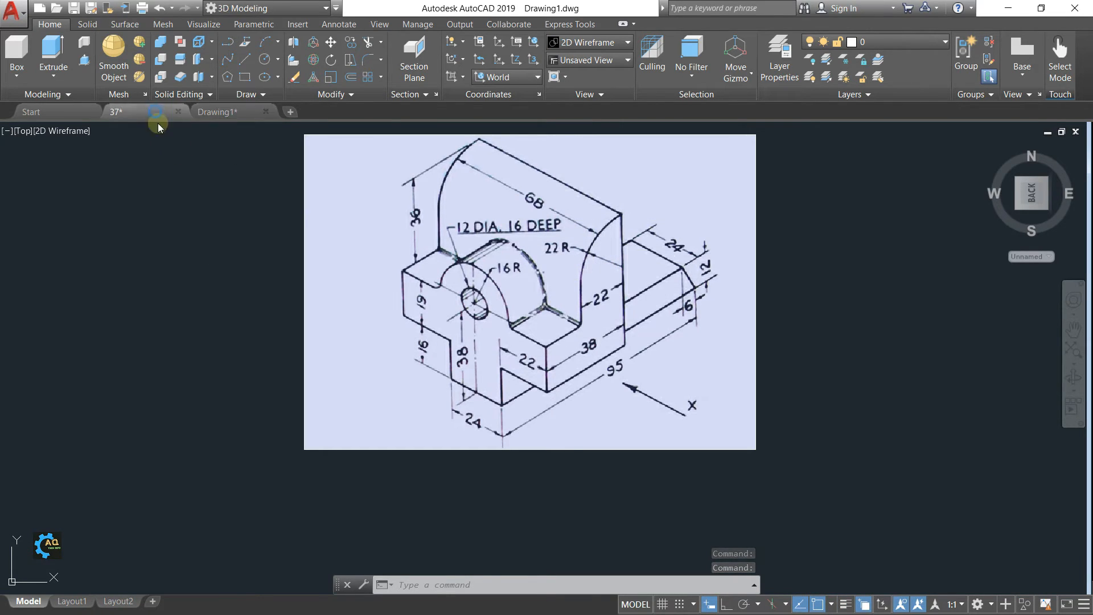
click(142, 111)
middle_drag(687, 284, 639, 292)
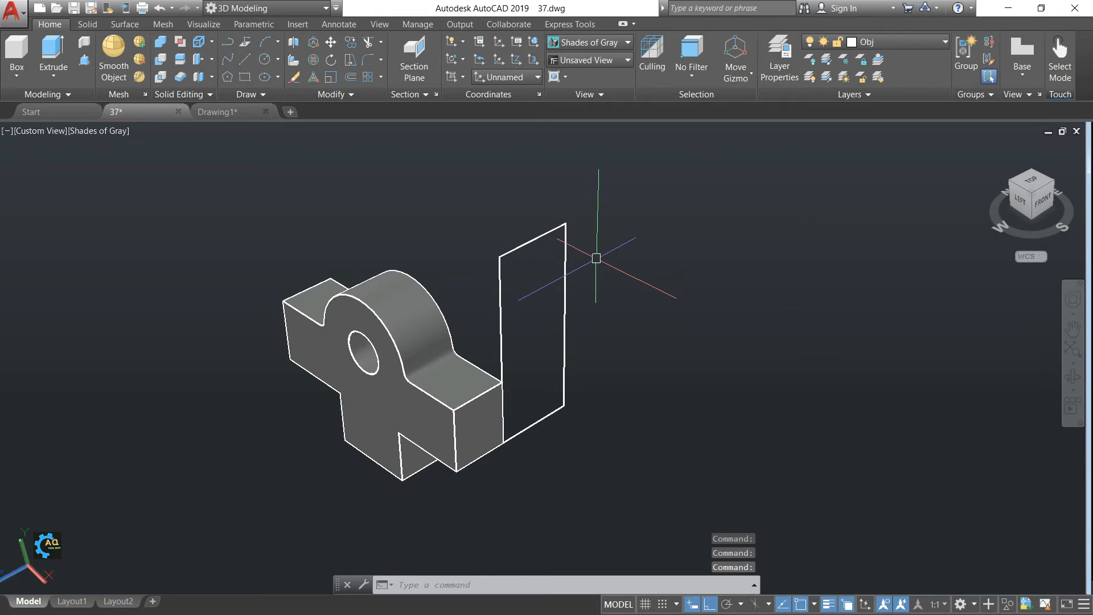
Fillet the top line and the front vertical line of the rear side profile with radius 22.
key(Escape)
key(F10)
middle_drag(654, 285, 643, 288)
text(f)
key(Return)
text(r)
key(Return)
text(22)
key(Return)
click(523, 235)
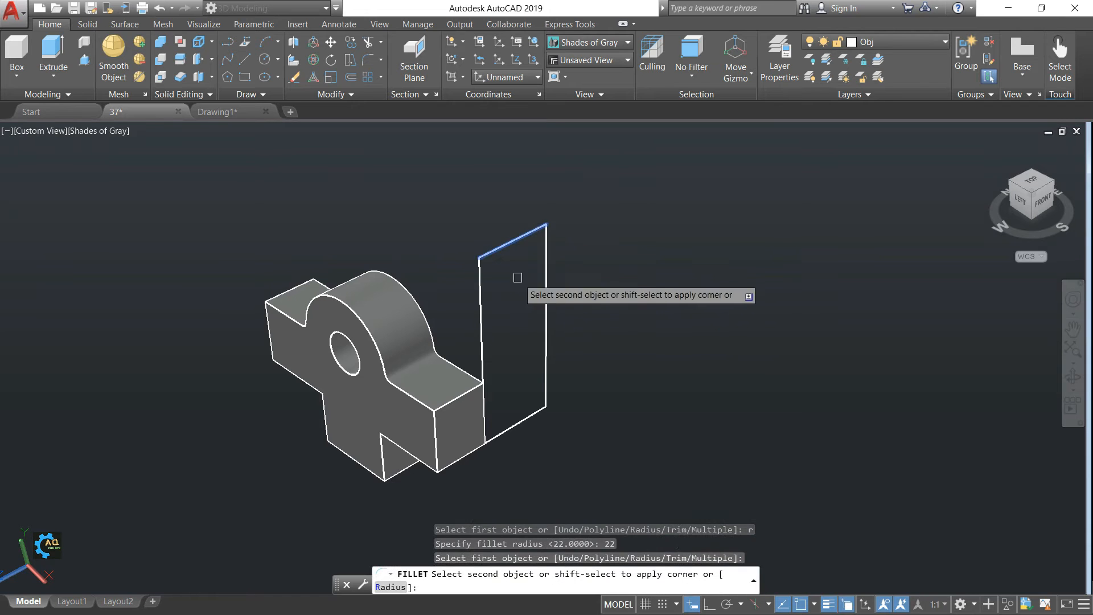
click(482, 336)
middle_drag(681, 303, 738, 296)
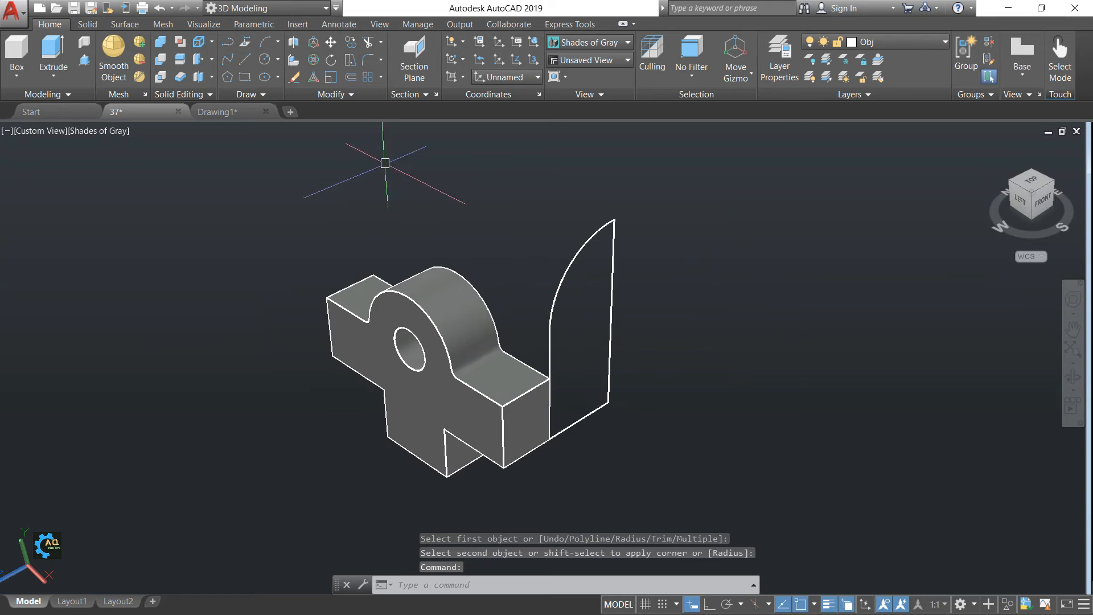
Check the profile against the reference in Drawing1, and join the rear profile's lines and arc in 37 into one object.
click(237, 113)
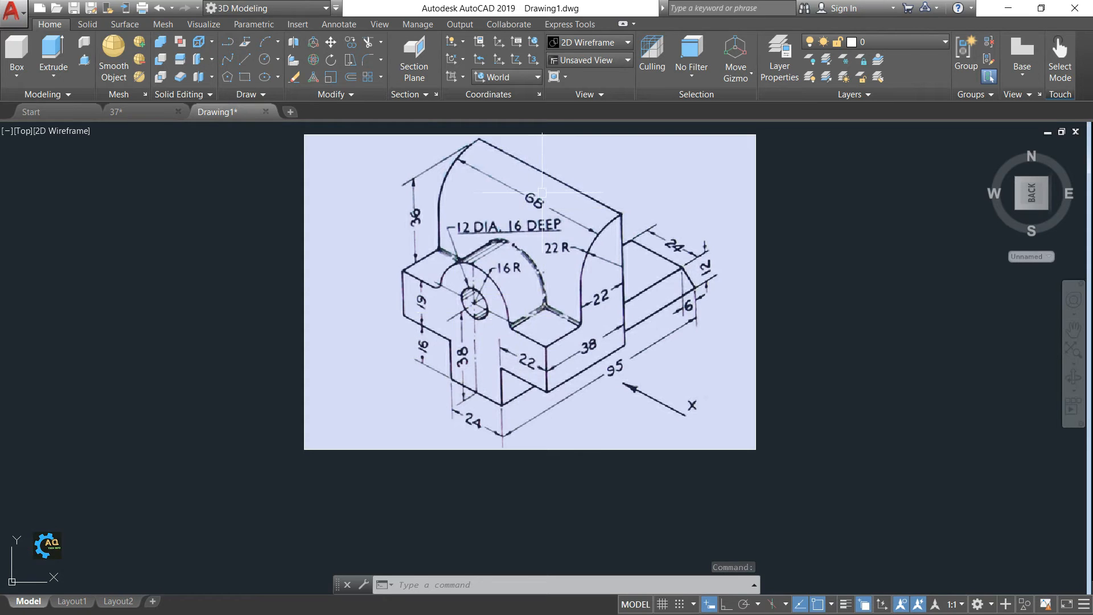
click(139, 112)
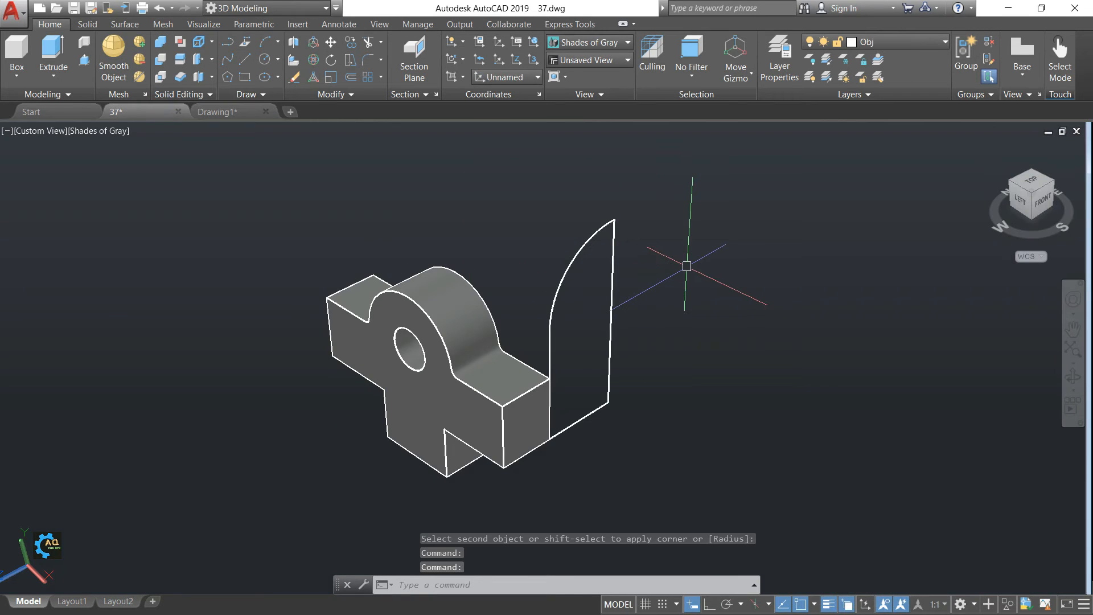
text(j)
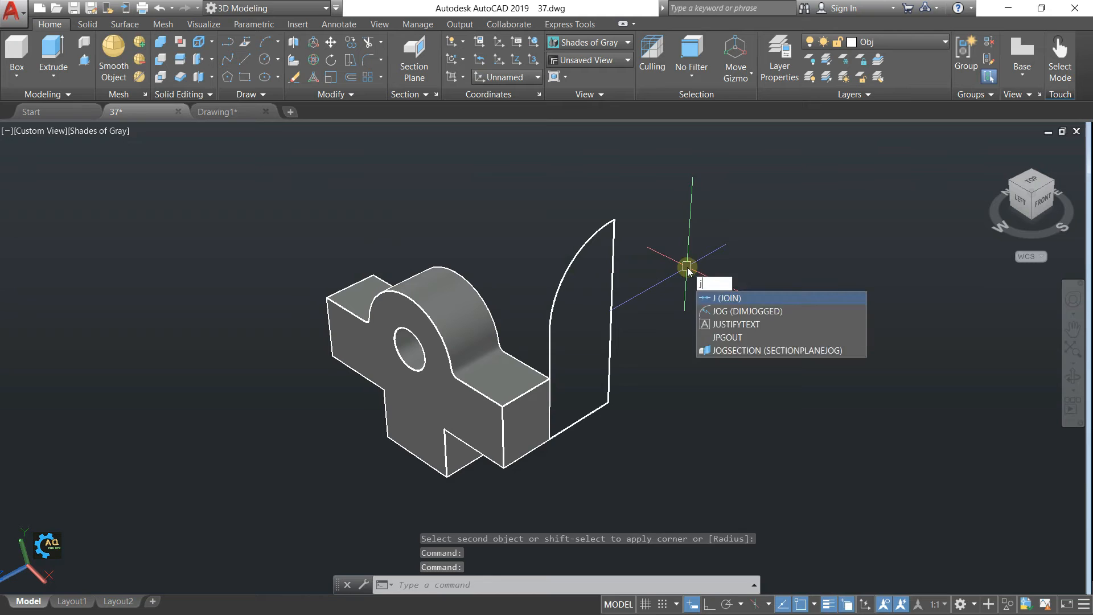
key(Return)
click(477, 169)
click(714, 481)
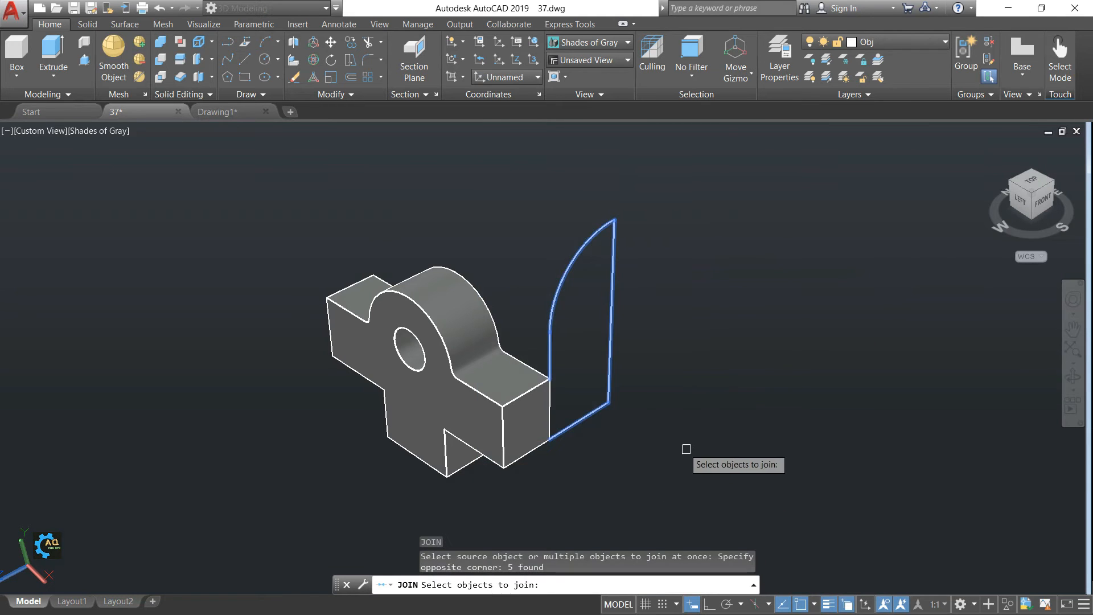
key(Return)
Draw a line along the block arm's rear vertical edge to close the gap at the rear profile's lower front.
click(549, 439)
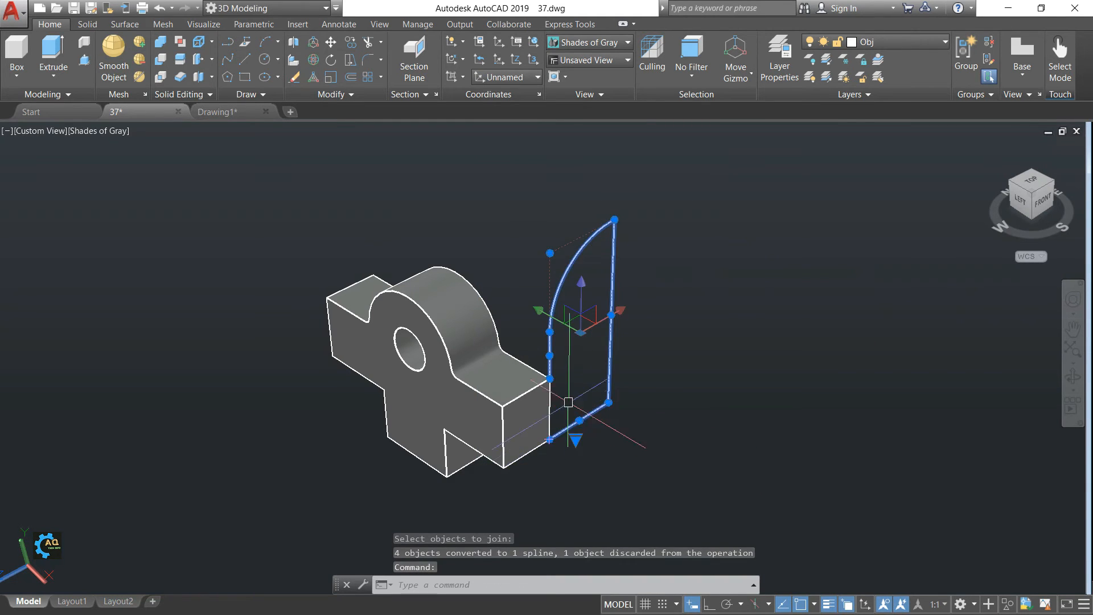
key(Escape)
scroll(570, 404, up, 1)
text(l)
key(Return)
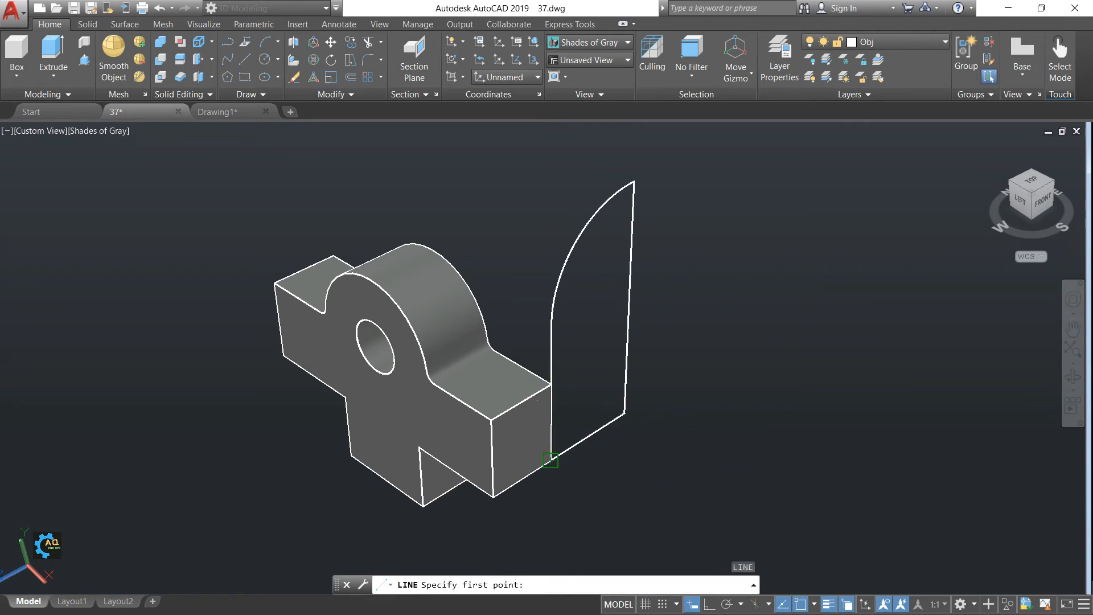
click(551, 459)
click(551, 383)
key(Escape)
key(Escape)
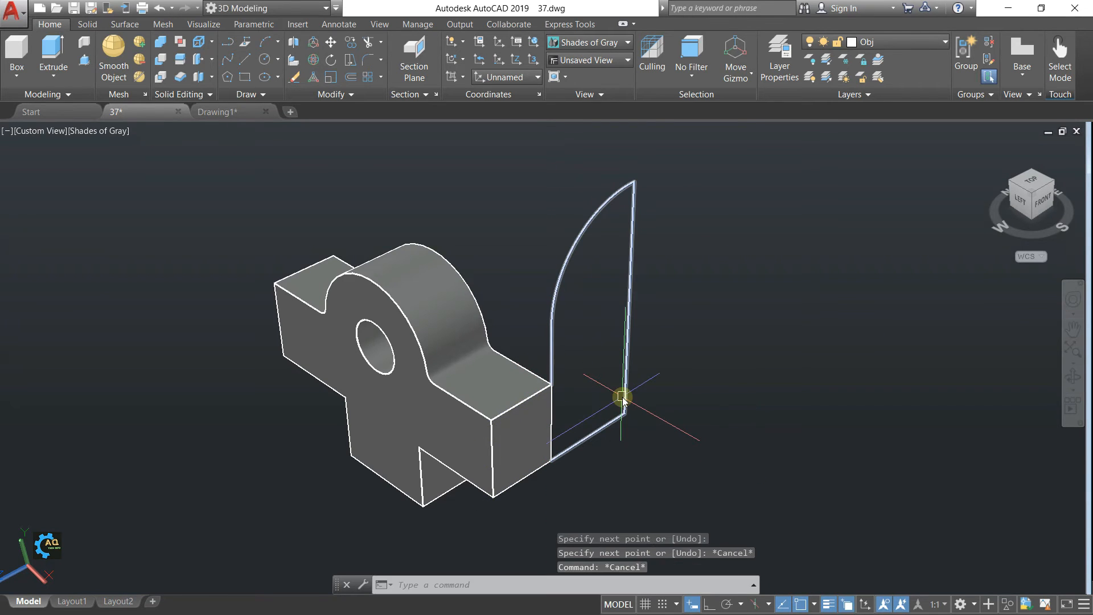
Join the closing line with the rest of the rear side profile to form one closed outline.
text(j)
key(Return)
click(522, 152)
click(661, 481)
key(Return)
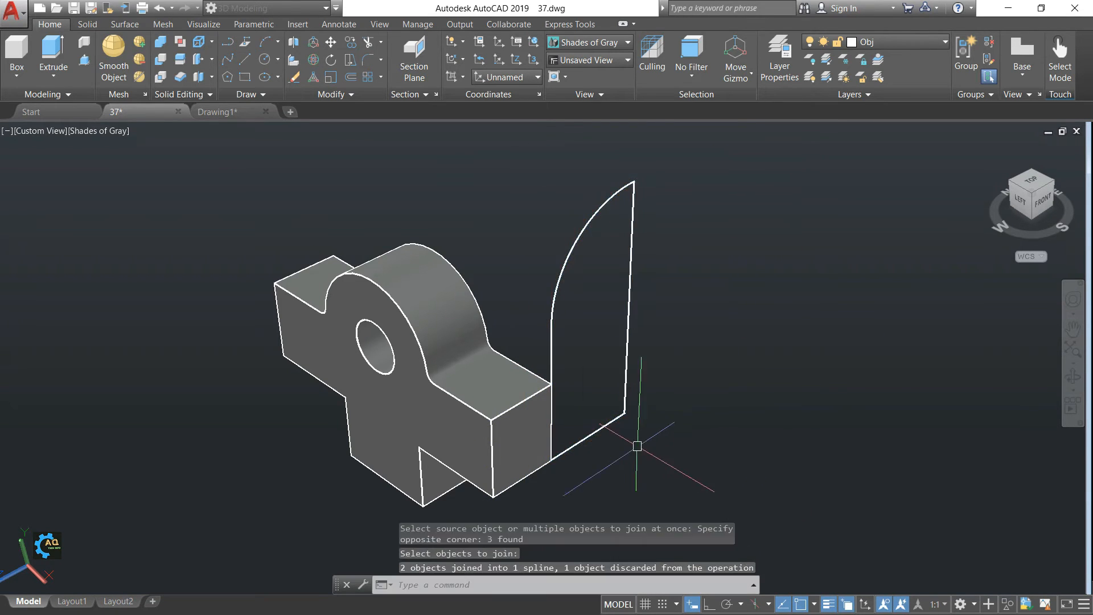
key(Escape)
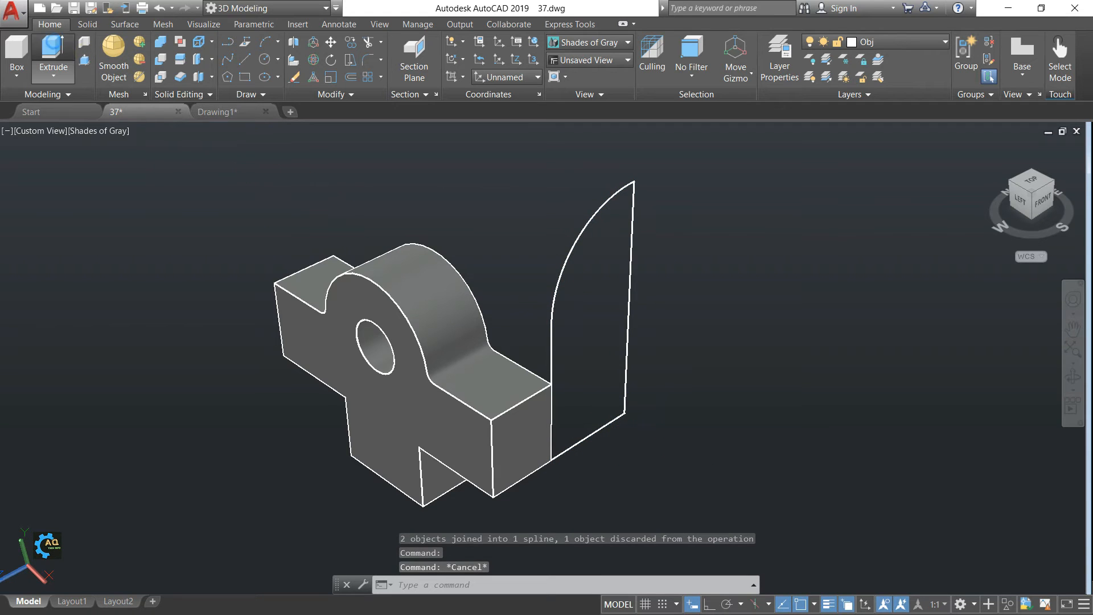
Extrude the closed rear profile 68 across the width of the block to form the tall rear portion as a solid.
click(53, 54)
click(564, 255)
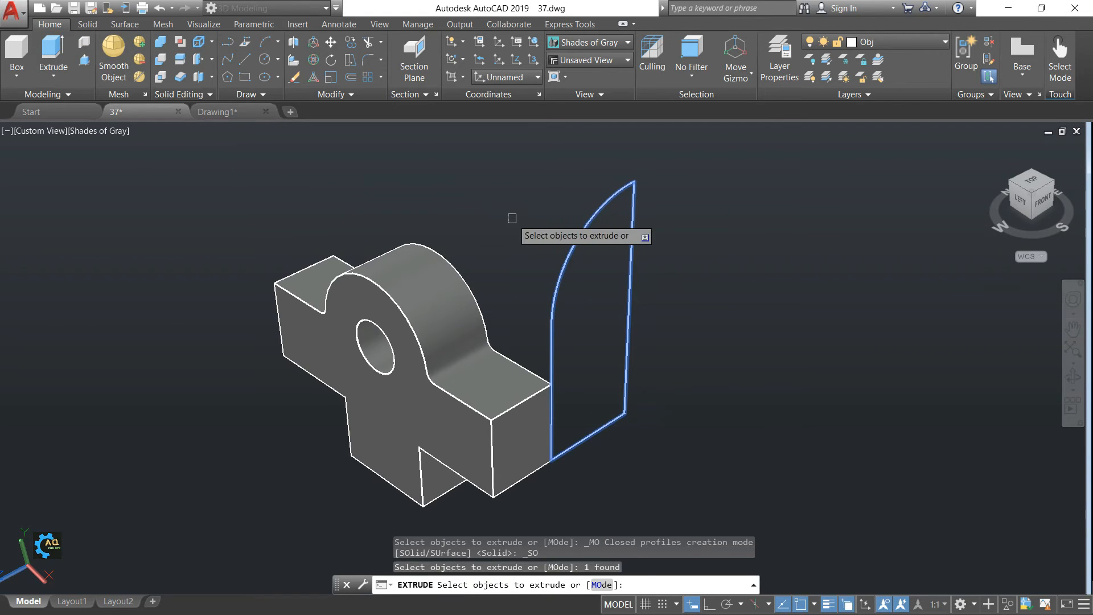
key(Return)
text(68)
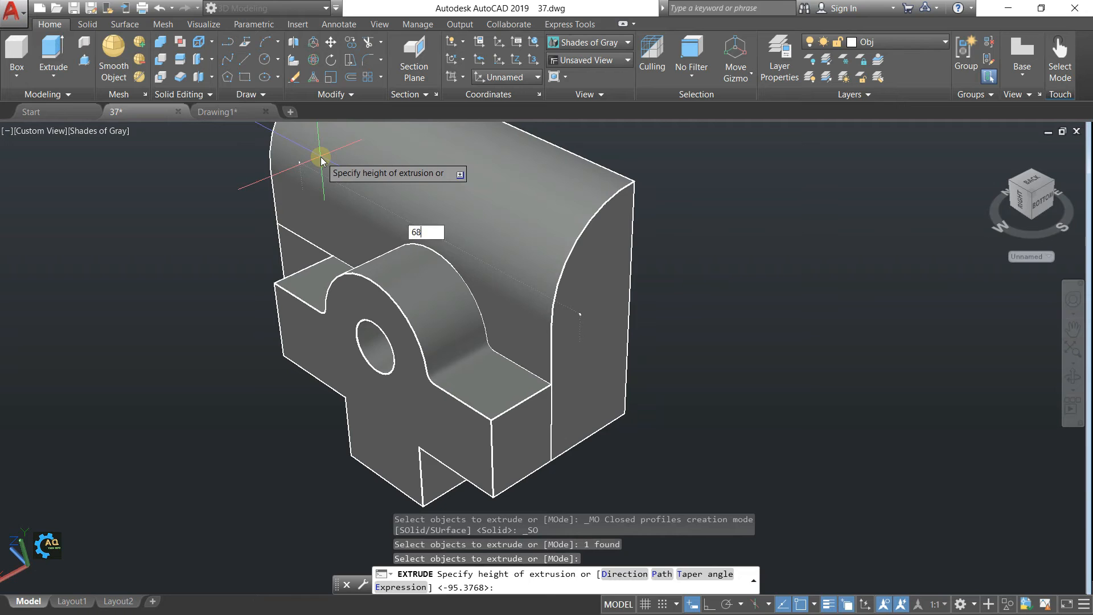
key(Return)
key(Escape)
scroll(431, 219, down, 2)
middle_drag(623, 238, 623, 249)
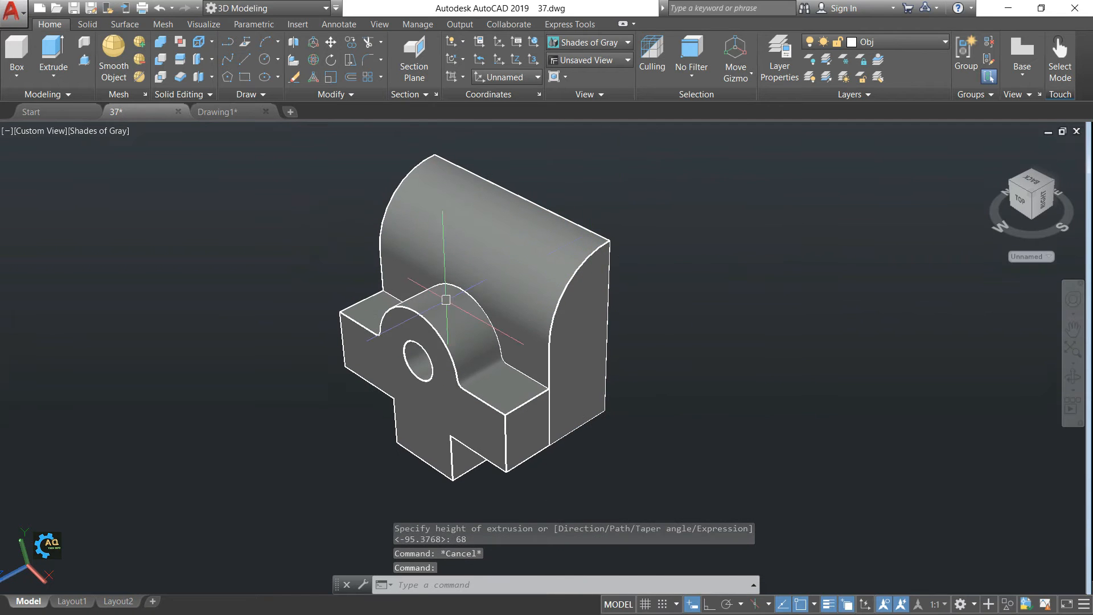
Examine the rear base dimensions in Drawing1, and set 37 to the front view in 2D Wireframe with the Front UCS.
click(221, 112)
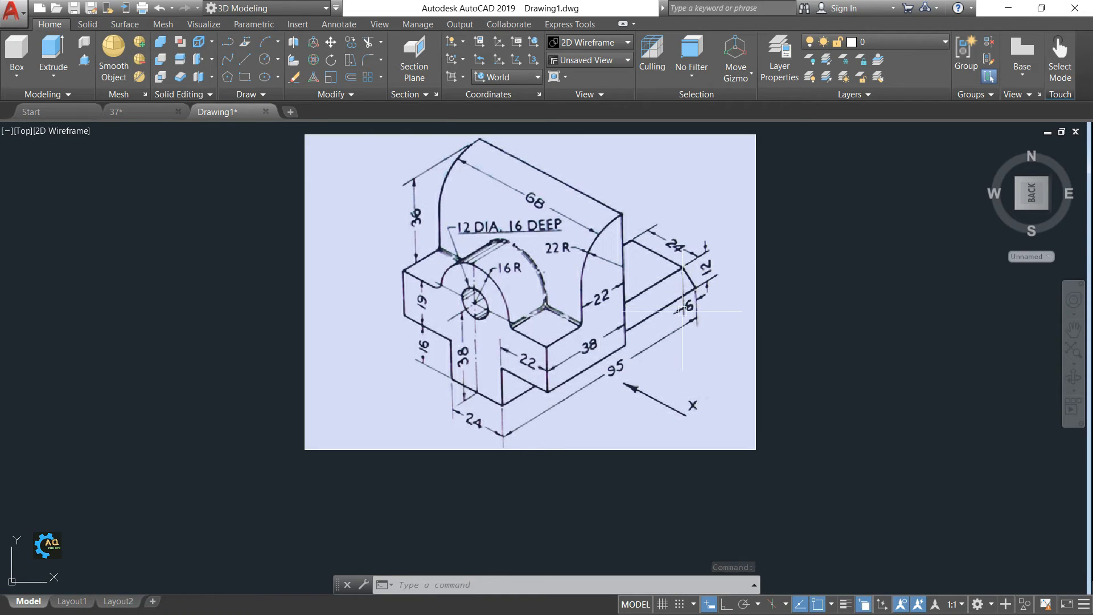
middle_drag(538, 389, 510, 374)
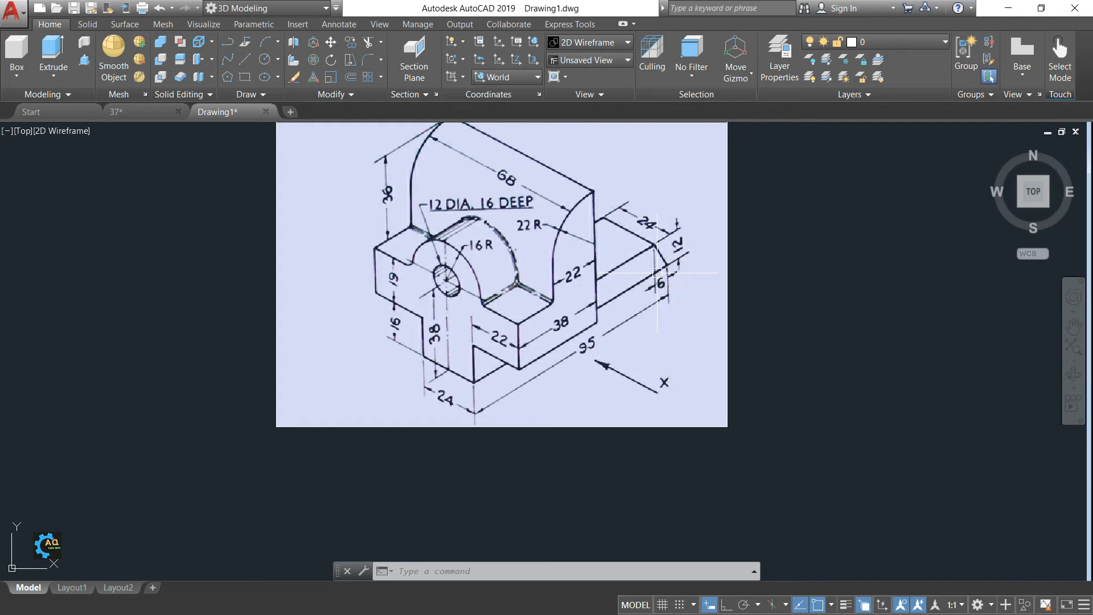
click(139, 112)
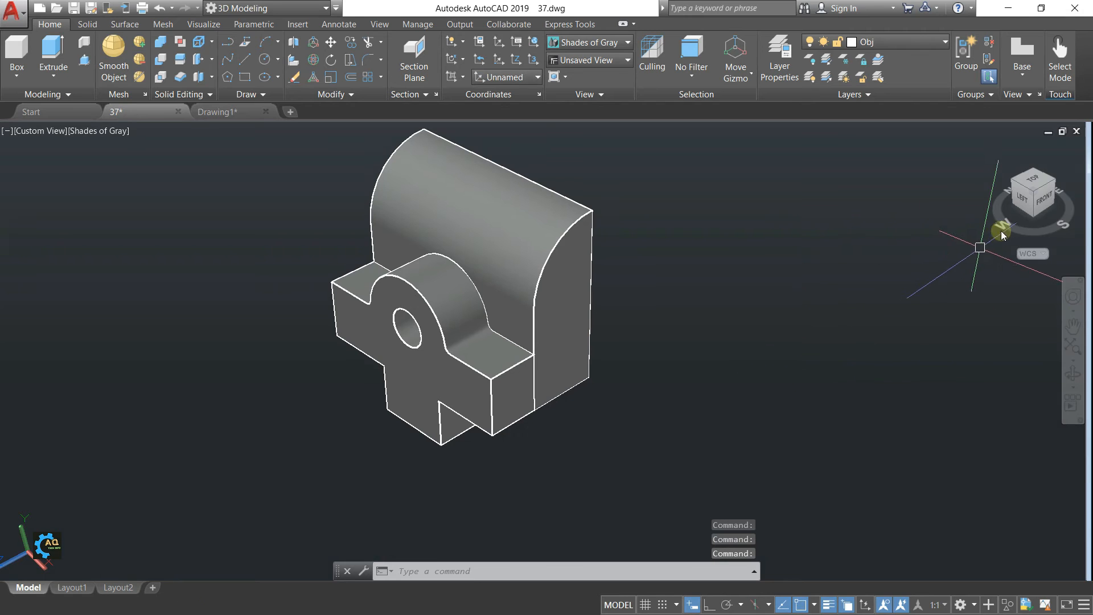
middle_drag(807, 349, 739, 345)
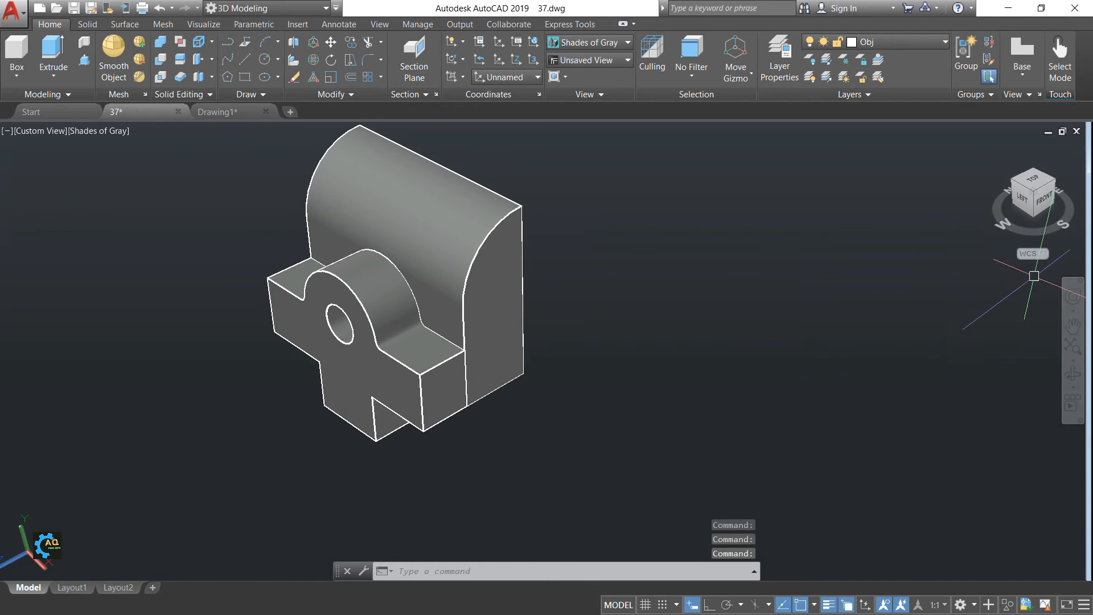
click(1043, 203)
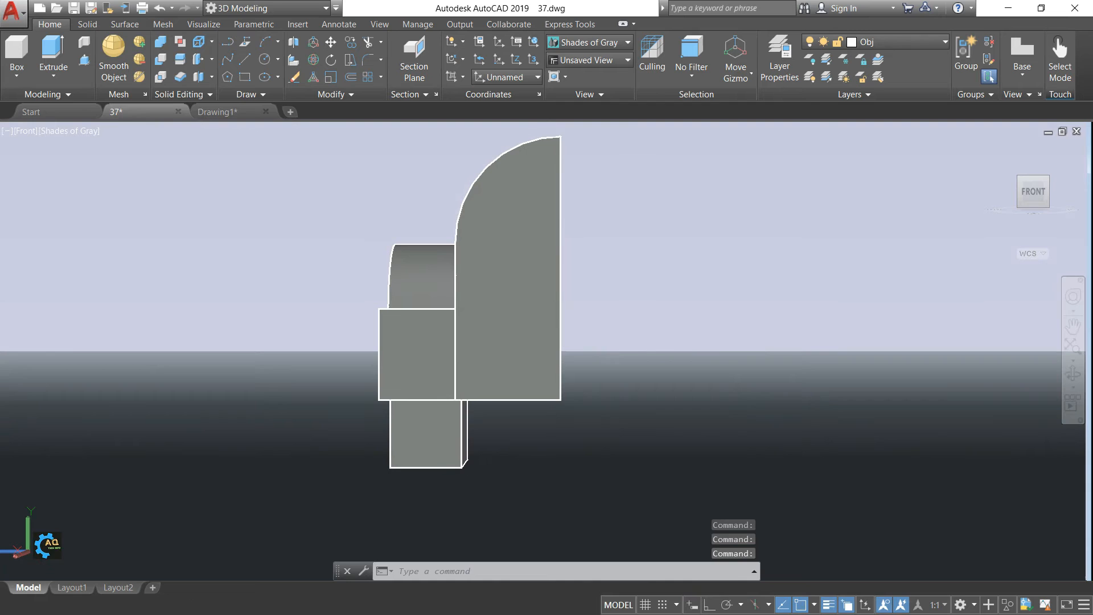
click(586, 47)
click(417, 75)
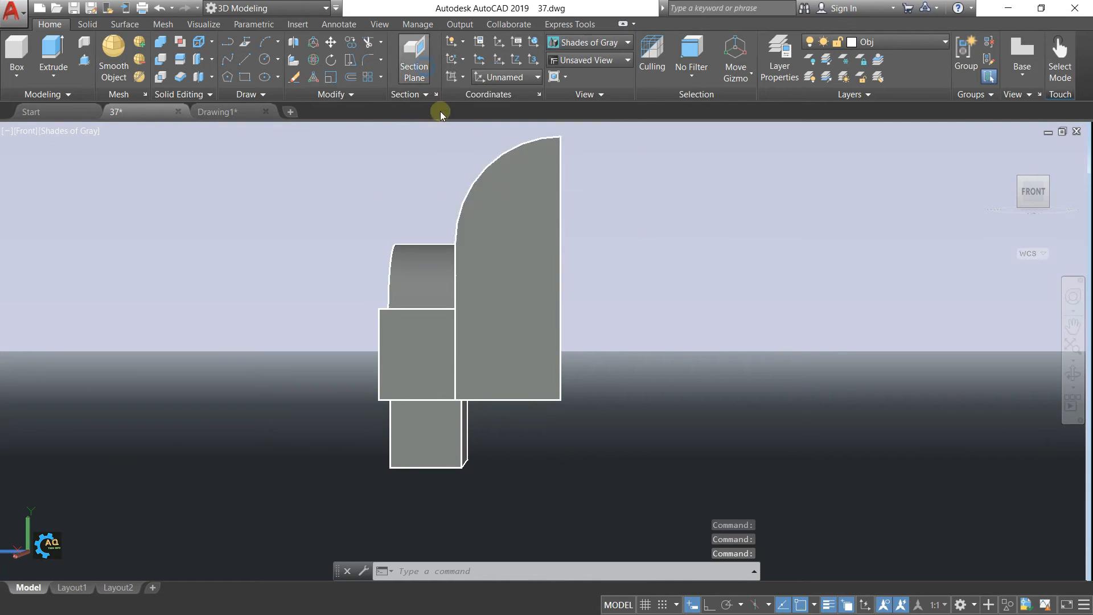
click(493, 79)
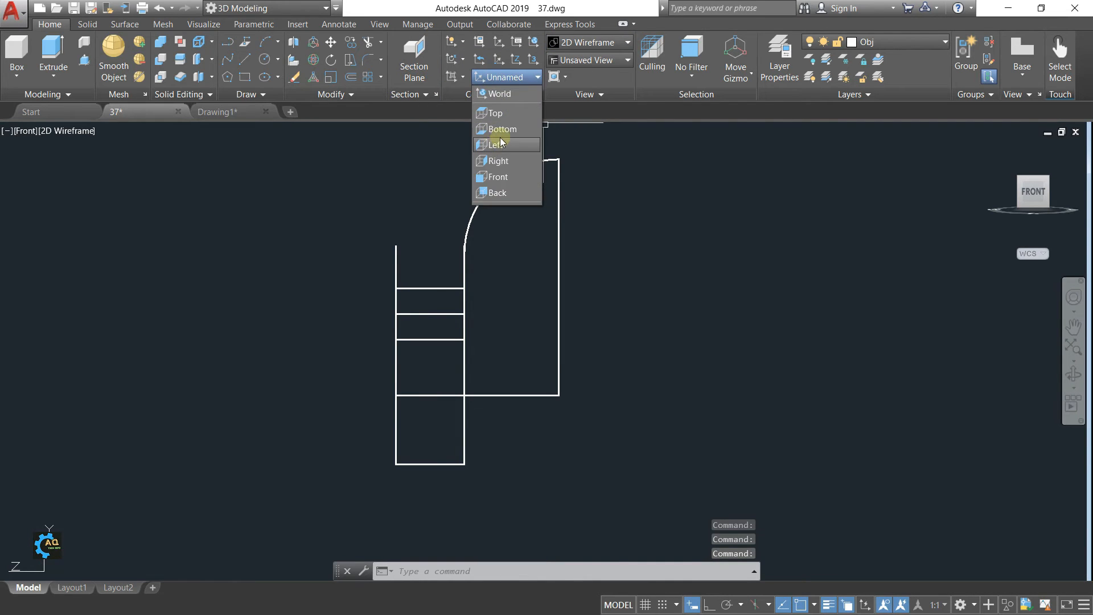
click(508, 181)
scroll(574, 330, down, 2)
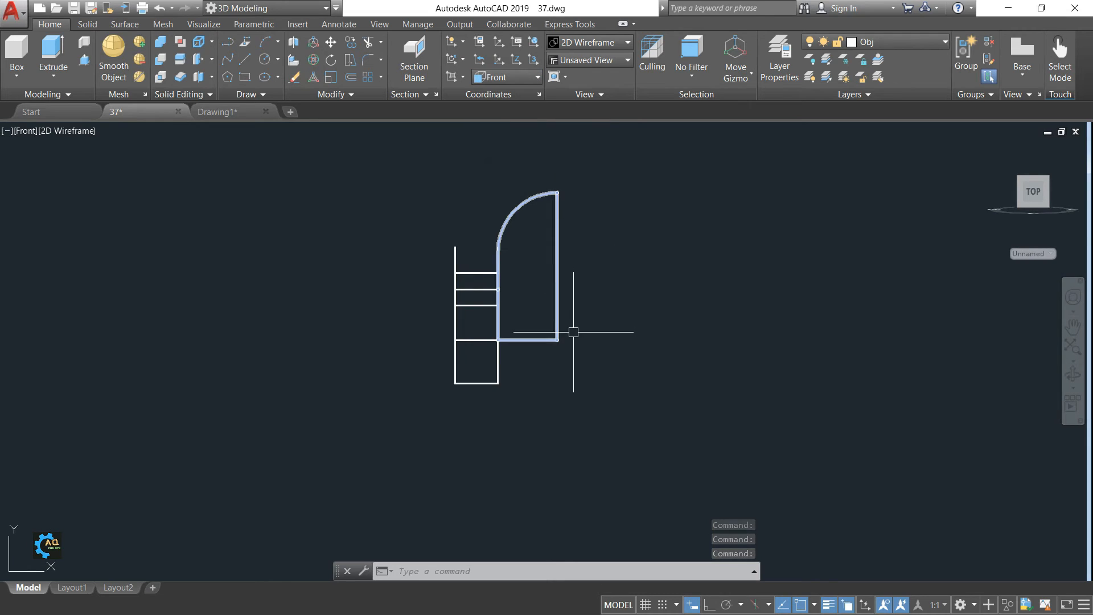
scroll(611, 362, up, 2)
middle_drag(611, 362, 601, 365)
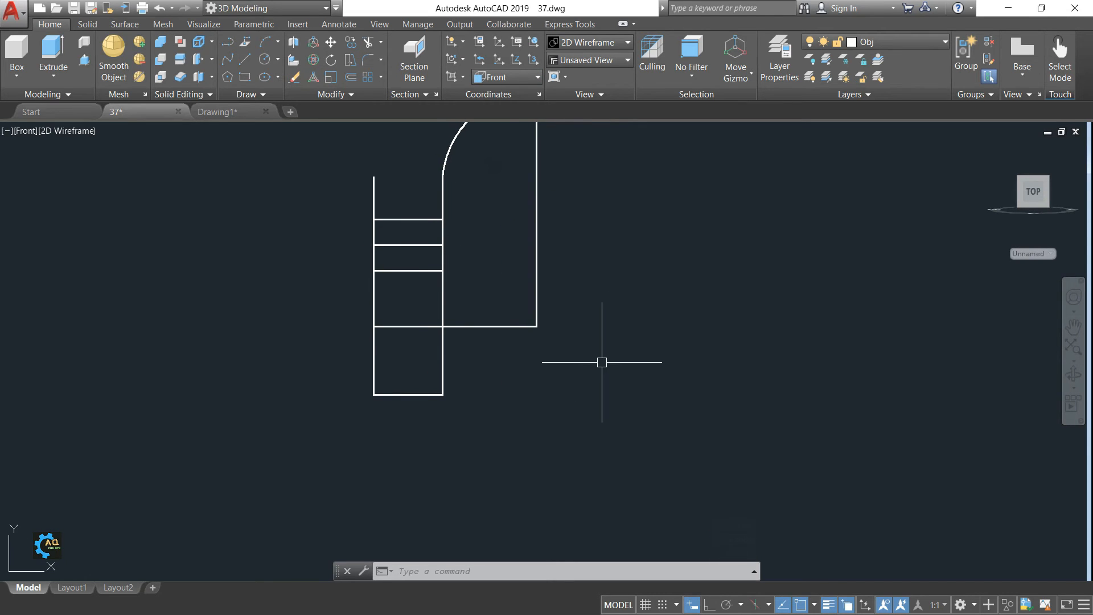
text(l)
key(Return)
click(536, 326)
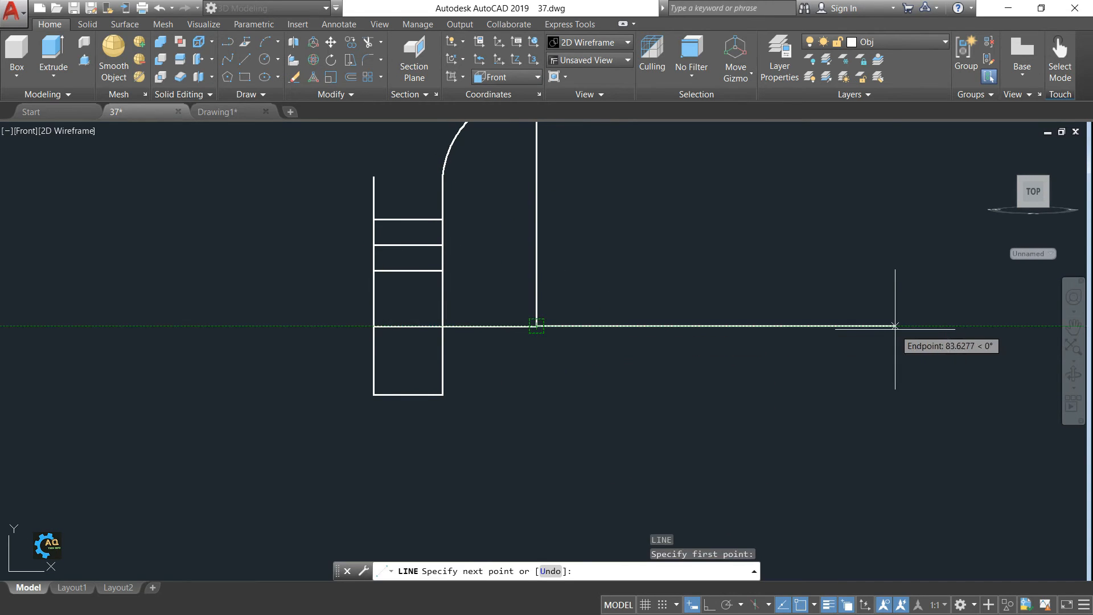
scroll(873, 325, down, 2)
middle_drag(859, 319, 805, 322)
key(Escape)
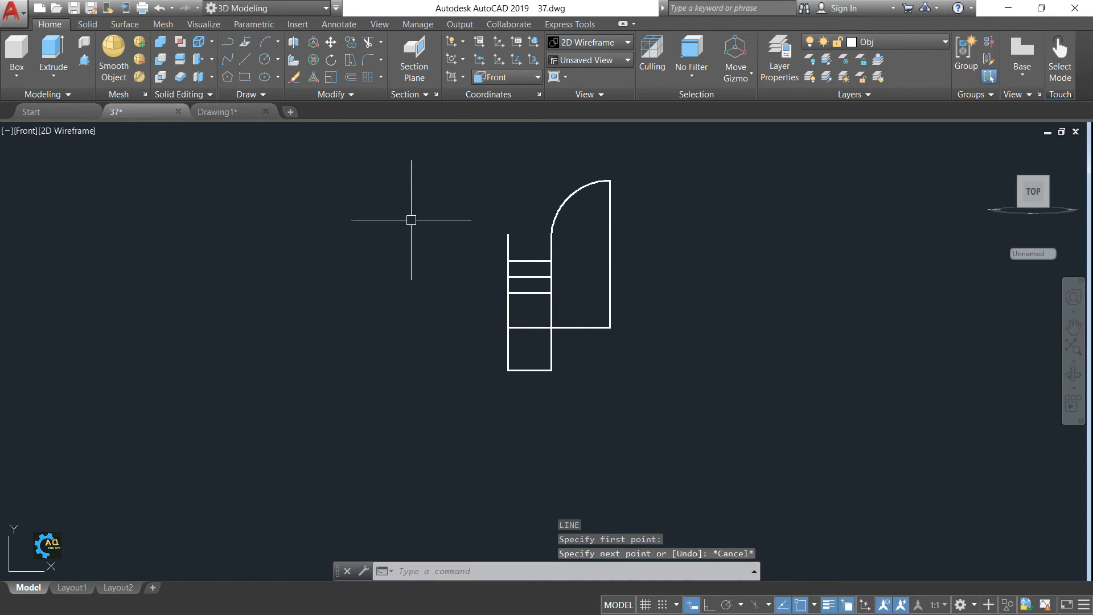
Calculate 95-38 with QuickCalc from the reference dimensions to find how far the base extends behind the rear portion.
click(217, 112)
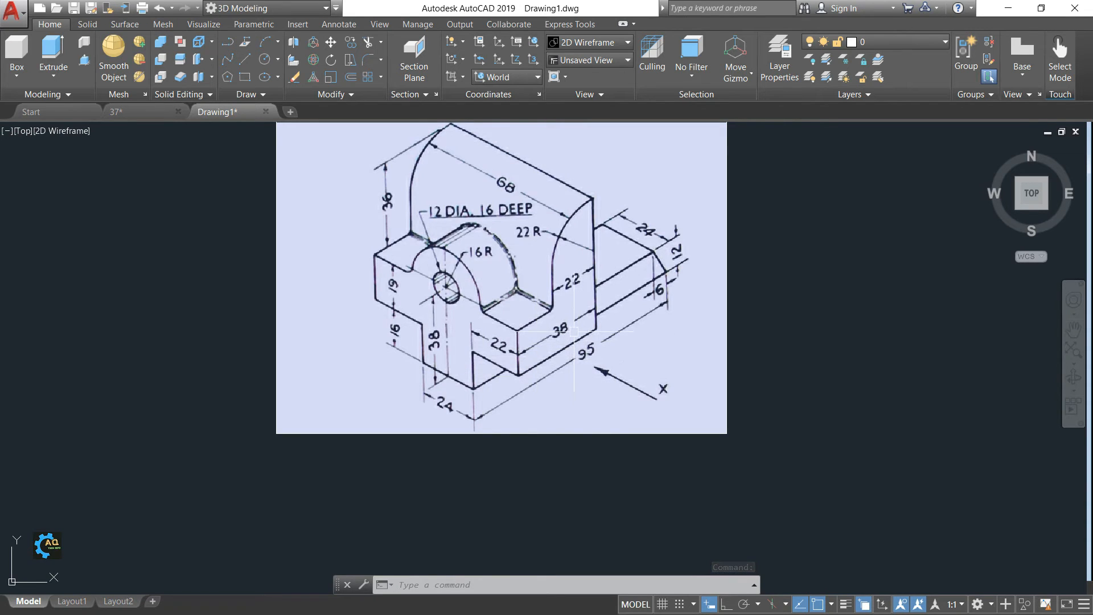
click(380, 24)
click(392, 60)
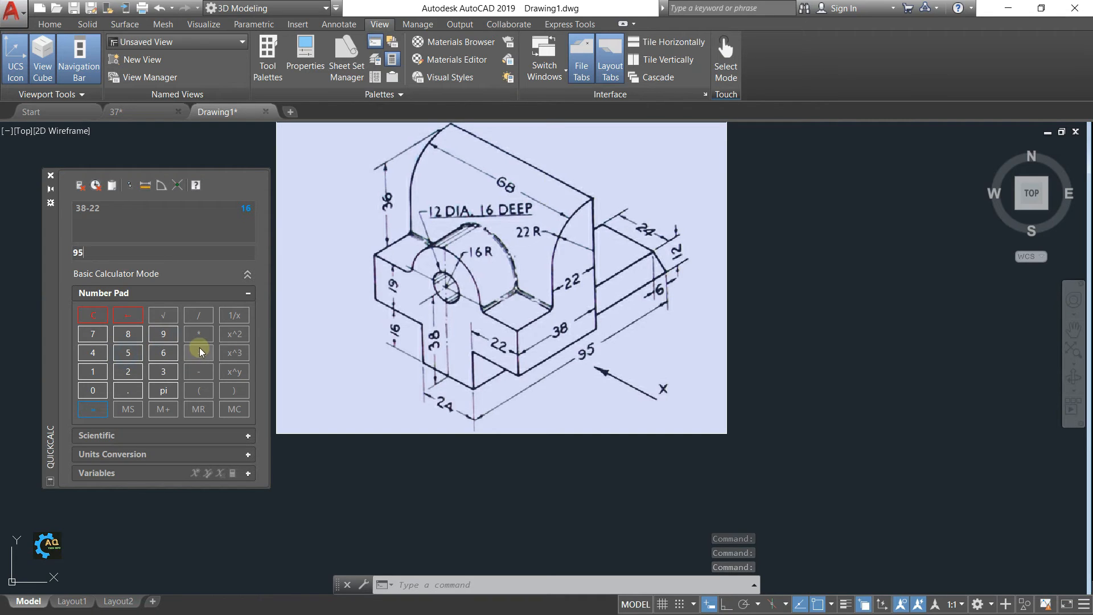
click(163, 371)
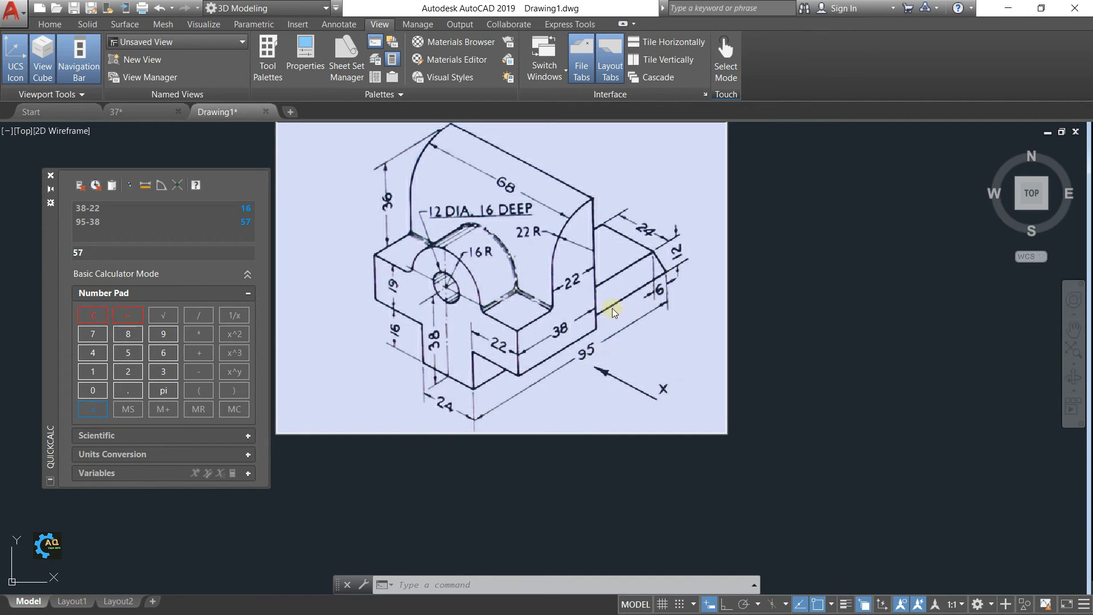
In 37, draw a 57 horizontal line extending rearward from the lower rear corner of the tall rear portion.
click(131, 112)
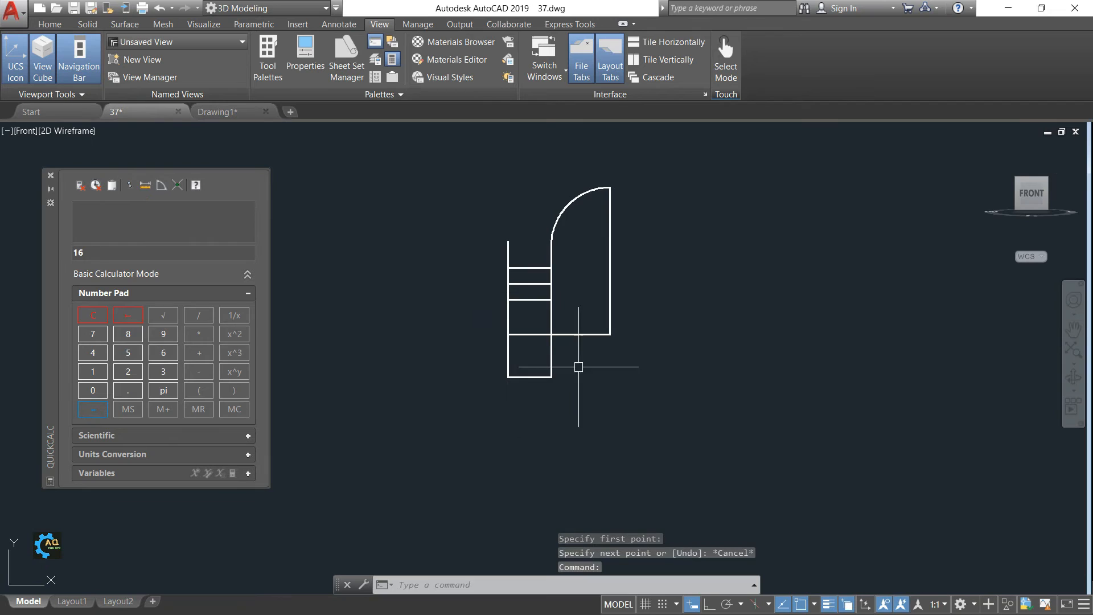
text(L)
key(Return)
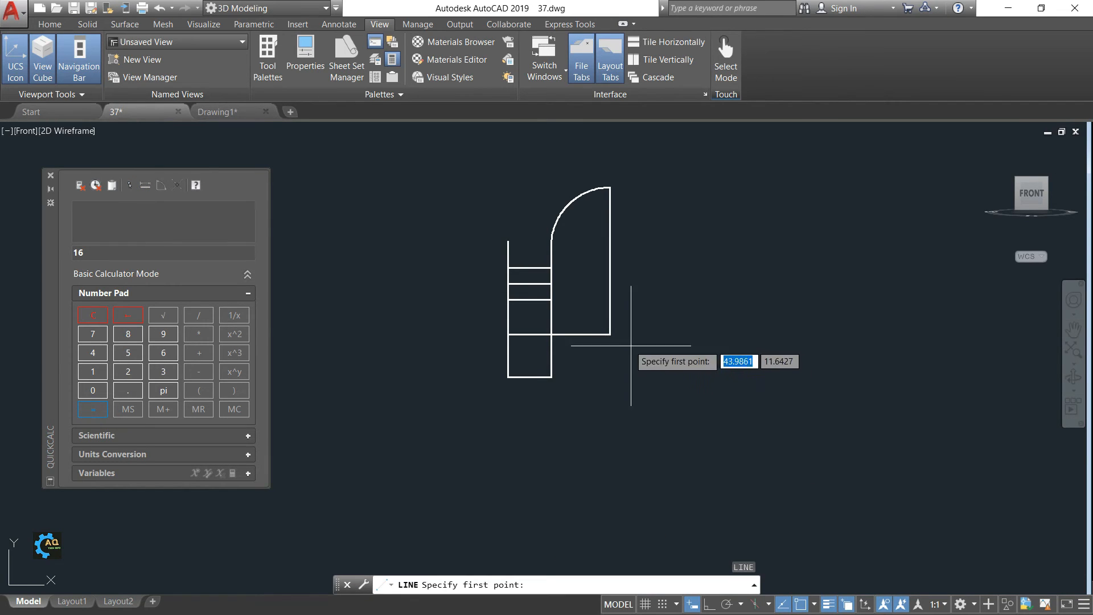
click(611, 335)
text(5)
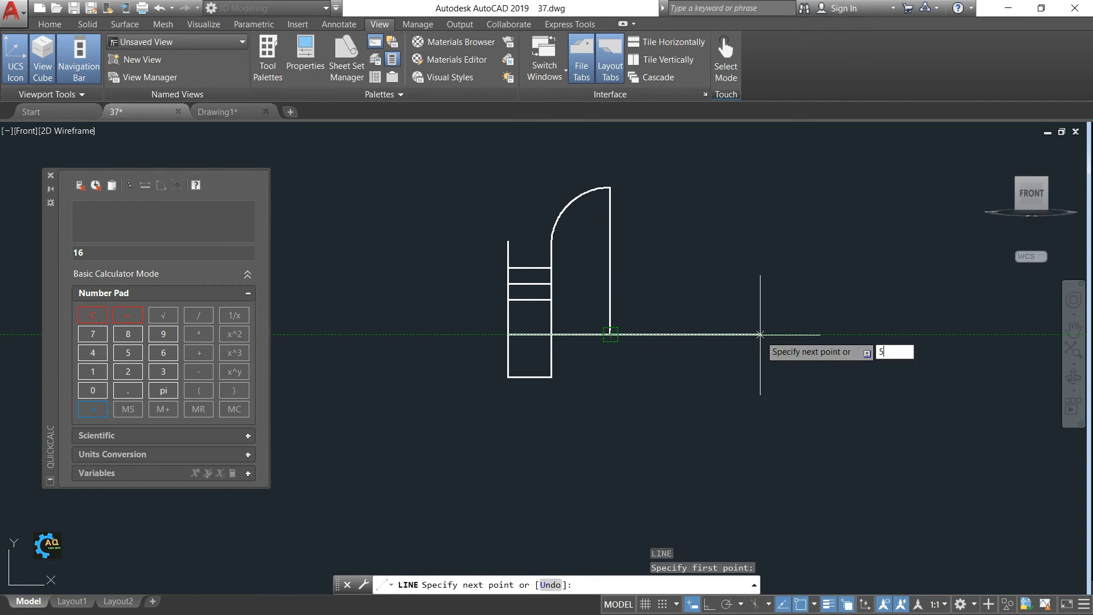
text(7)
key(Return)
key(Escape)
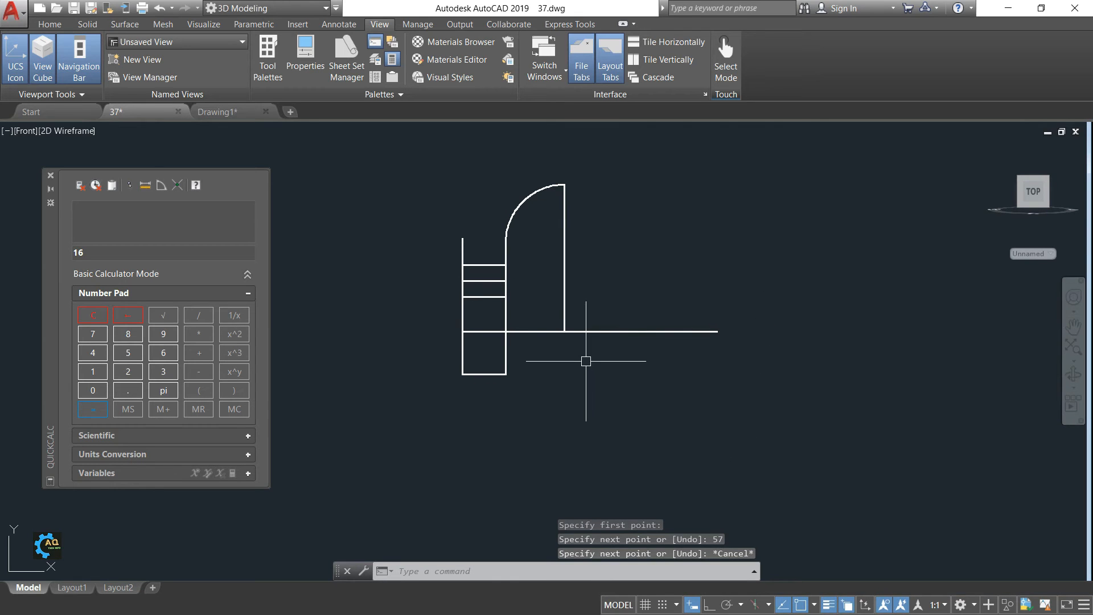
key(Return)
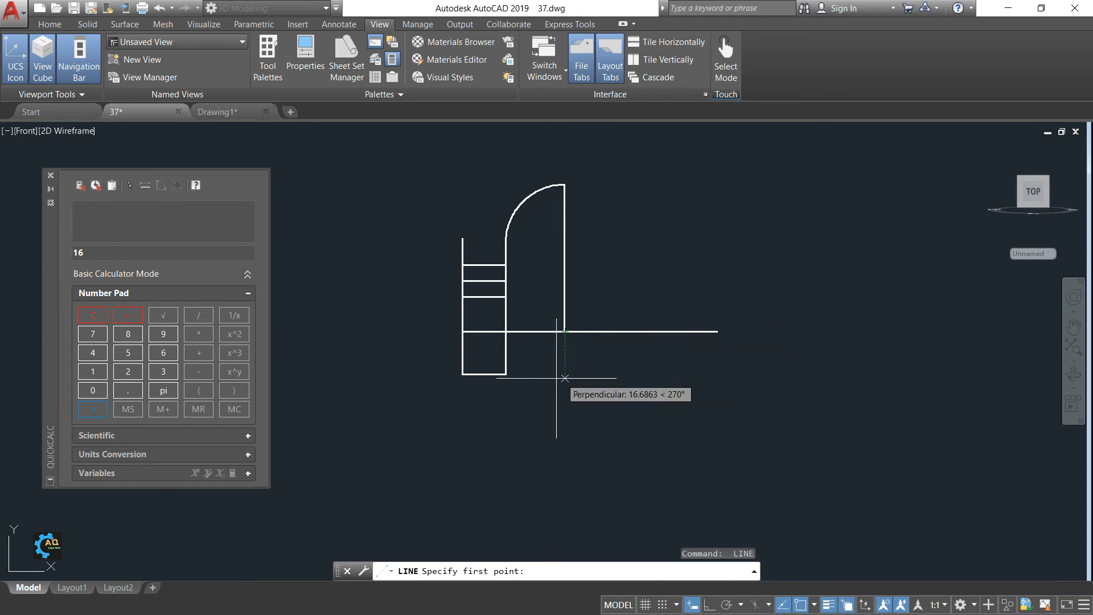
key(Escape)
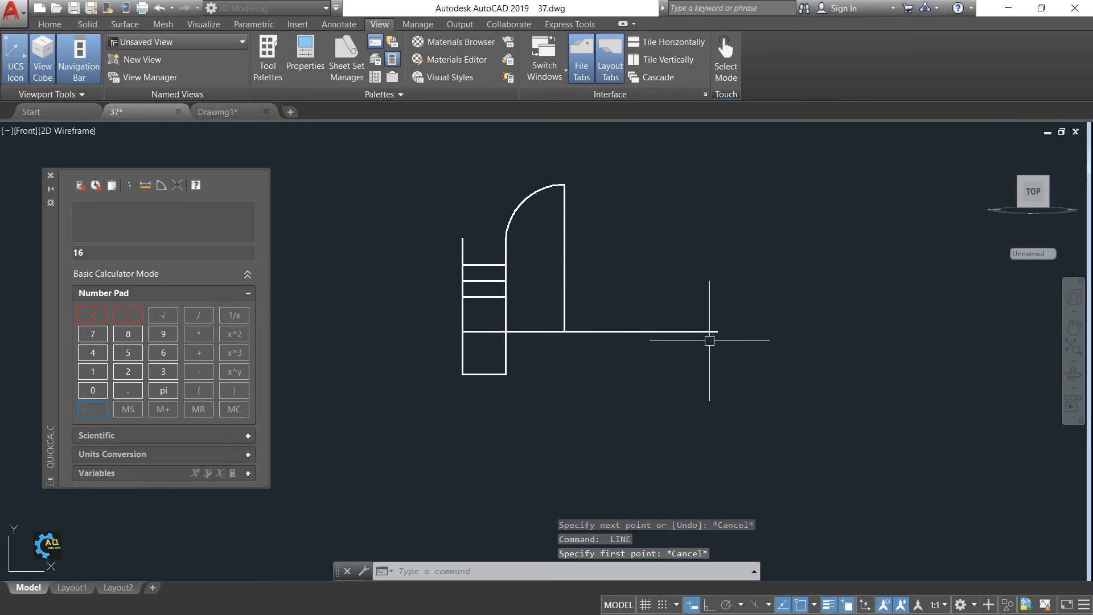
click(228, 111)
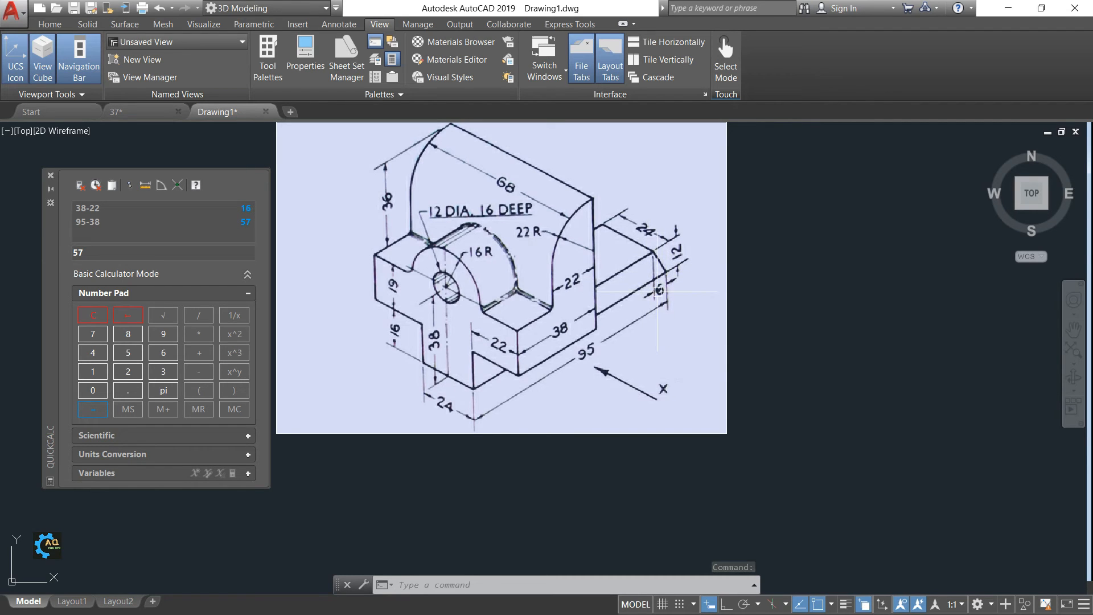
click(150, 112)
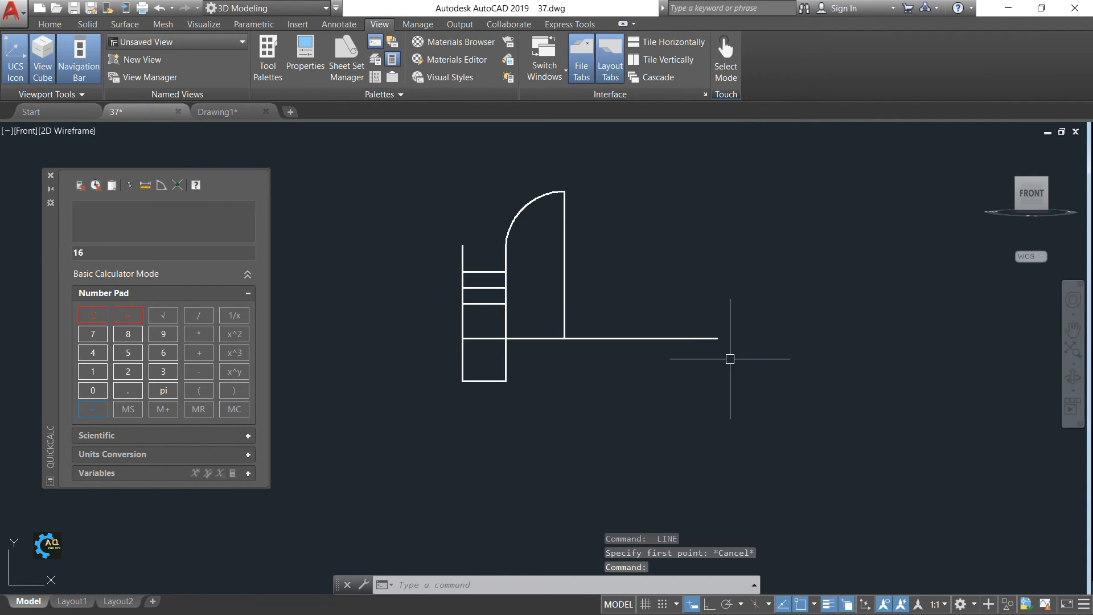
key(Return)
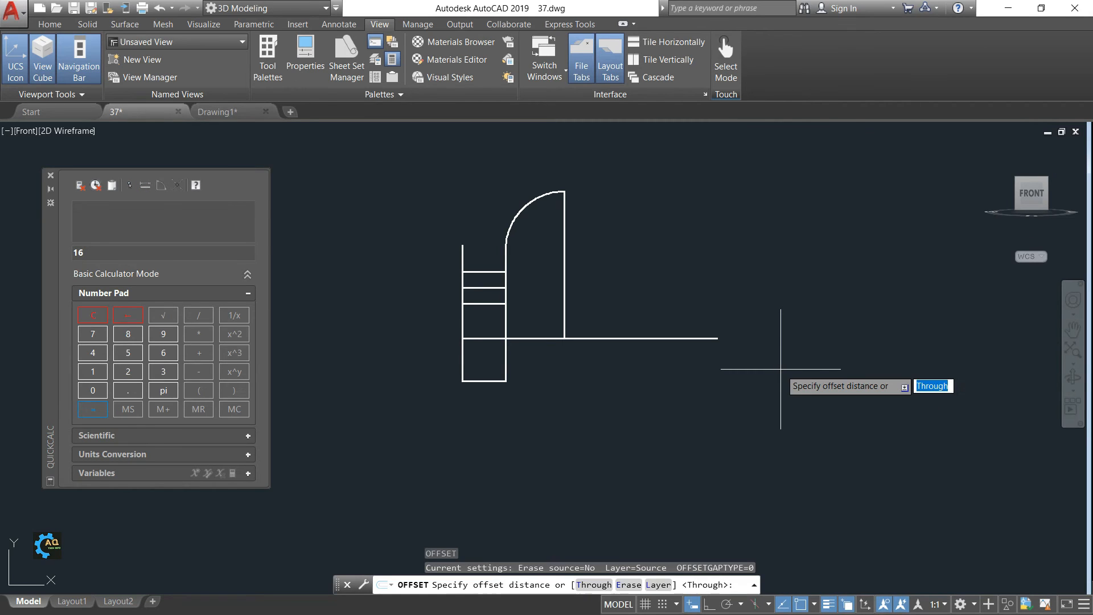
key(Return)
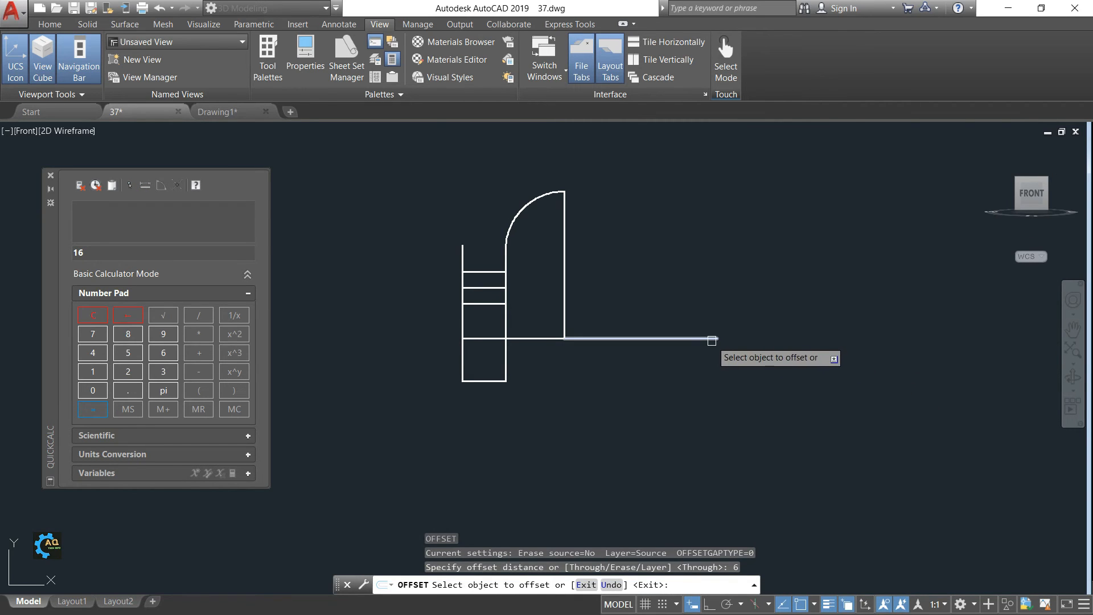
key(Escape)
Draw a vertical line down from the free end of the 57 line to about the level of the front block's underside.
text(L)
key(Return)
click(714, 334)
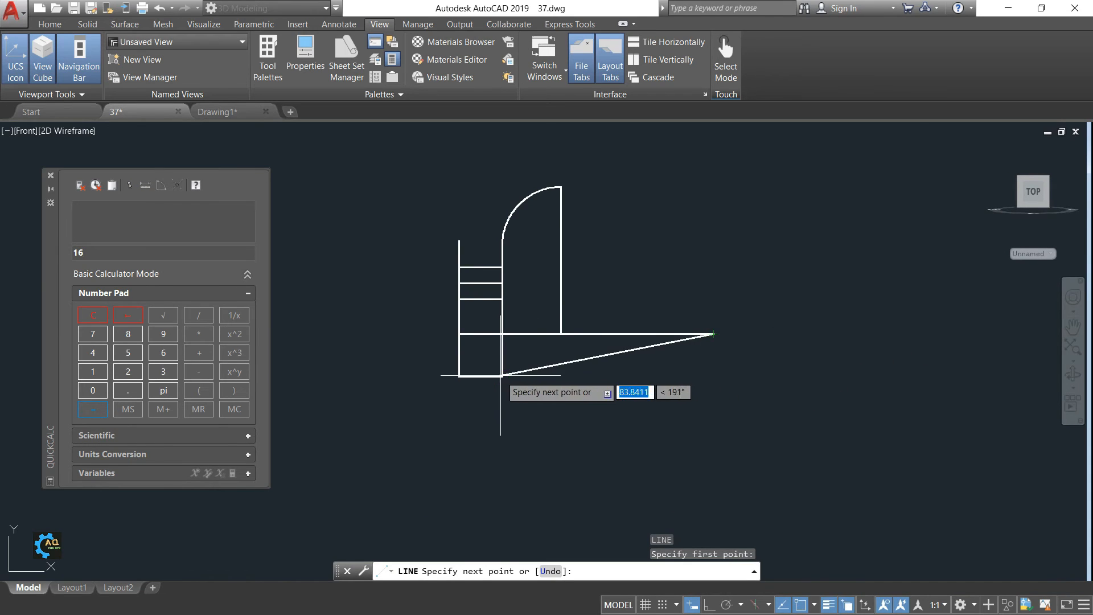
click(714, 376)
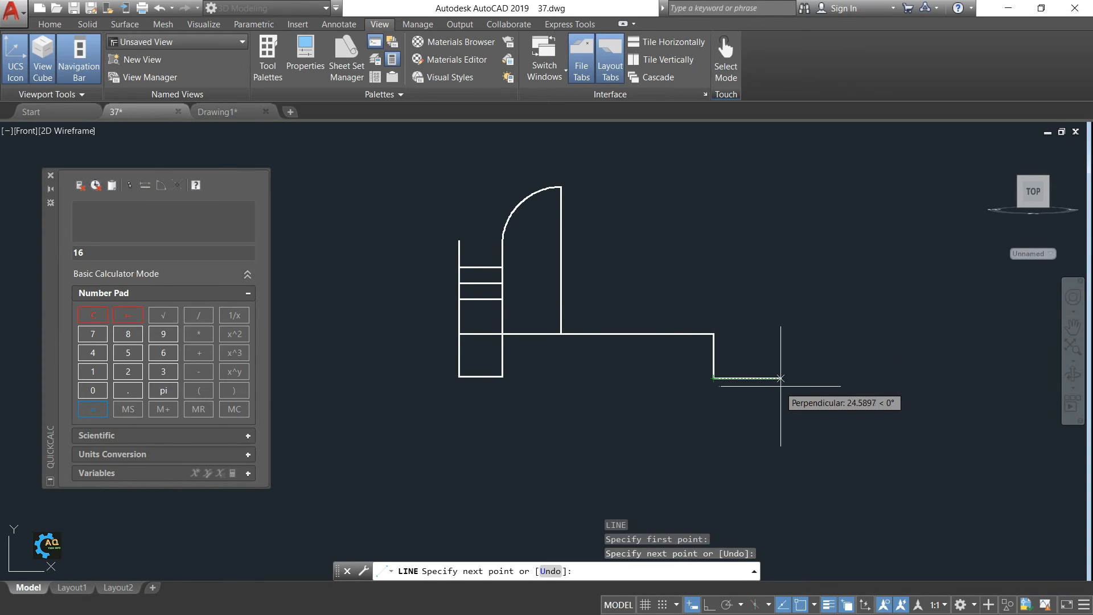
key(Return)
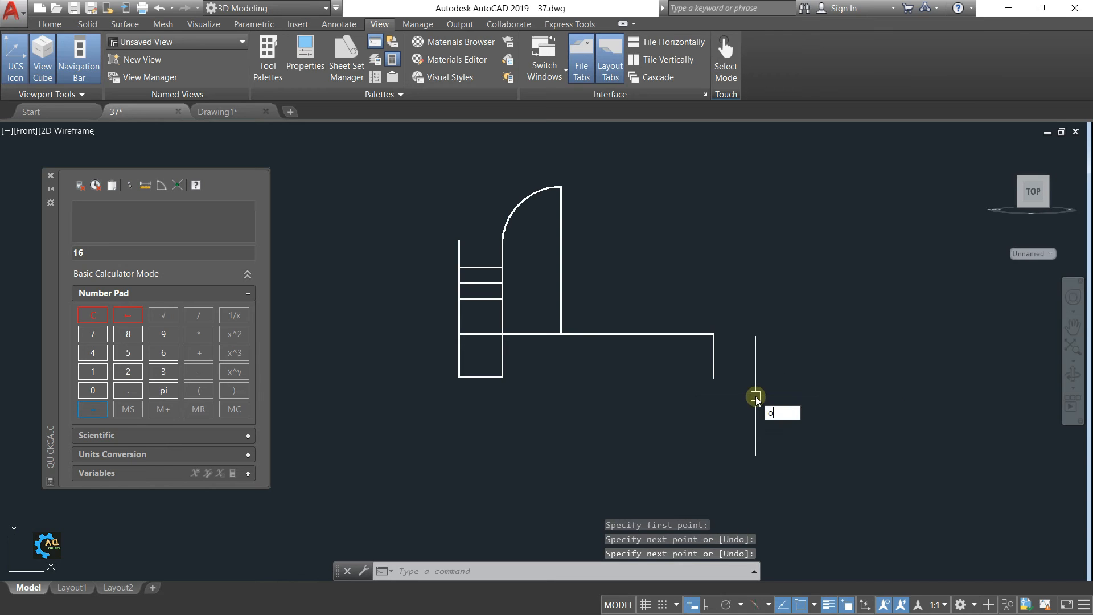
Offset the vertical end line by 6 inward, toward the tall rear portion.
key(Return)
text(6)
key(Return)
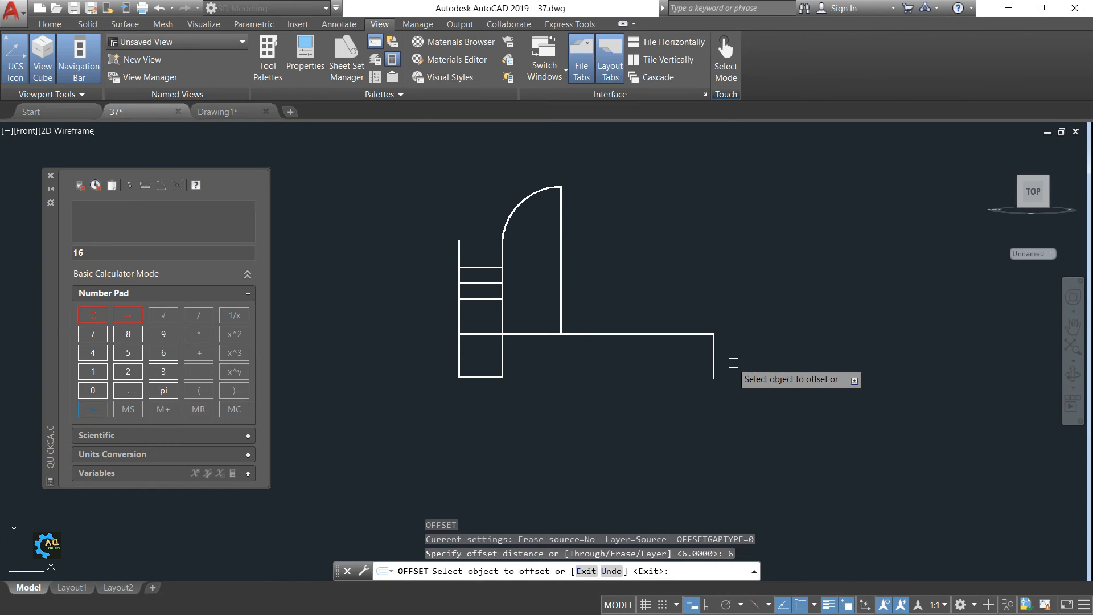
click(714, 365)
click(673, 358)
key(Escape)
scroll(699, 357, up, 2)
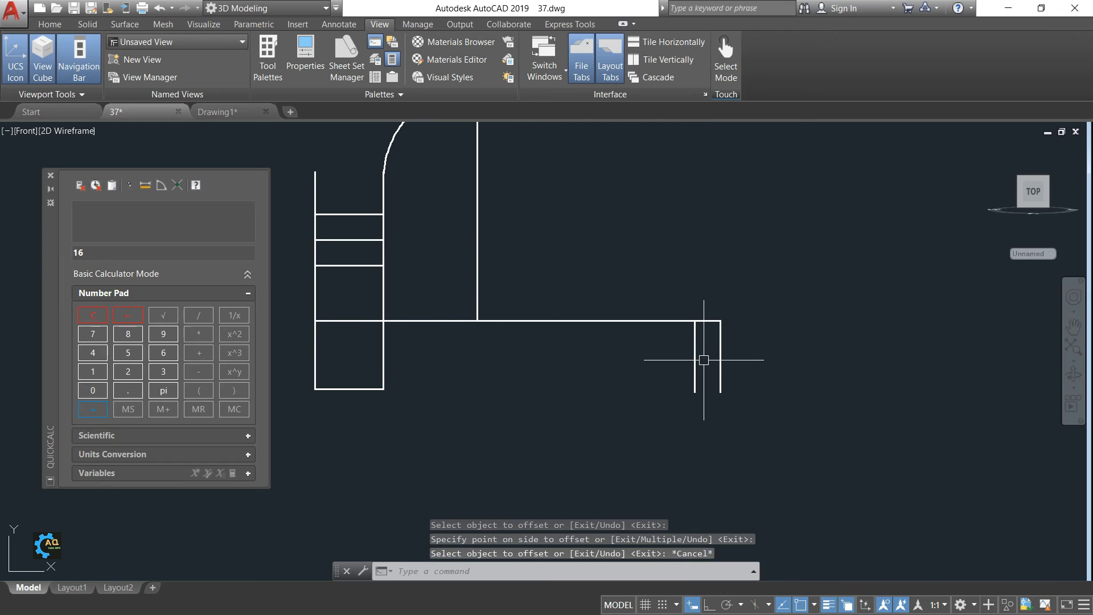
Shorten the base's upper horizontal line so that it ends at the top of the inner offset line.
click(703, 321)
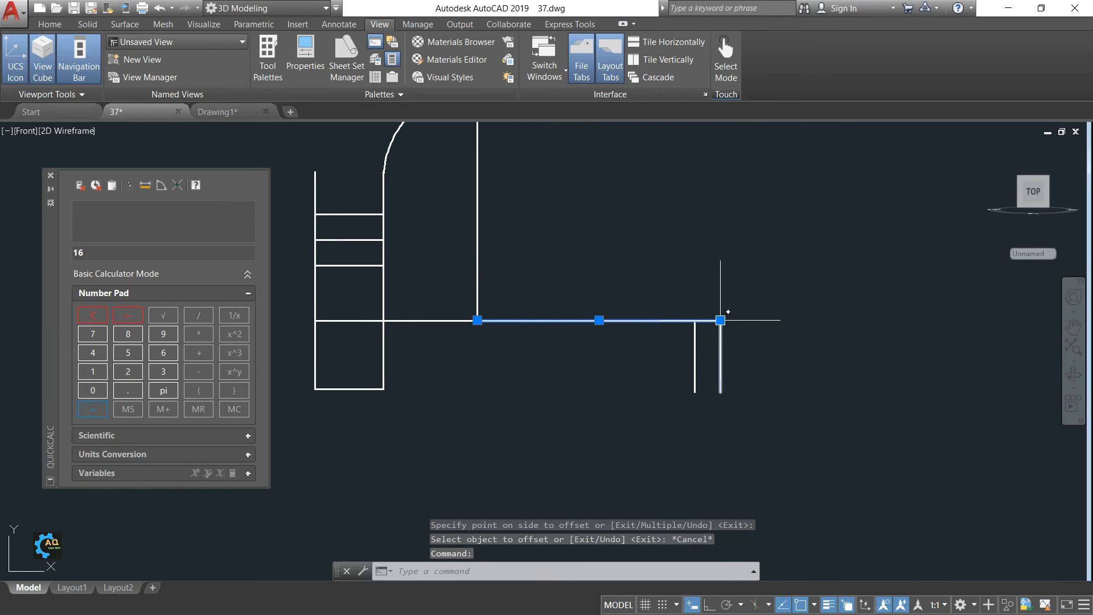
click(720, 320)
key(Escape)
scroll(654, 349, down, 2)
scroll(673, 362, up, 2)
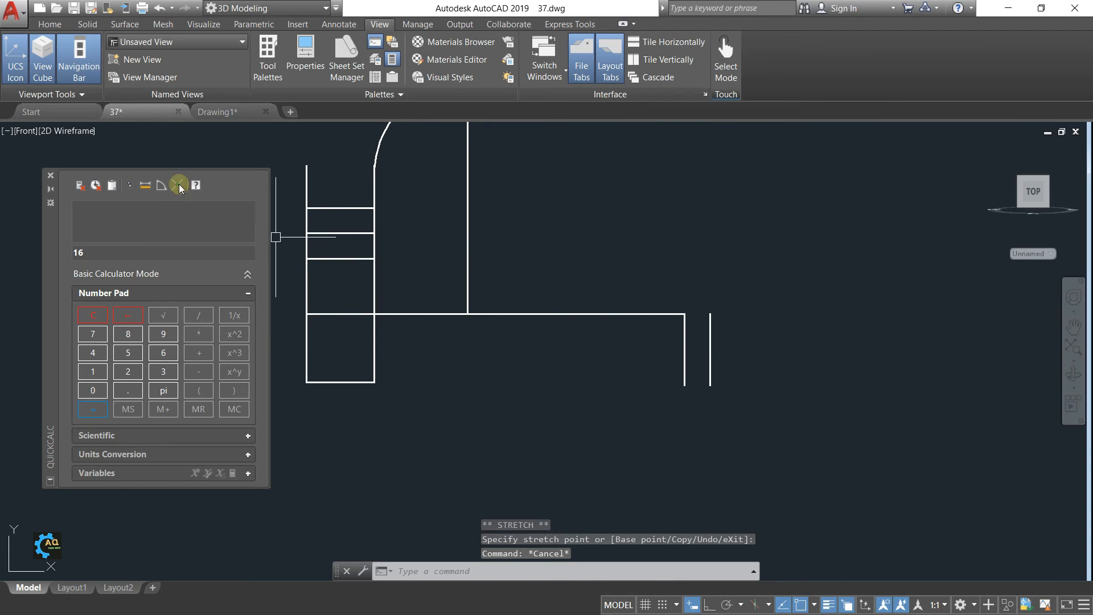
Compare the rear base's 24, 12 and 6 dimensions in Drawing1 with the model's isometric view in 37, close QuickCalc, and return to the front view.
click(225, 112)
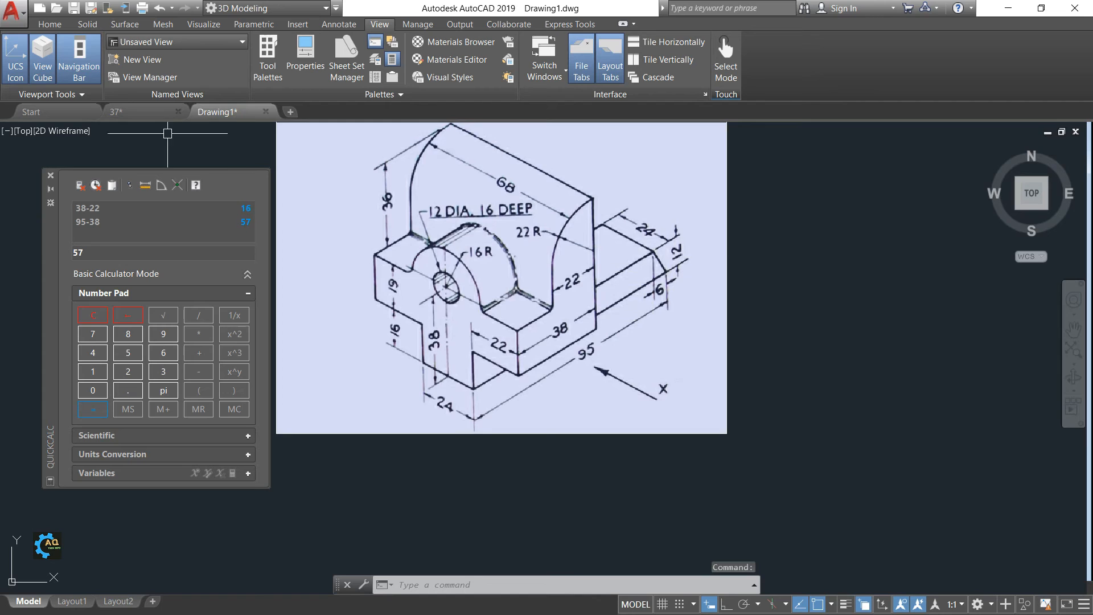
click(137, 112)
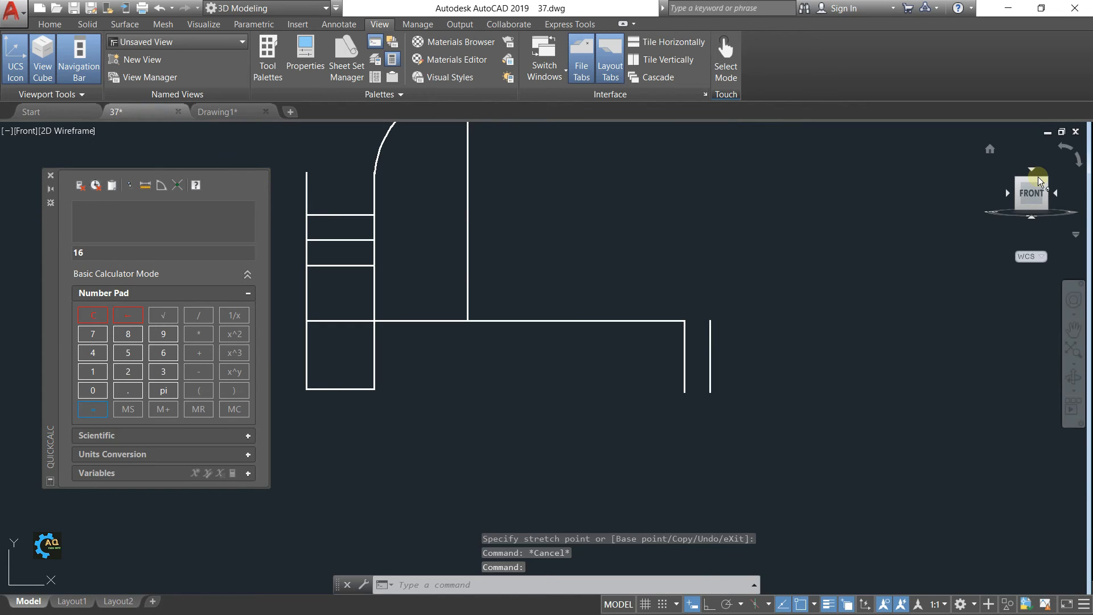
click(989, 151)
scroll(572, 368, up, 3)
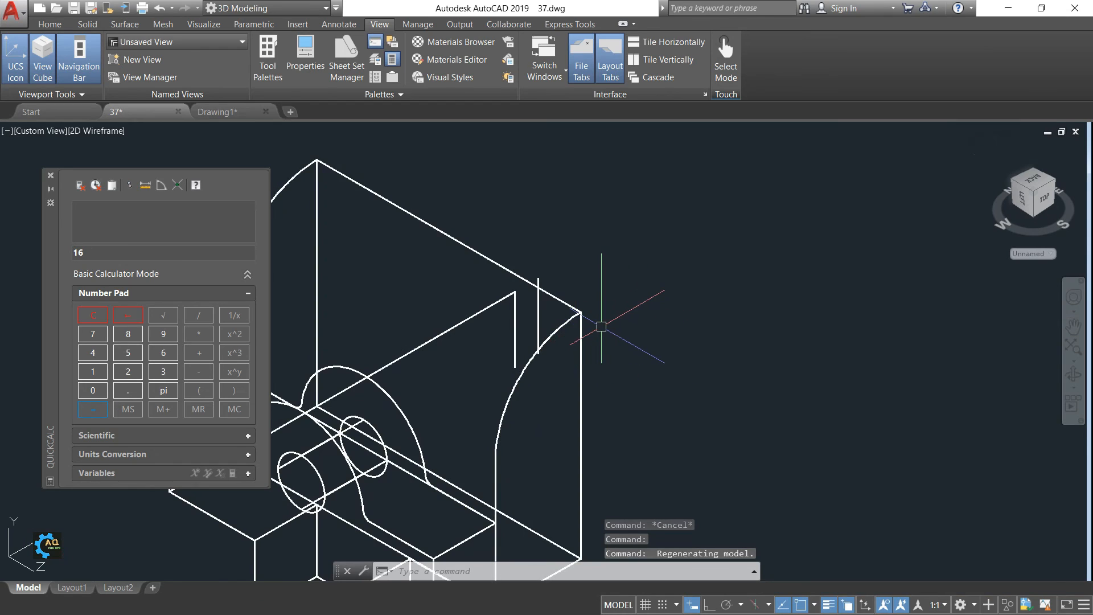
scroll(601, 326, down, 2)
middle_drag(604, 327, 550, 323)
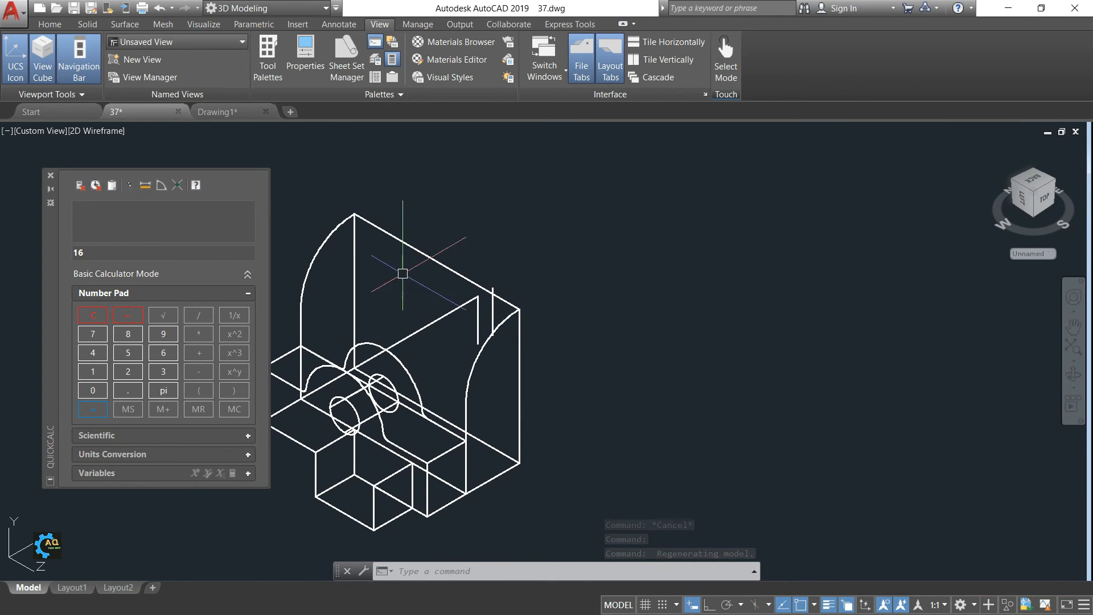
click(245, 112)
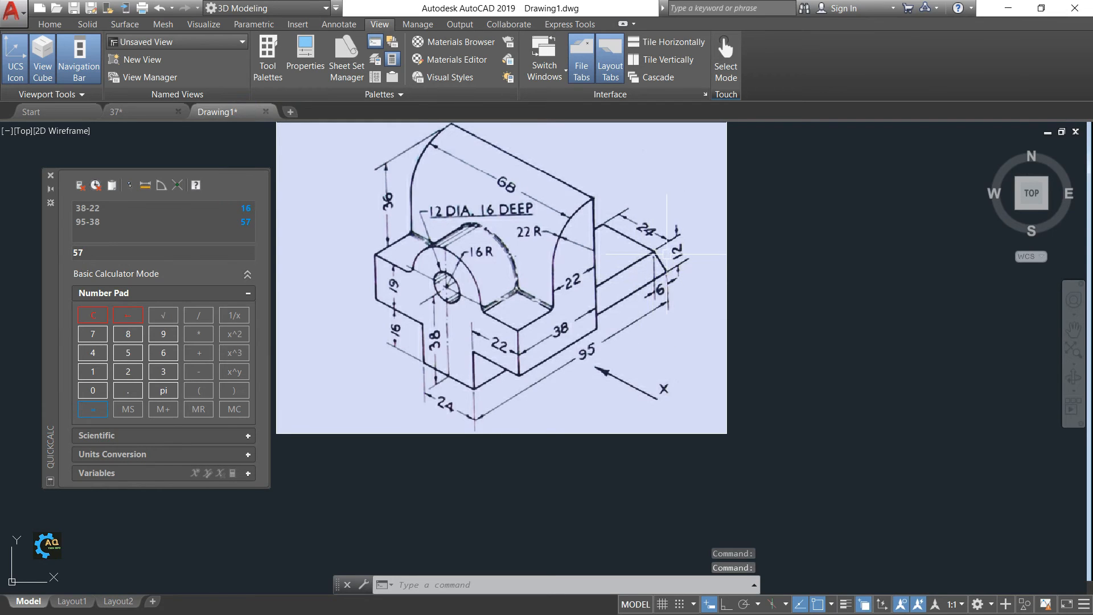
click(49, 175)
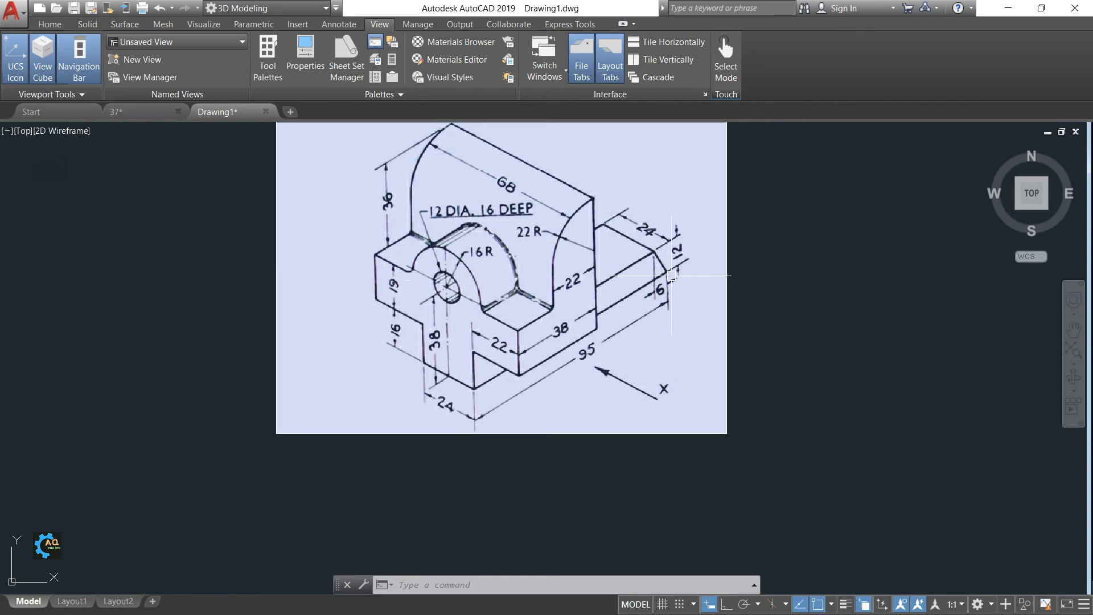
click(146, 112)
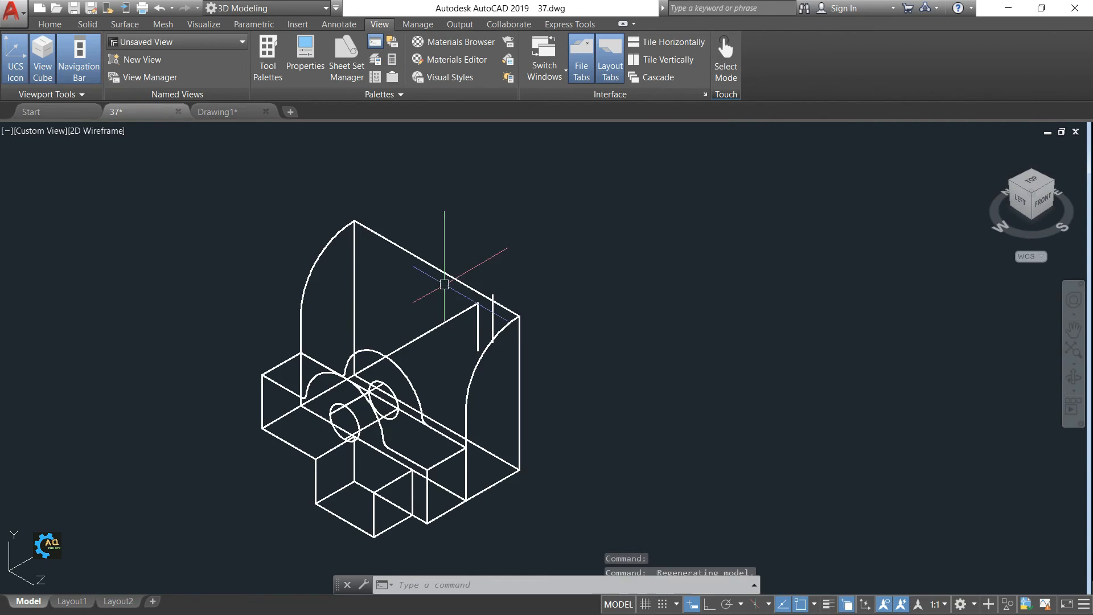
scroll(501, 325, up, 5)
middle_drag(476, 389, 481, 374)
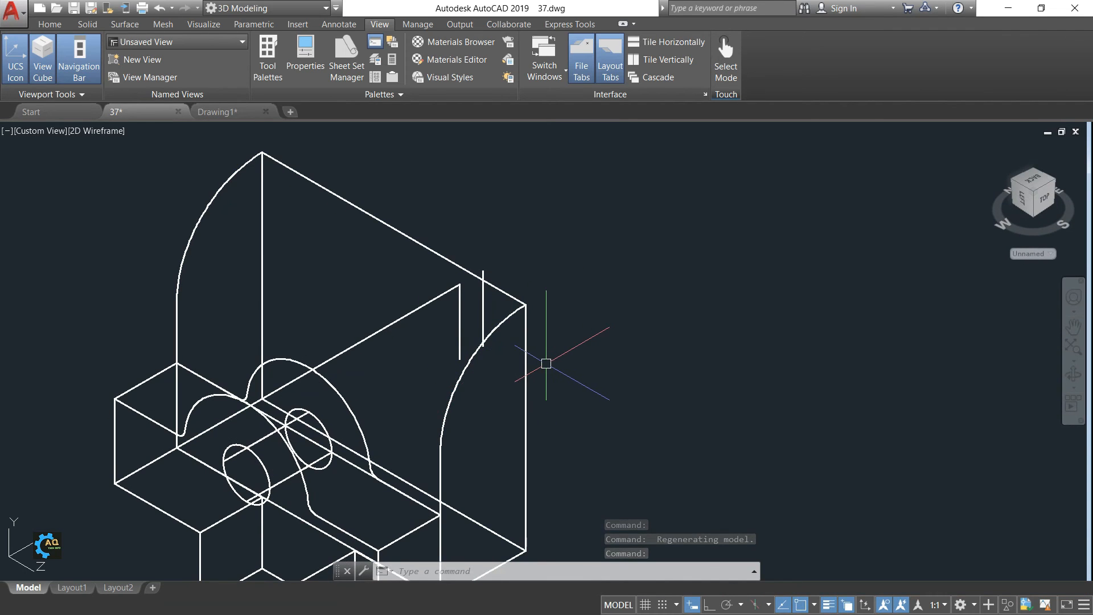
click(1045, 199)
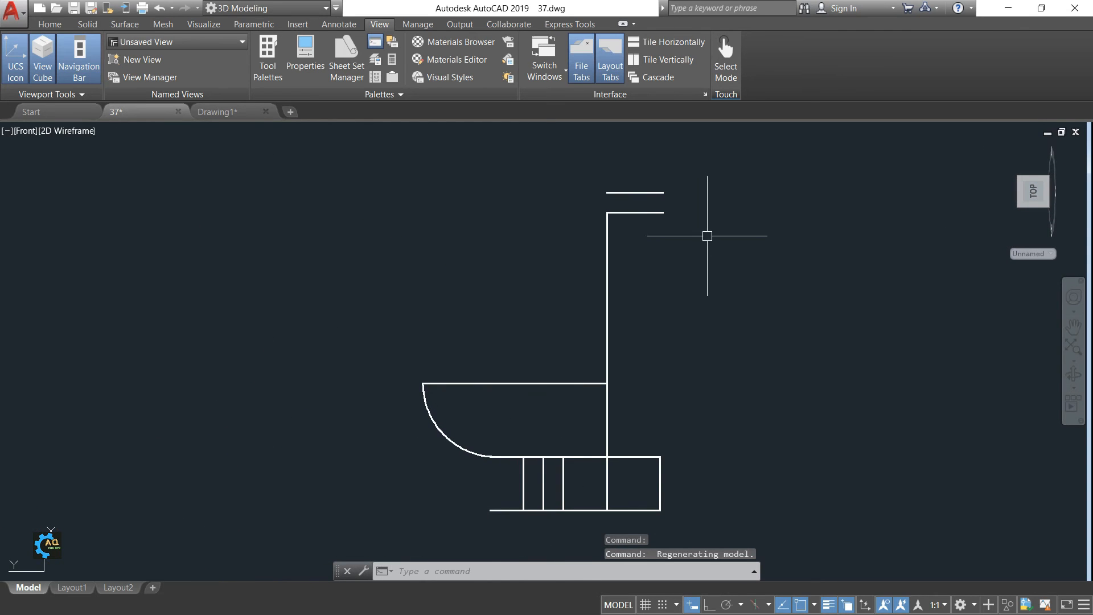
click(1077, 165)
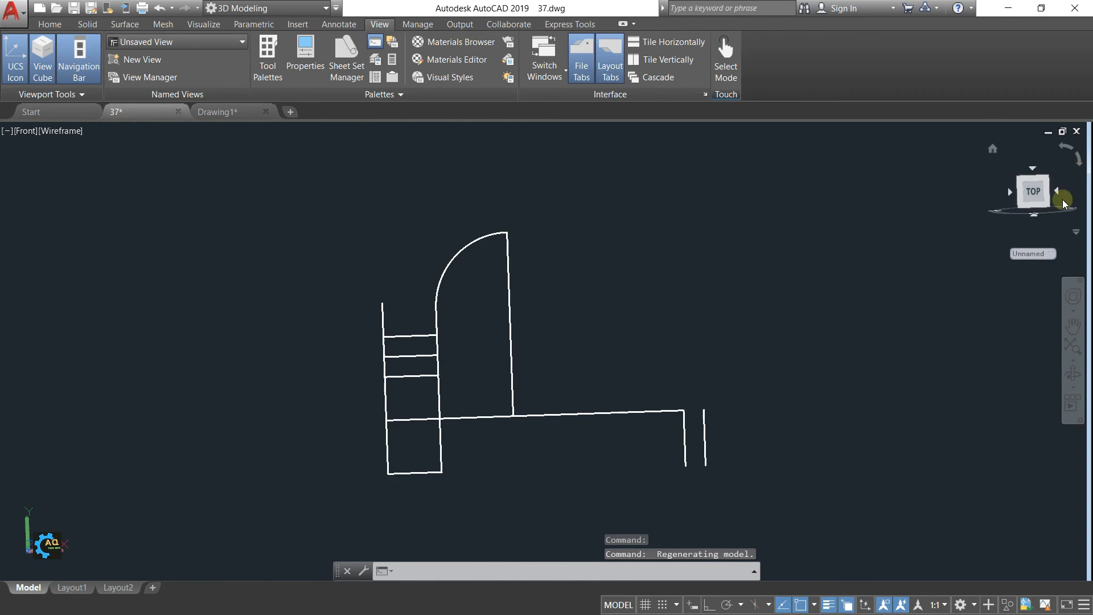
Set the UCS to Top and draw the base's lower line from the front block's bottom rear corner to the outer vertical line's lower end.
click(49, 24)
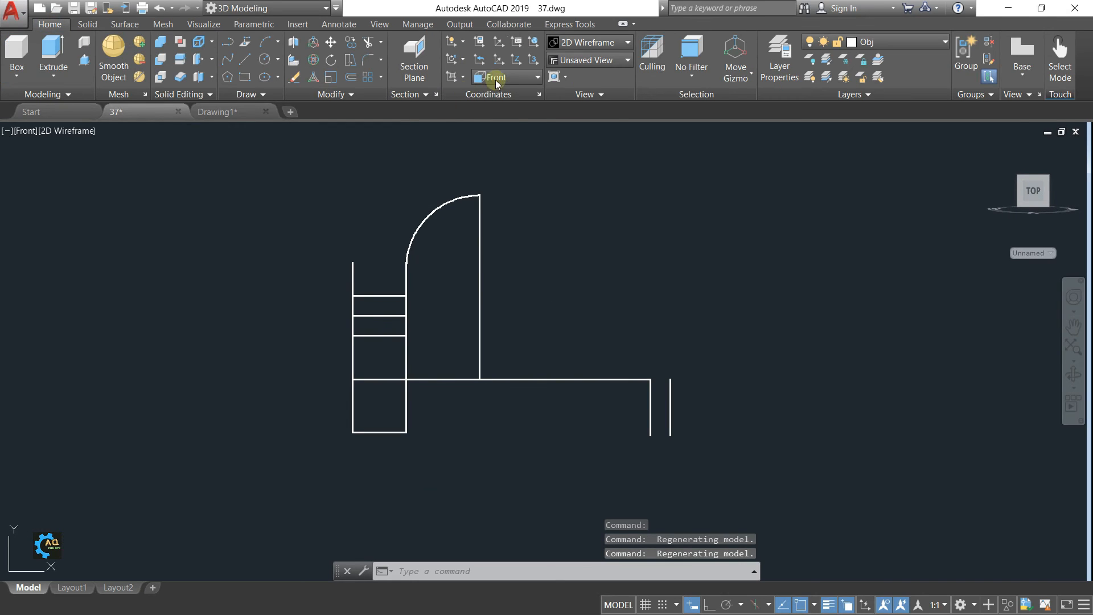
click(496, 78)
click(496, 112)
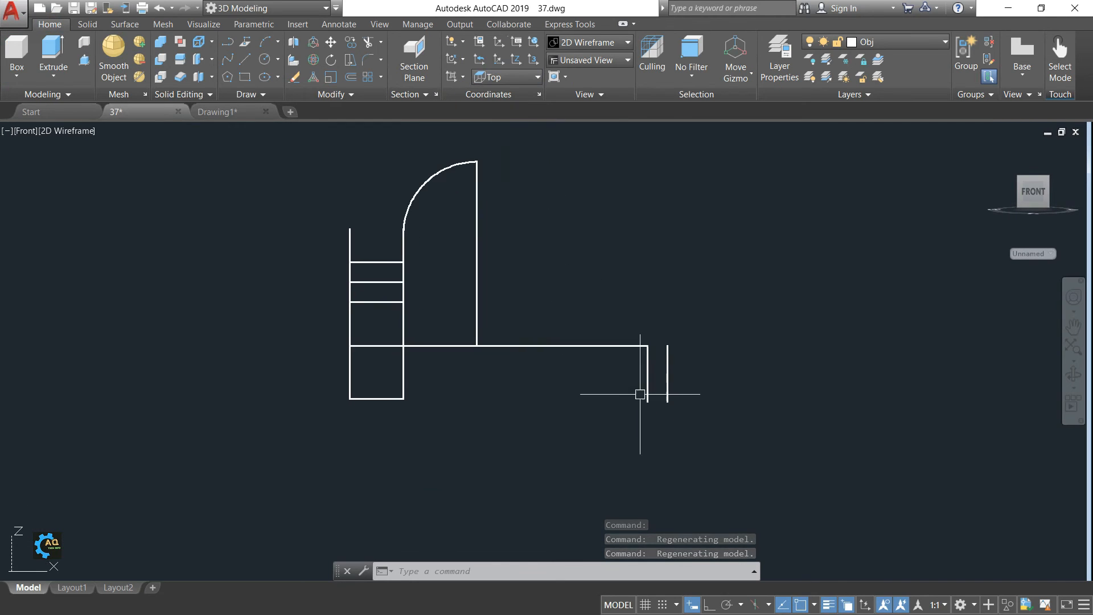
scroll(646, 402, up, 2)
text(l)
key(Return)
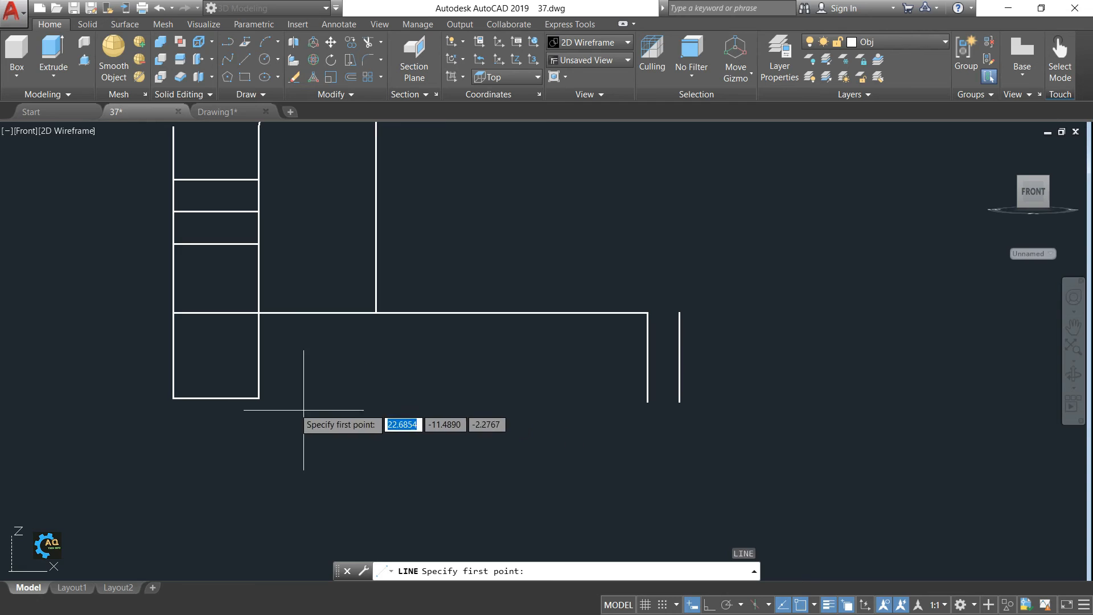
click(259, 398)
click(679, 402)
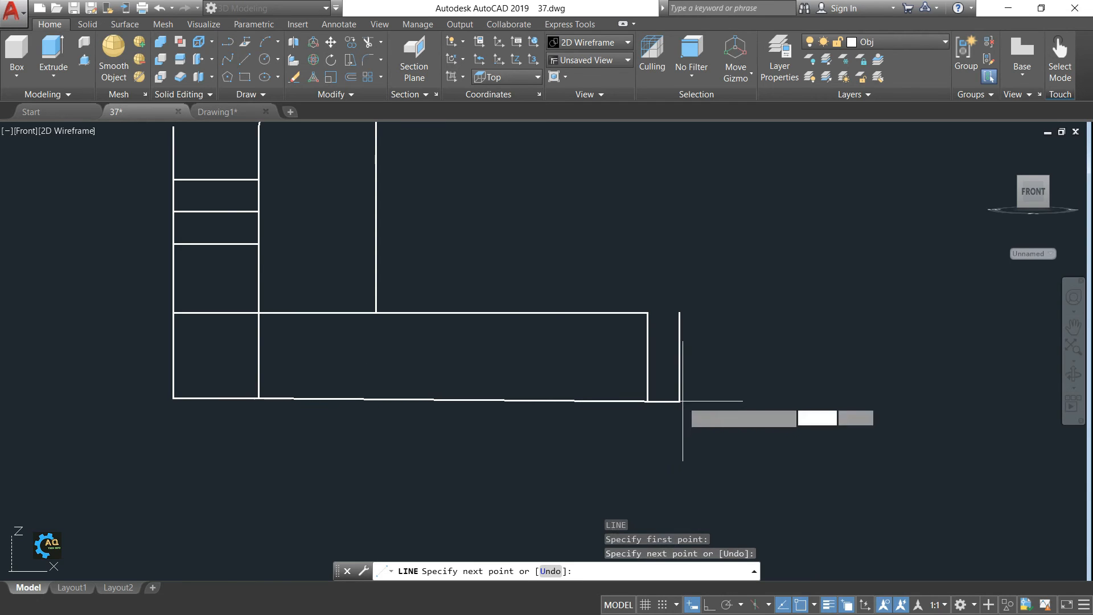
key(Escape)
Delete the inner offset vertical line near the rear end of the base.
click(647, 359)
mouse_move(796, 399)
middle_down()
mouse_move(750, 428)
mouse_move(699, 405)
middle_up()
key(Delete)
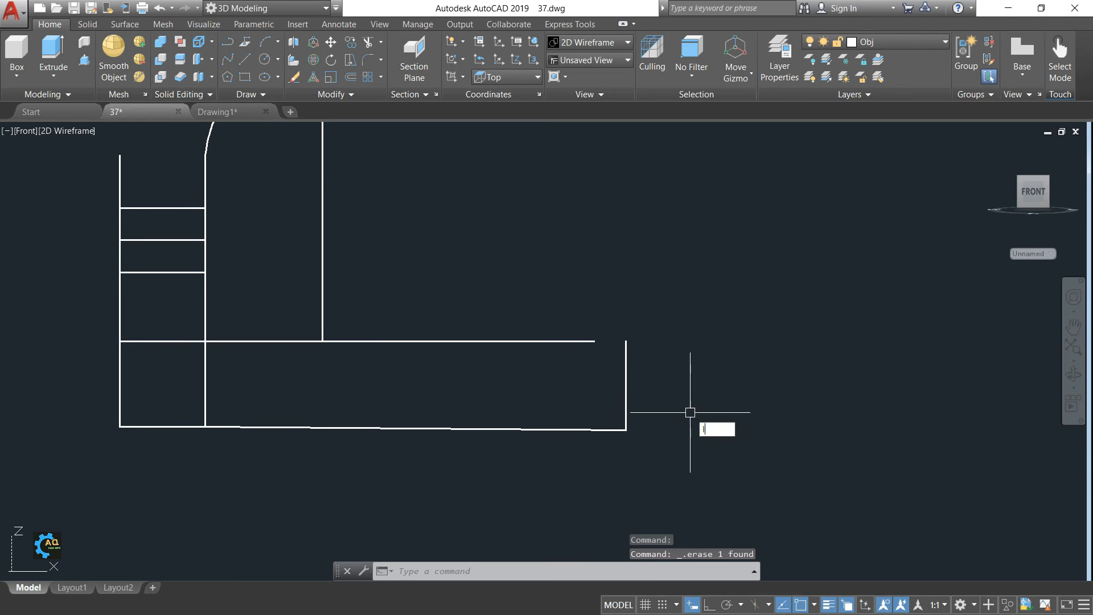
Draw a sloped line from the end of the base's upper line to a point about a third of the way down the outer vertical line.
key(Return)
click(595, 341)
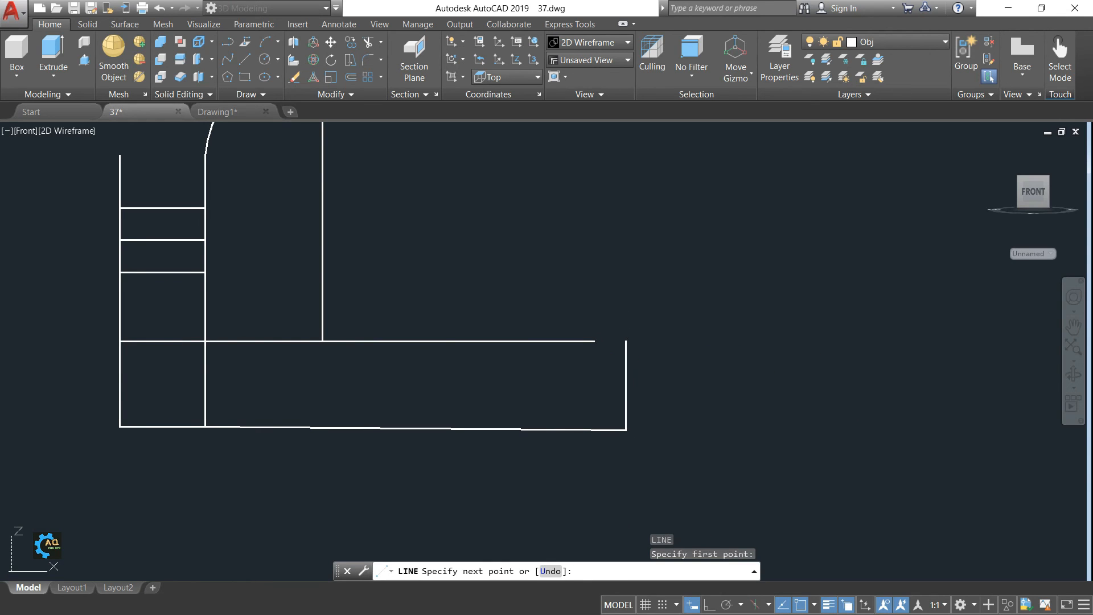
click(625, 370)
key(Escape)
key(Escape)
Try to trim the piece of the outer vertical line that projects above the sloped corner.
text(tr)
key(Return)
key(Return)
click(628, 348)
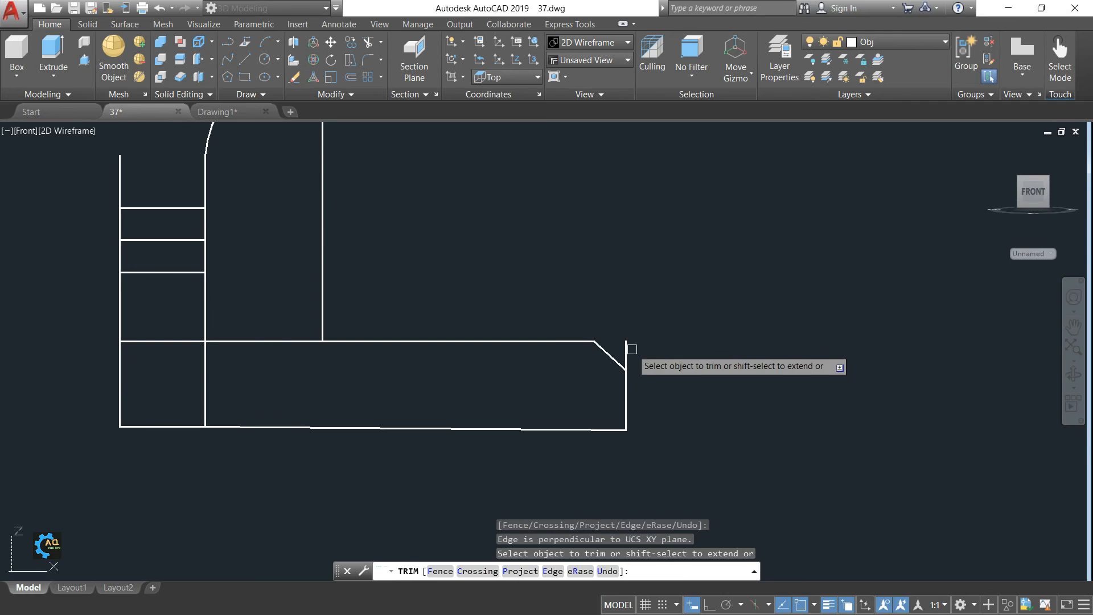
key(Escape)
key(Escape)
scroll(720, 379, down, 3)
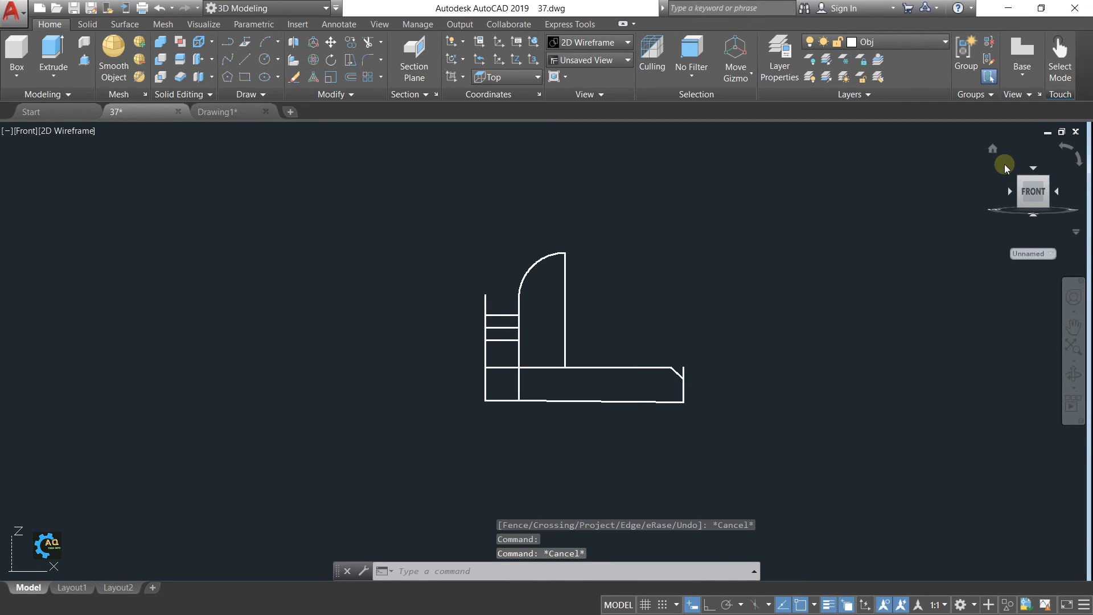
Turn off polar tracking and selection cycling.
key(F10)
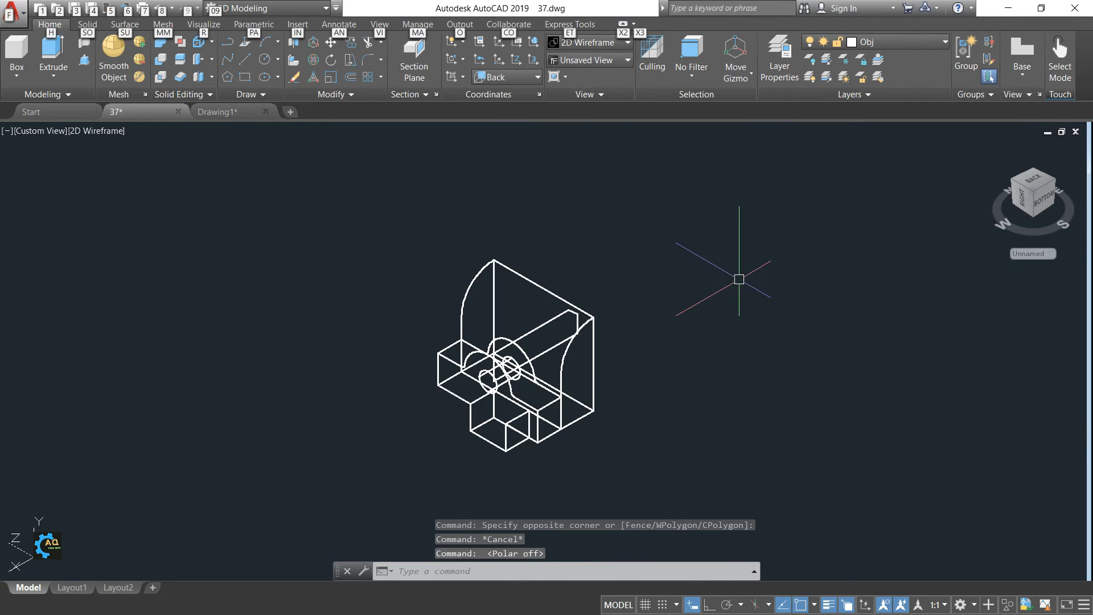
middle_drag(712, 290, 783, 276)
scroll(653, 328, up, 2)
click(642, 279)
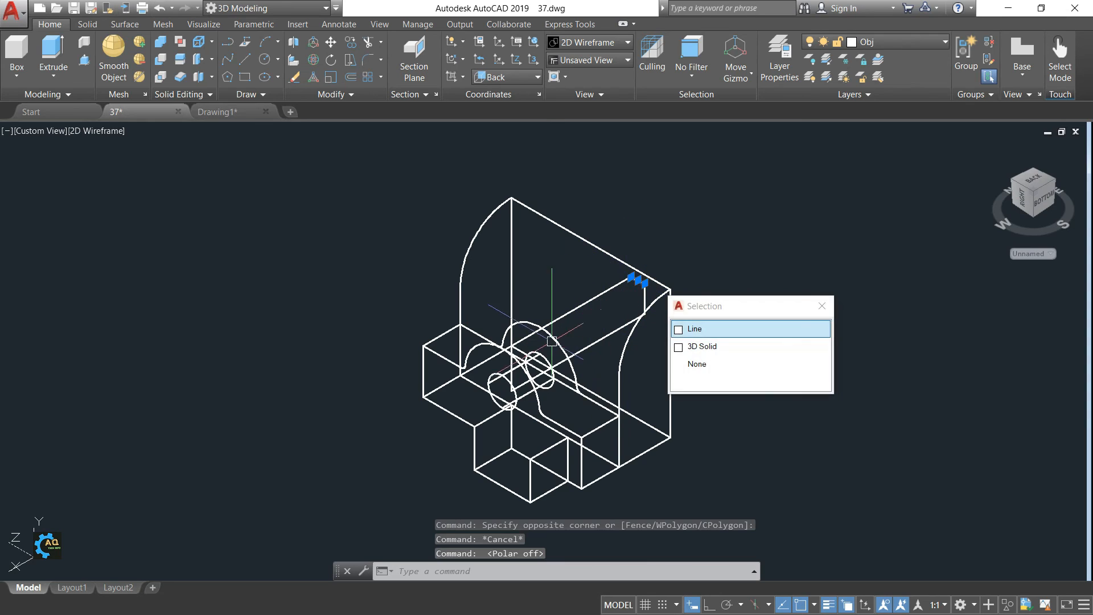
key(Escape)
click(848, 605)
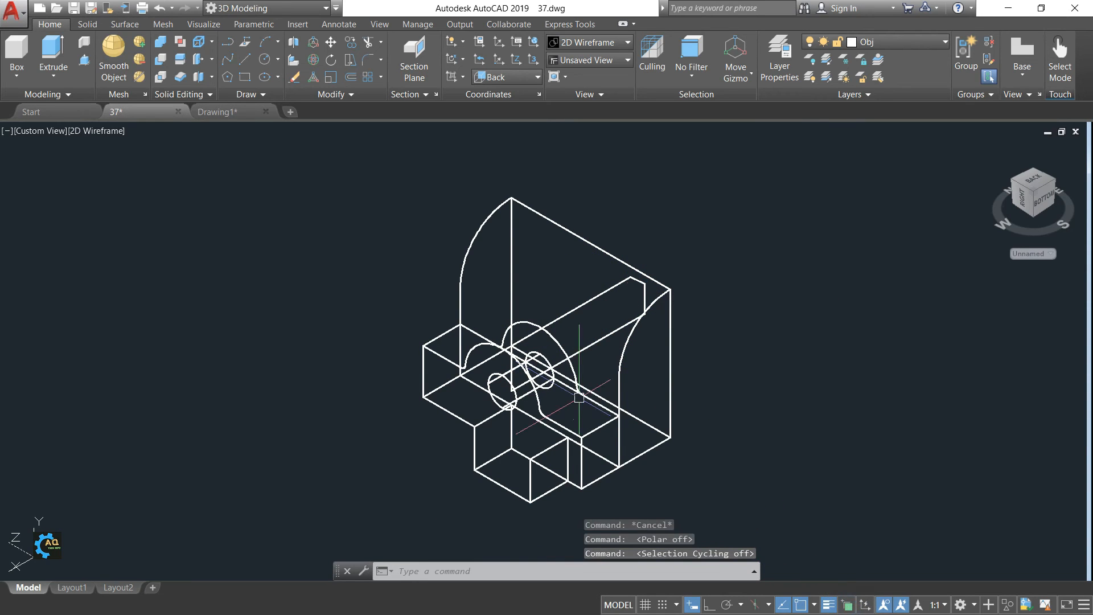
Hide the front block and tall rear portion solids, keeping the base extension profile displayed.
click(455, 310)
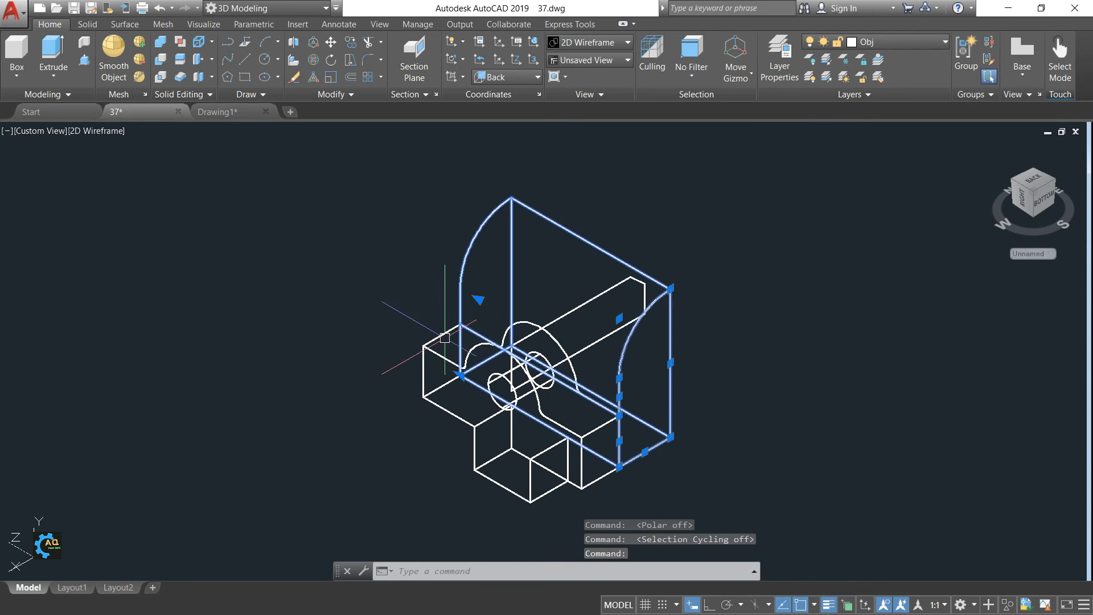
click(439, 349)
right_click(440, 352)
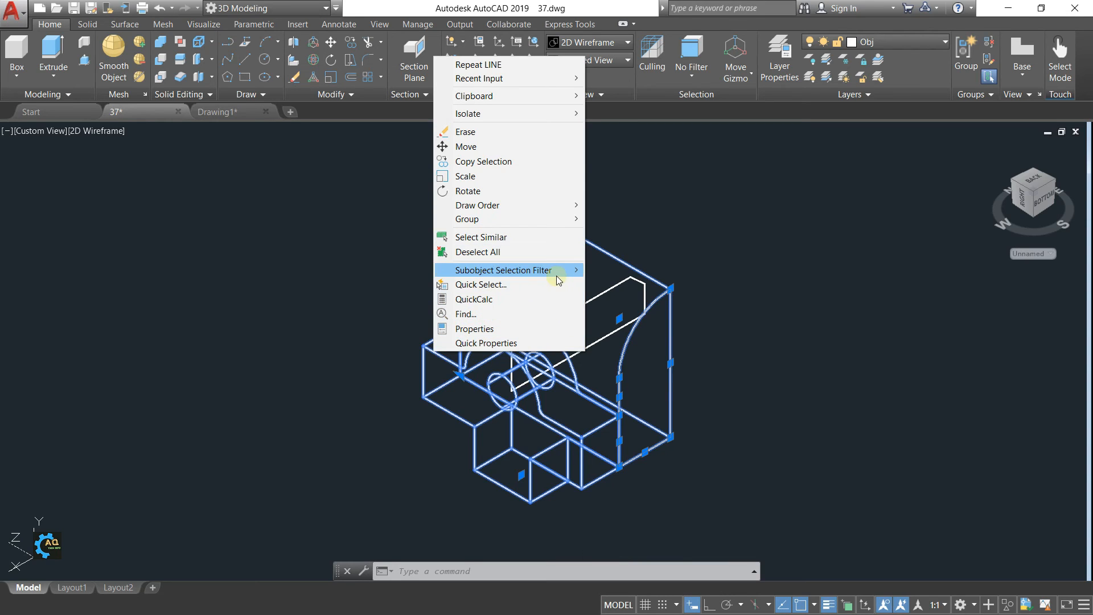
mouse_move(576, 277)
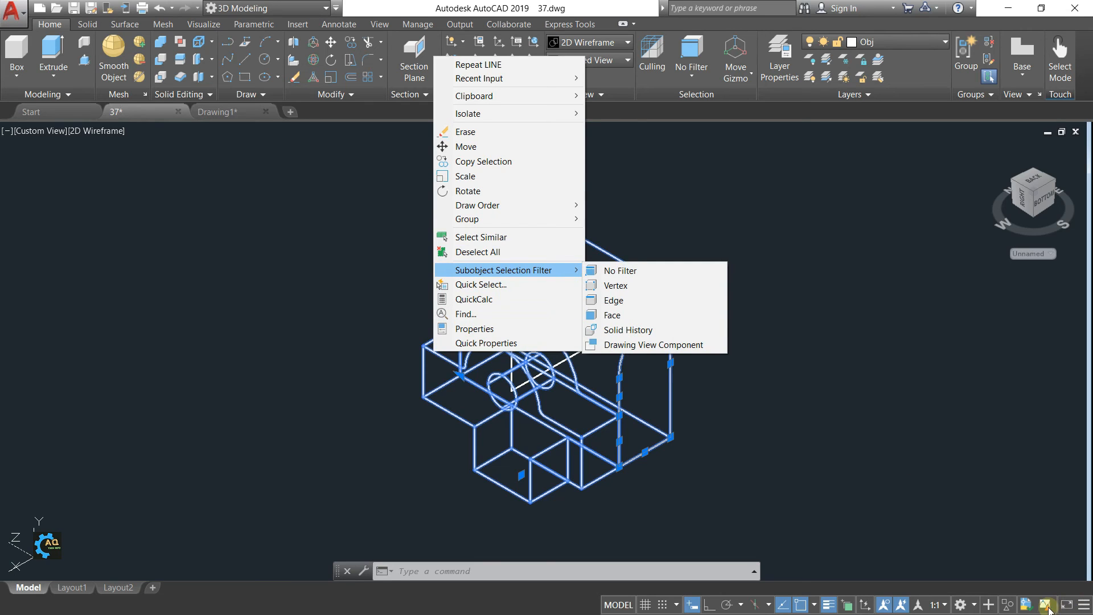
key(Escape)
click(1006, 607)
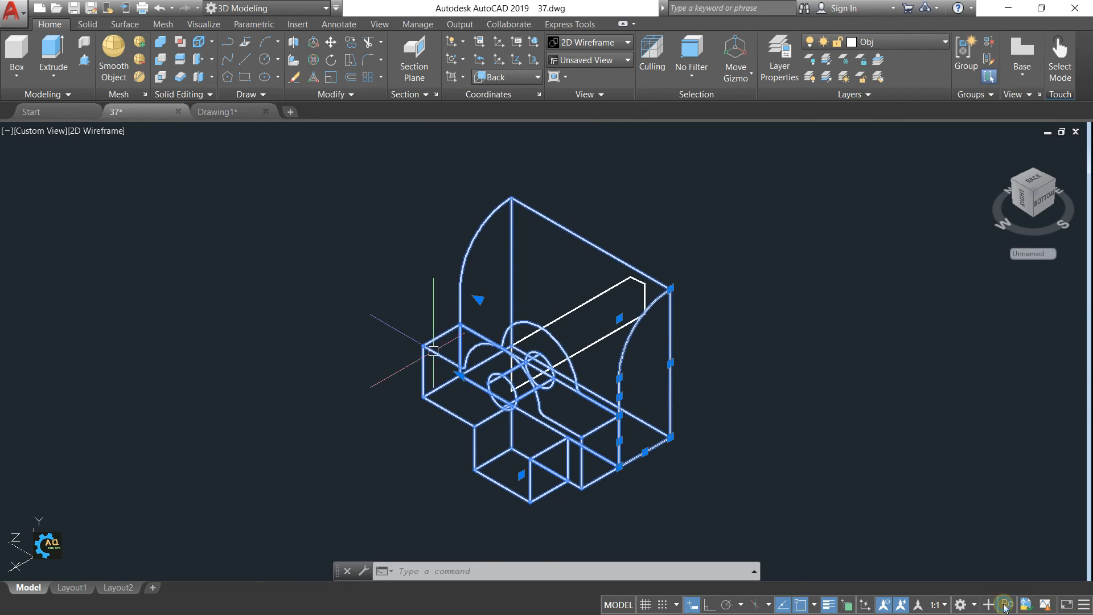
click(1008, 607)
click(967, 593)
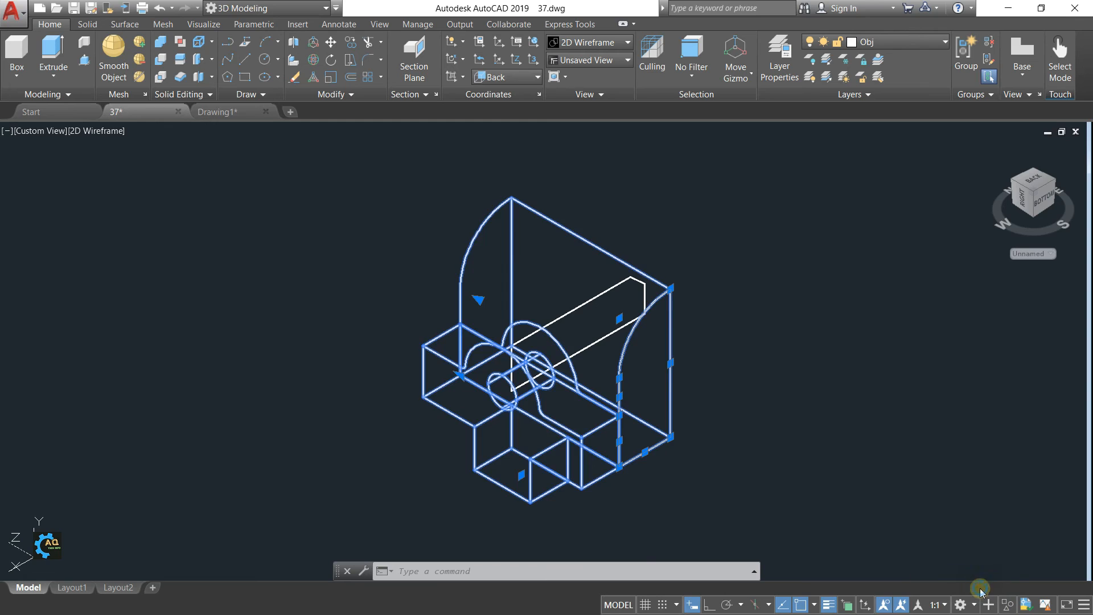
Delete the leftover circle beside the profile and join the base extension's lines into one polyline.
click(500, 399)
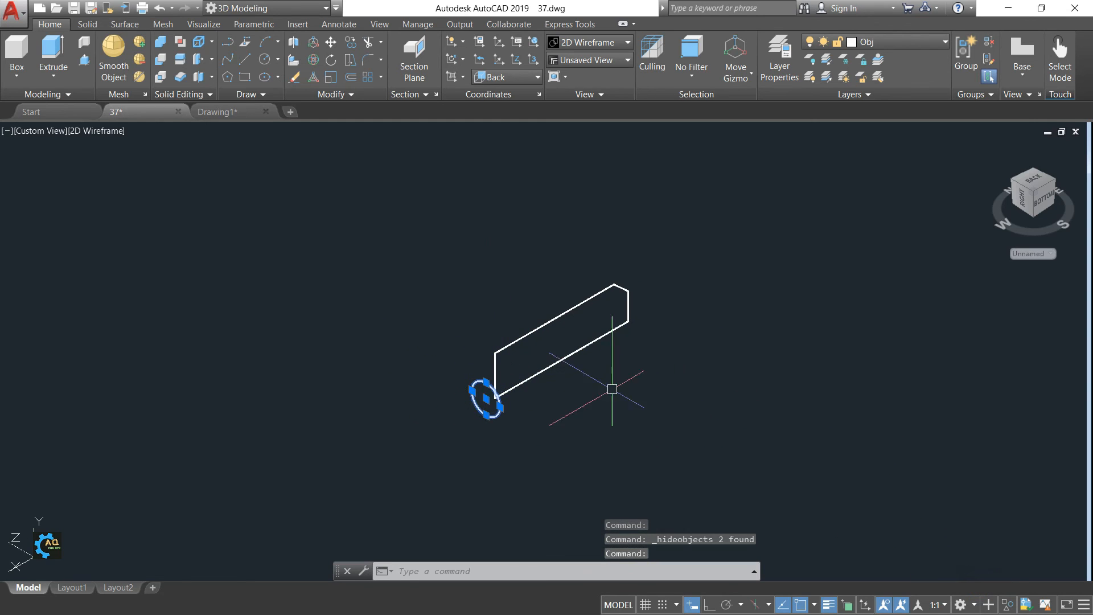
key(Delete)
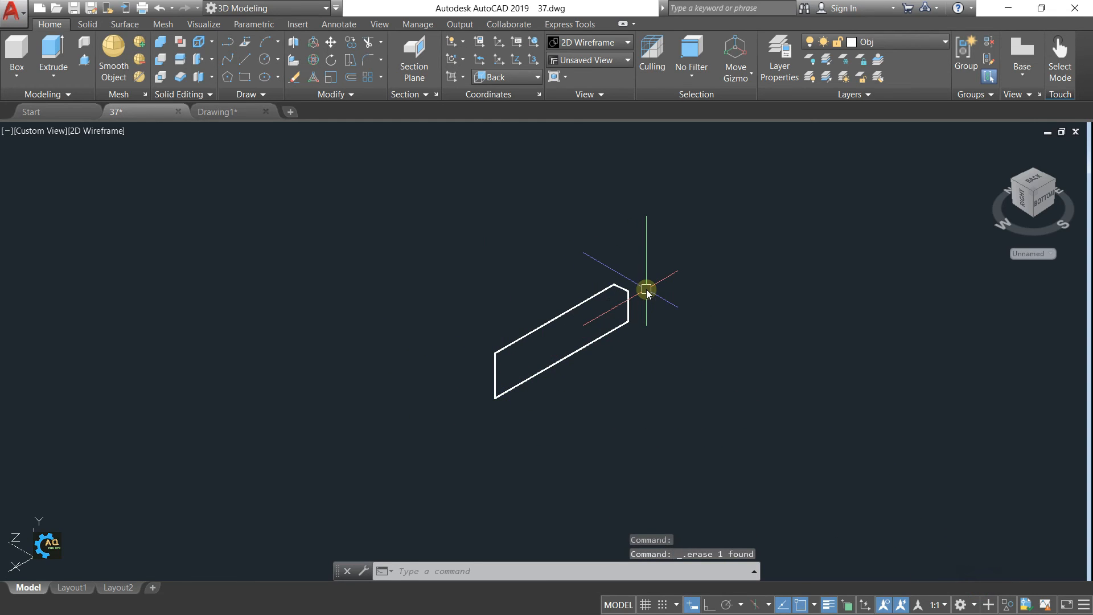
key(Return)
click(688, 261)
click(605, 308)
key(Return)
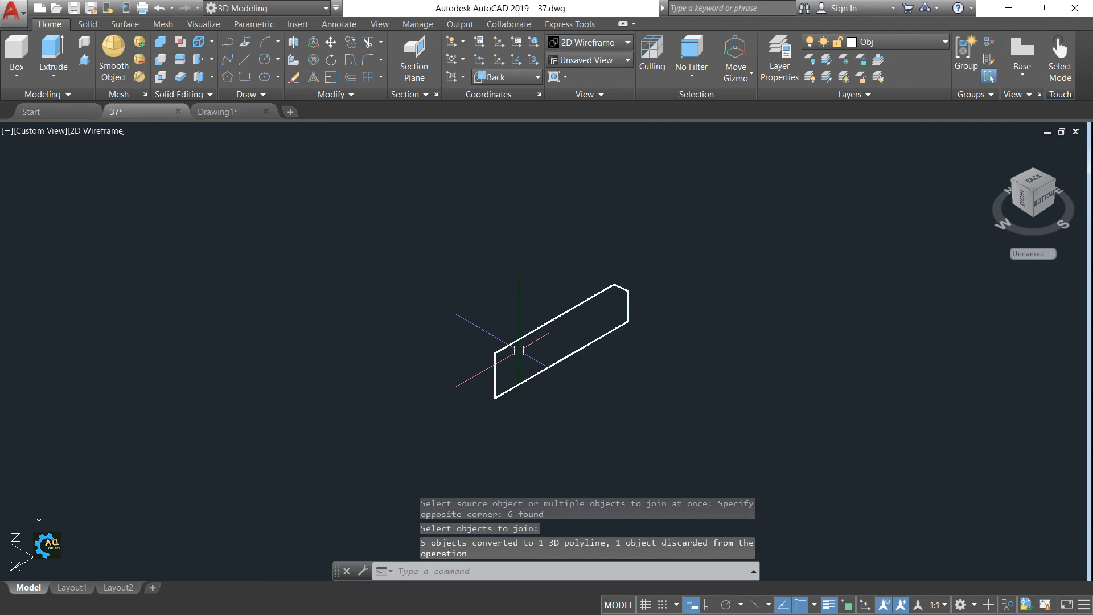
Check the width in the Drawing1 reference image and extrude the chamfered base profile in 37.dwg by 68.
click(218, 111)
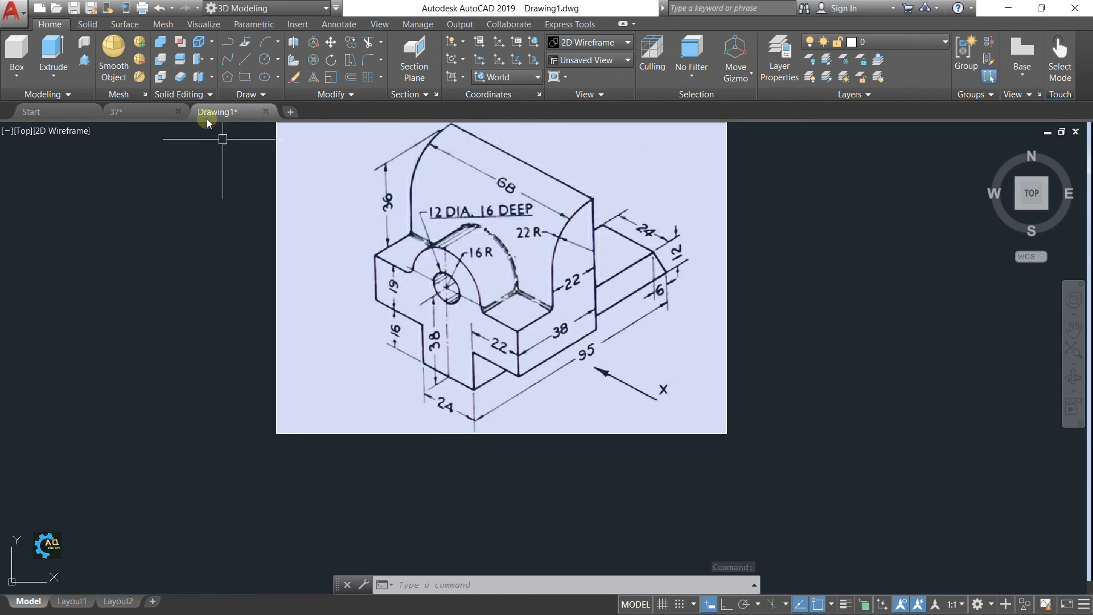
click(145, 111)
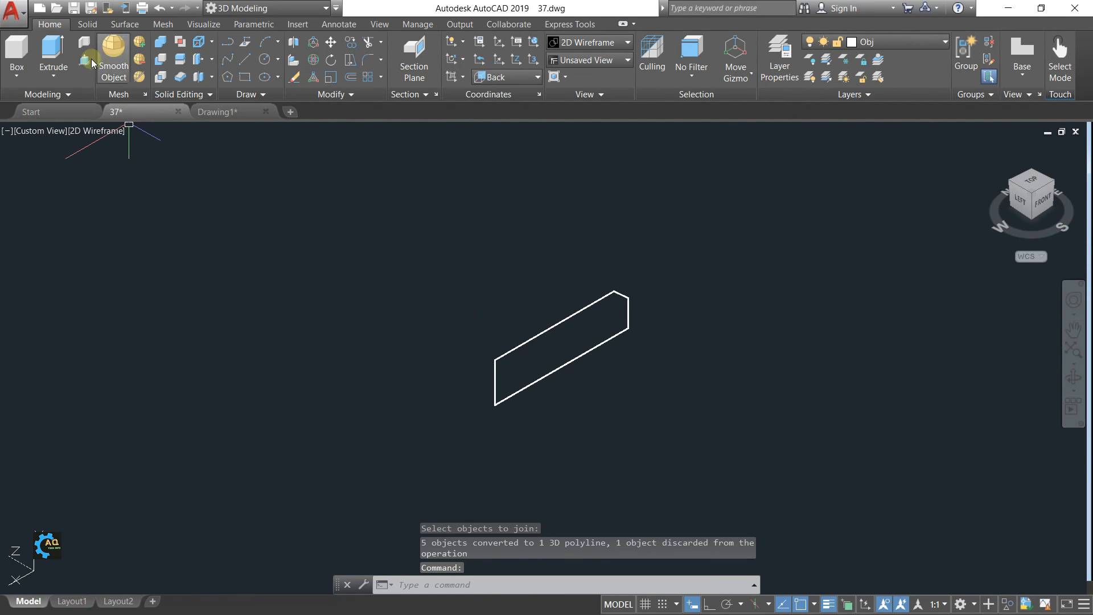
click(53, 51)
click(544, 335)
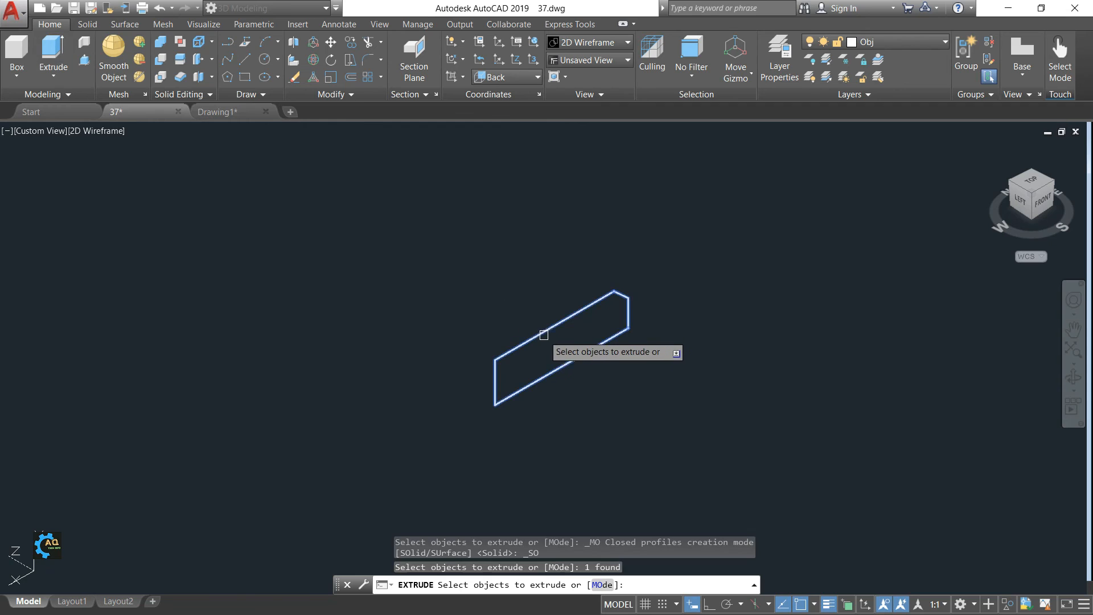
key(Return)
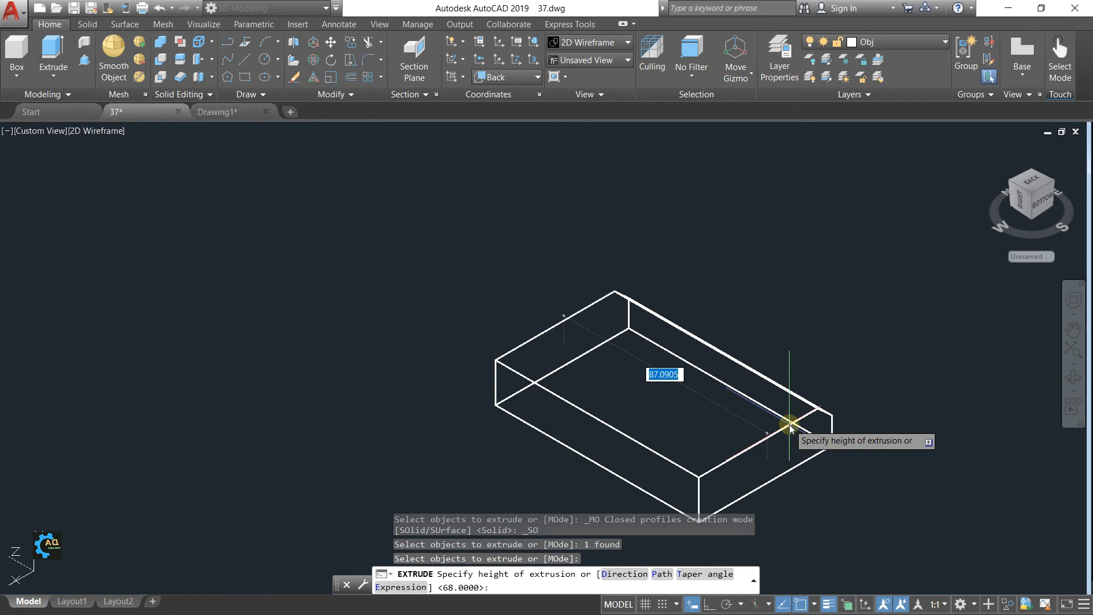
text(68)
key(Return)
key(Escape)
scroll(712, 390, up, 2)
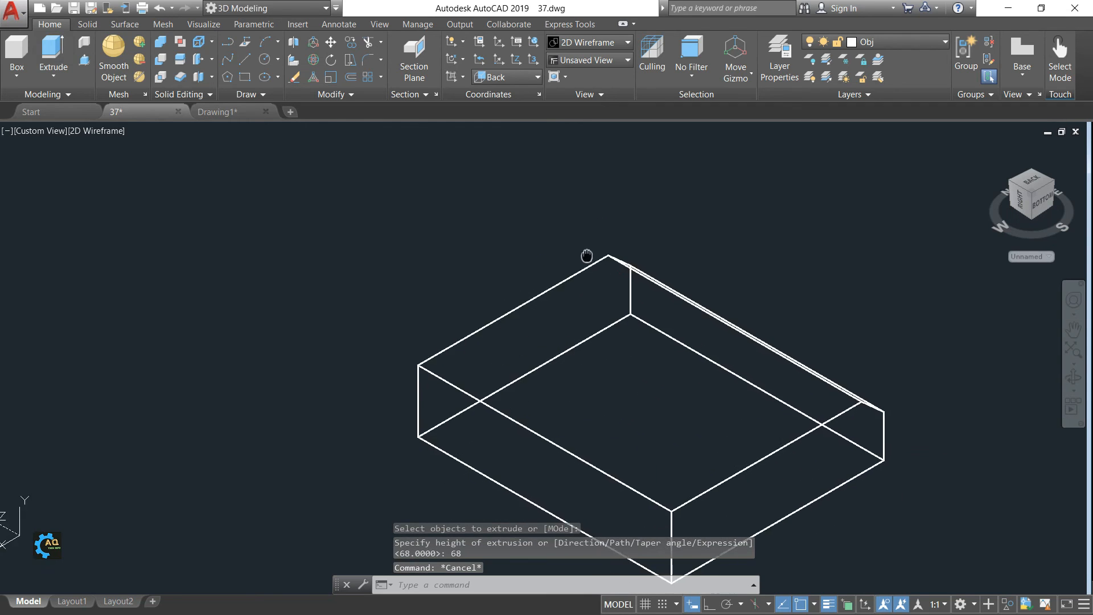
End object isolation to bring back the hidden front block and tall rear portion.
click(1012, 603)
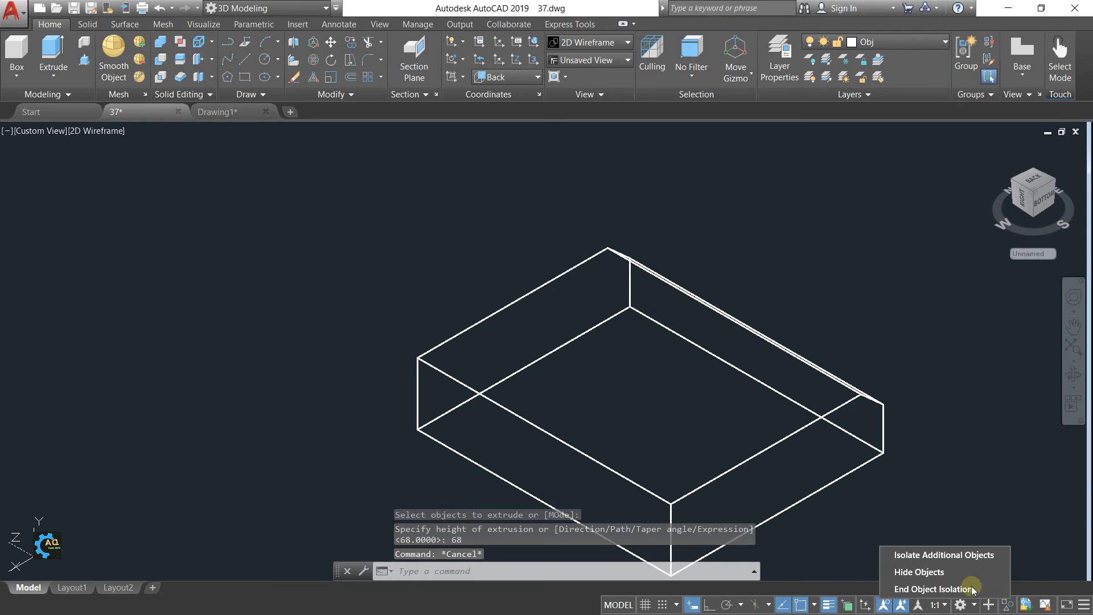
click(922, 559)
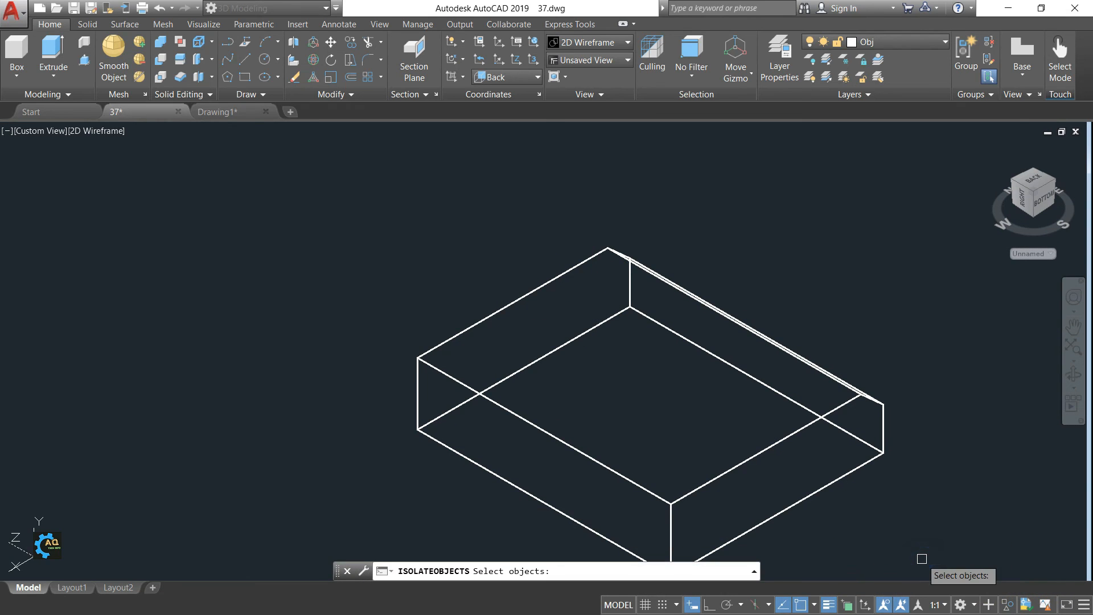
key(Escape)
click(1003, 604)
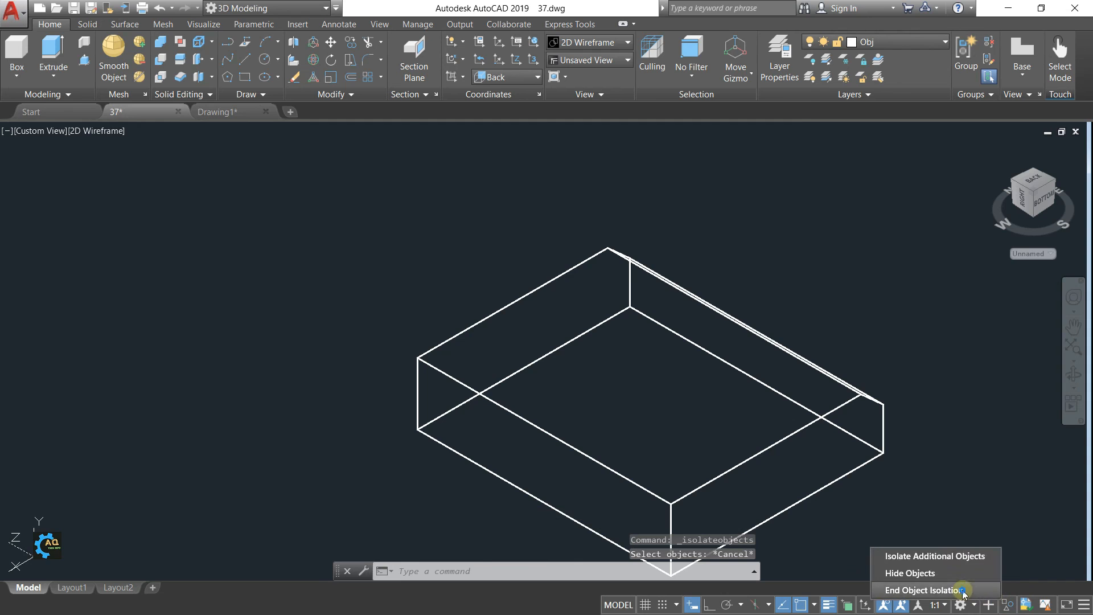
click(962, 591)
scroll(805, 342, down, 4)
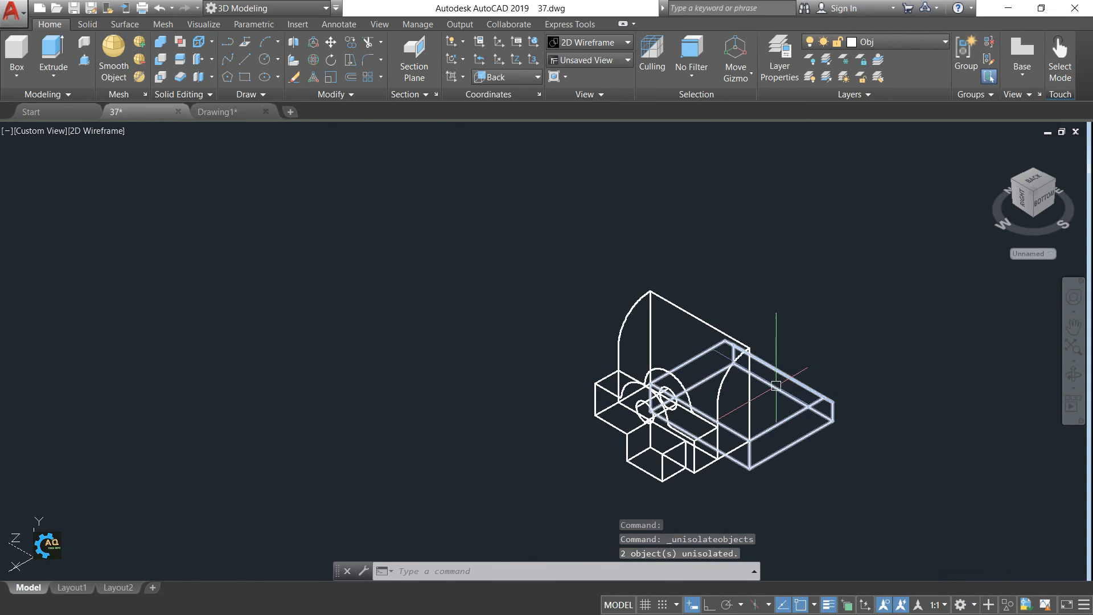
Apply the Shades of Gray visual style and compare the model with the reference image in Drawing1.
click(610, 42)
click(533, 121)
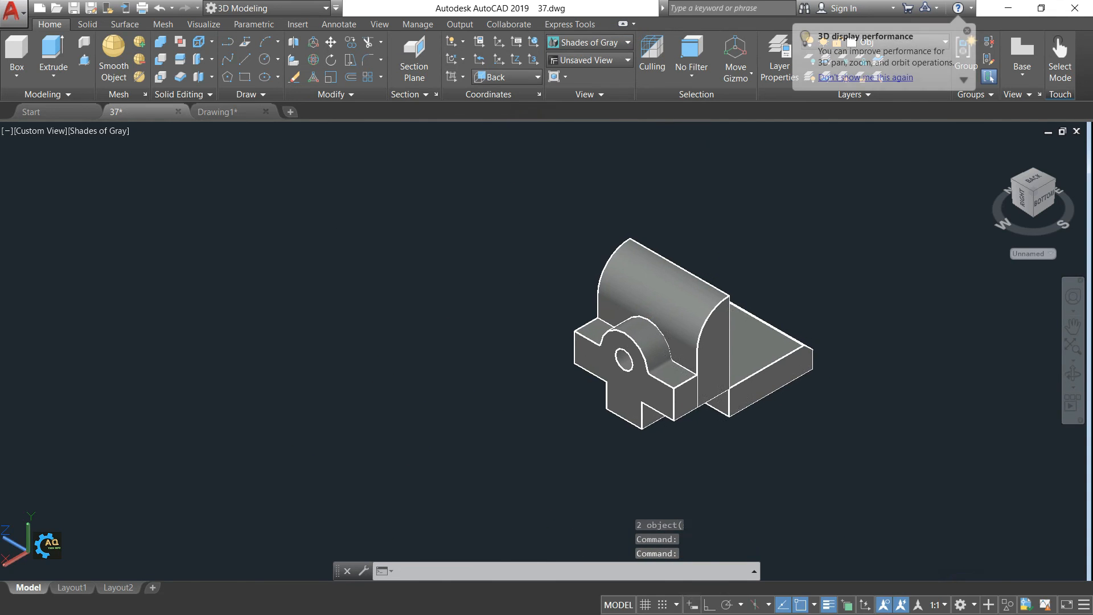
scroll(752, 335, up, 2)
click(215, 111)
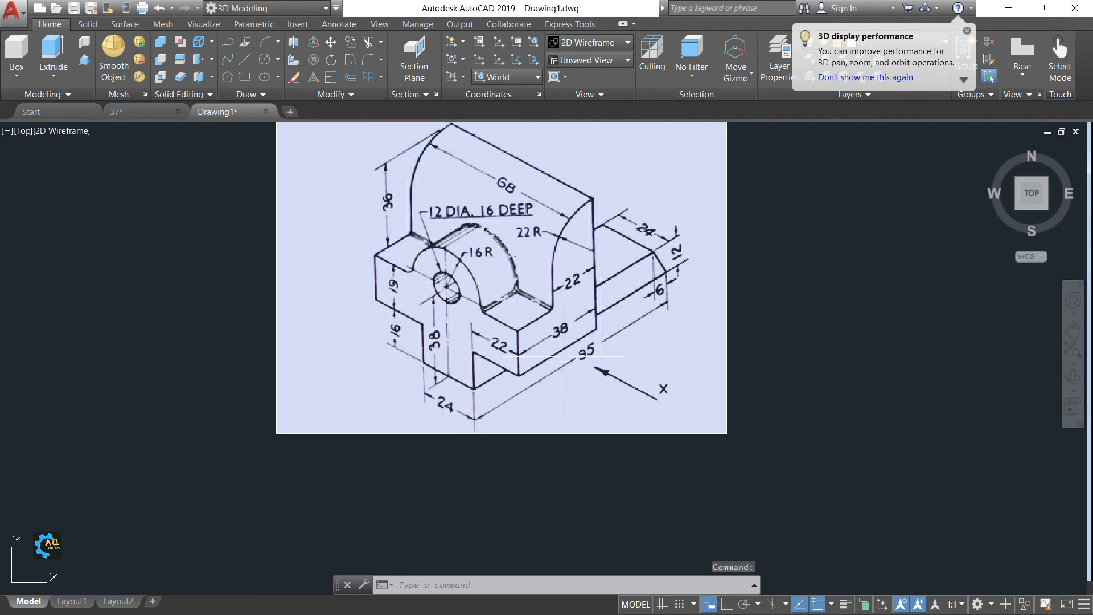
click(139, 112)
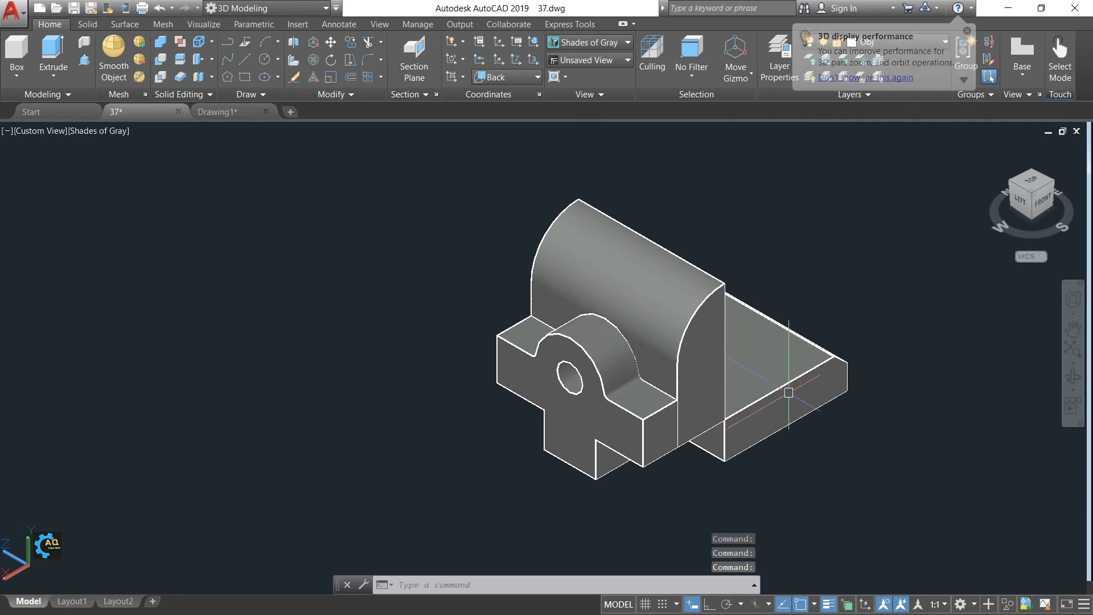
Extrude the bottom face of the tall rear portion down to the base extension's lower corner with a taper angle of 0.
click(810, 403)
shift+middle_drag(810, 402, 790, 386)
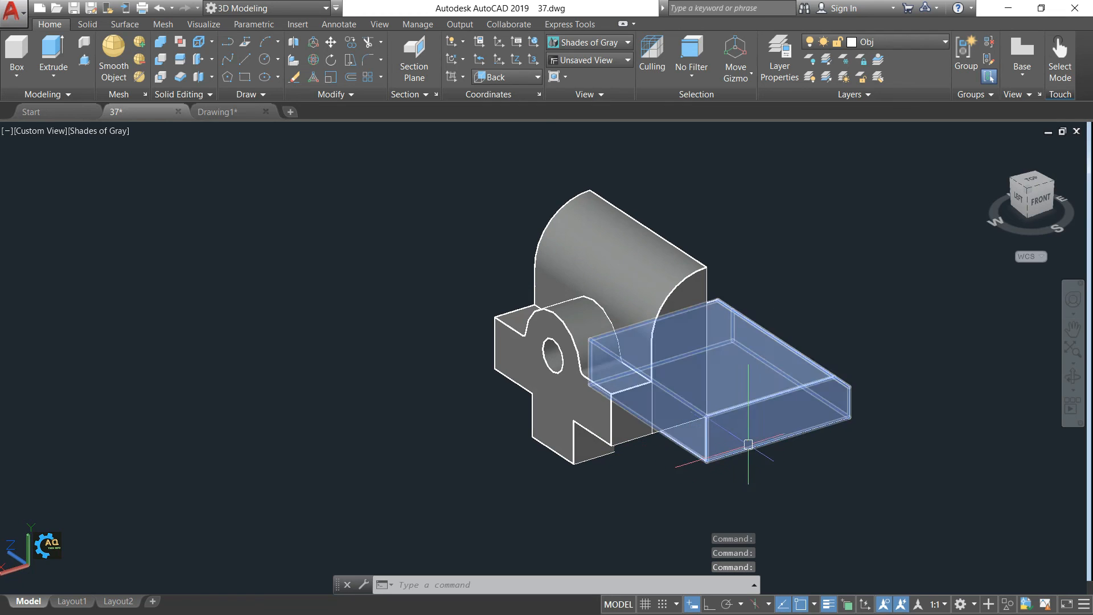
shift+middle_drag(688, 438, 811, 324)
click(602, 395)
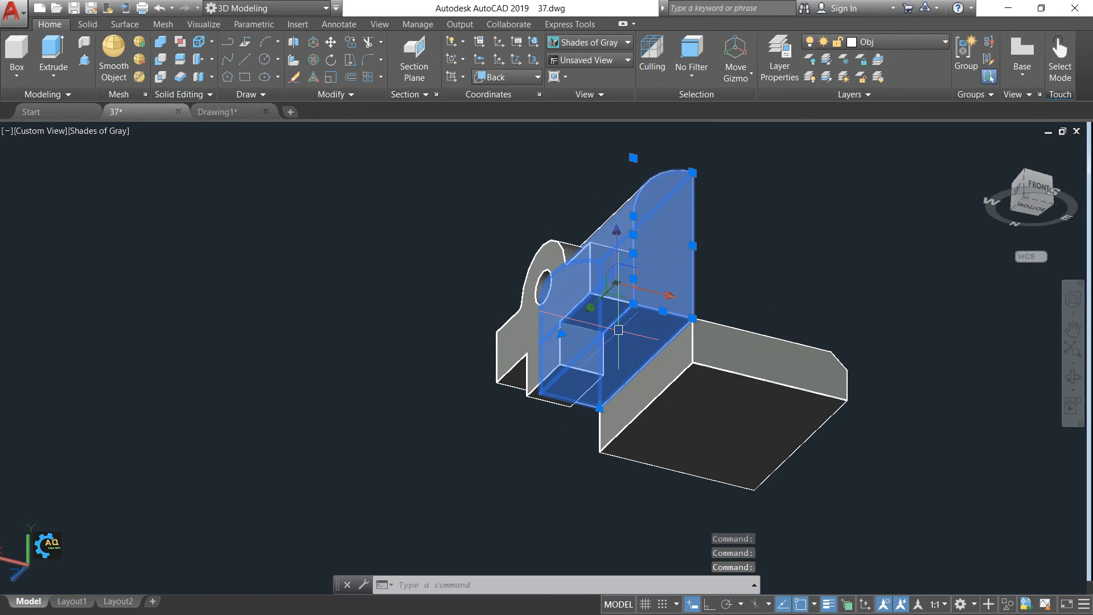
scroll(629, 354, up, 3)
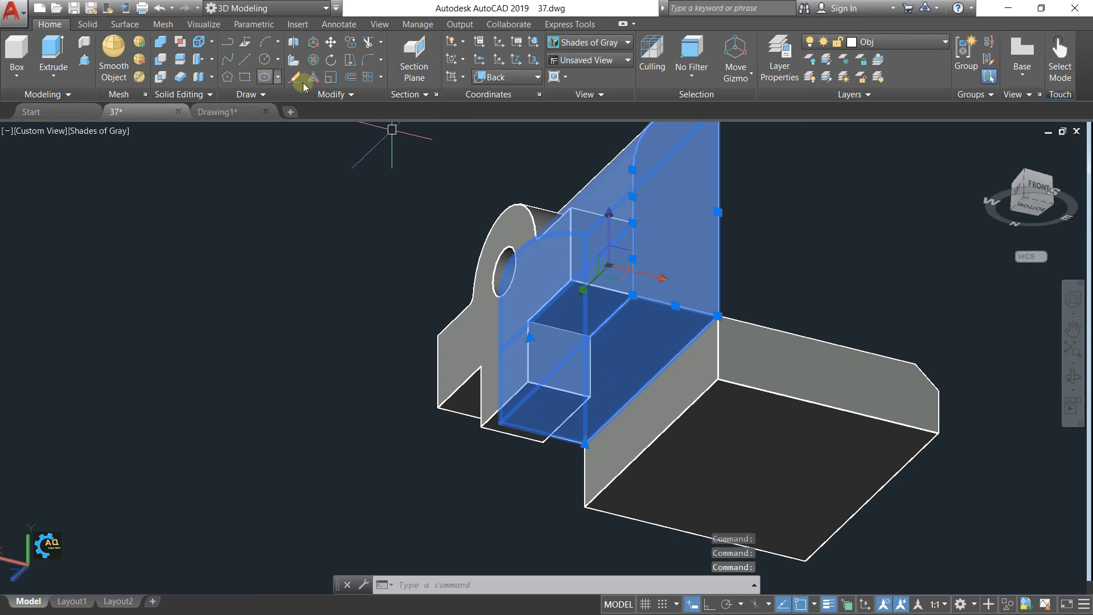
click(212, 43)
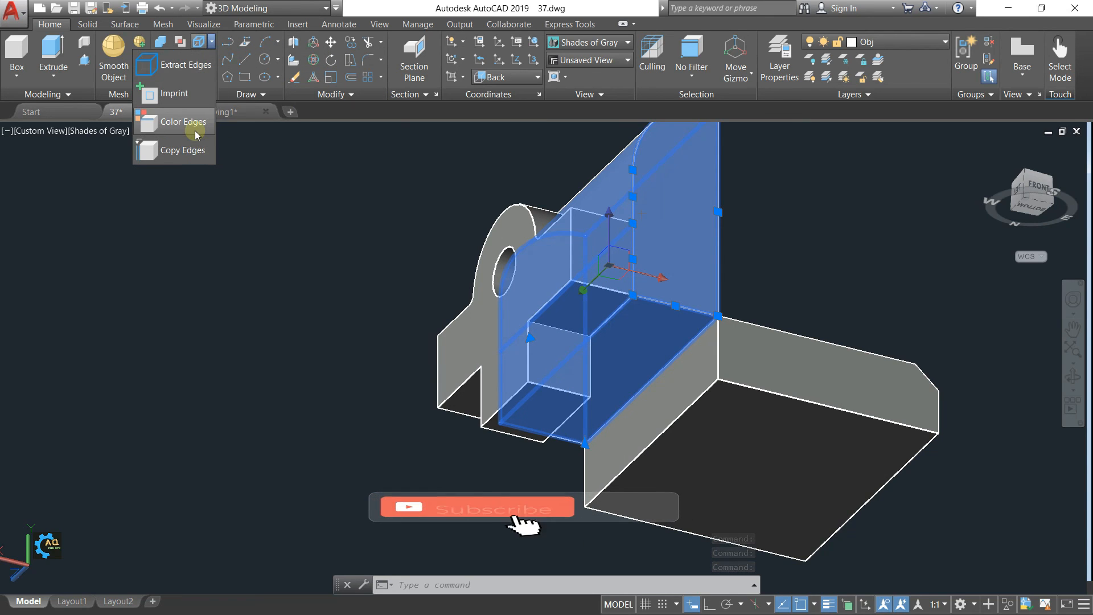
click(212, 45)
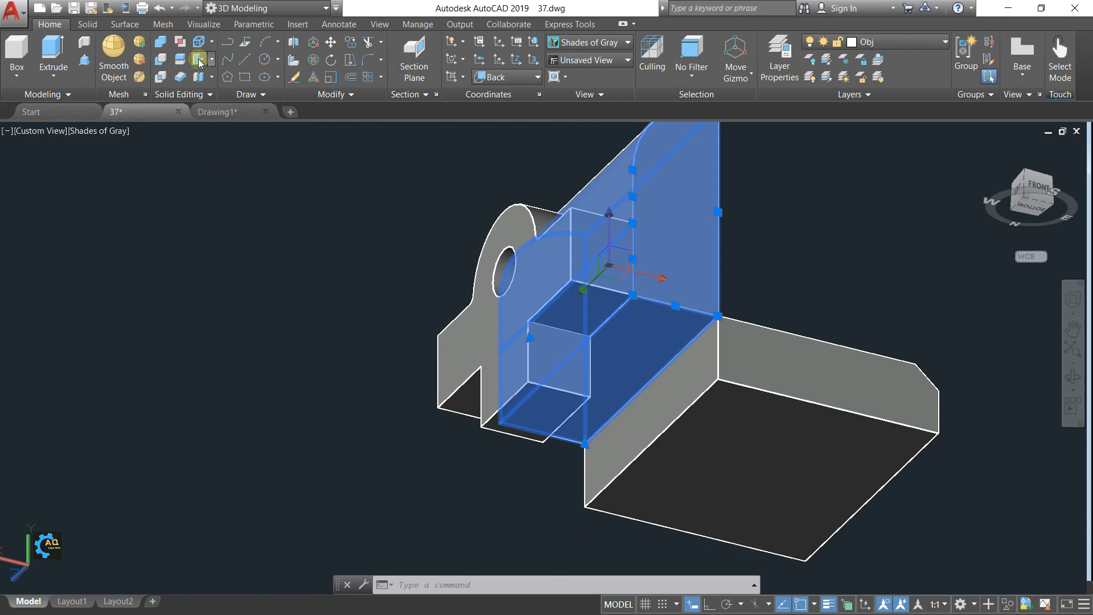
click(212, 59)
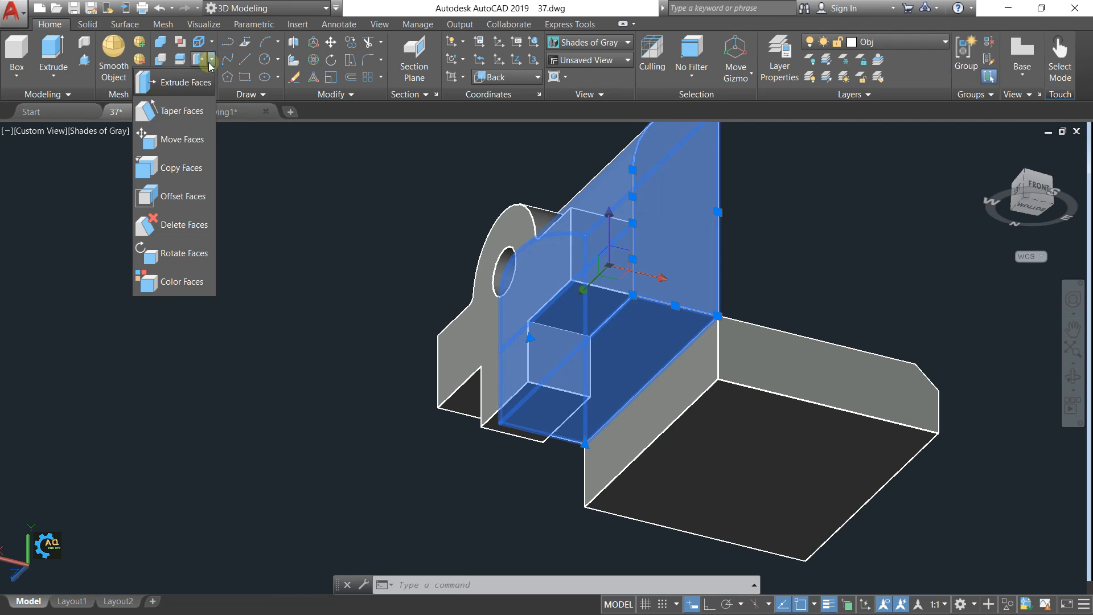
click(182, 82)
click(634, 333)
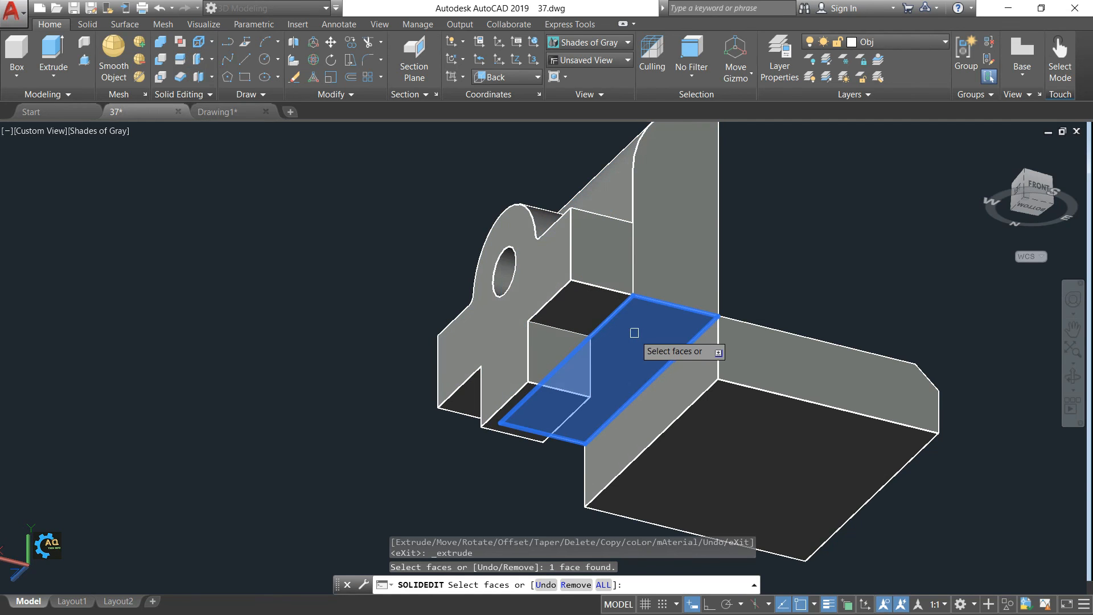
key(Return)
click(717, 317)
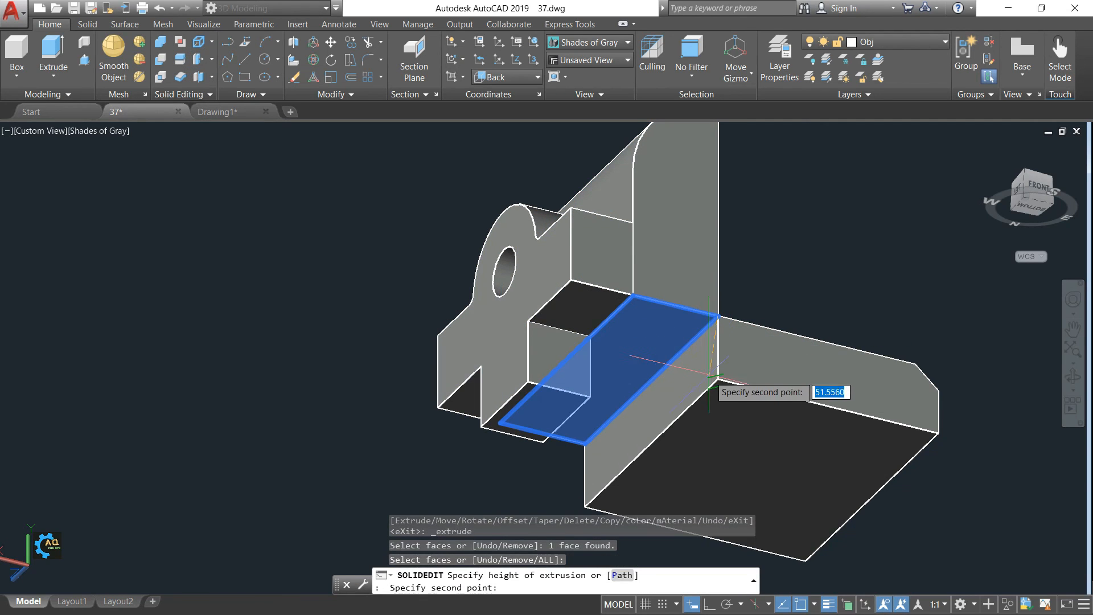
click(713, 380)
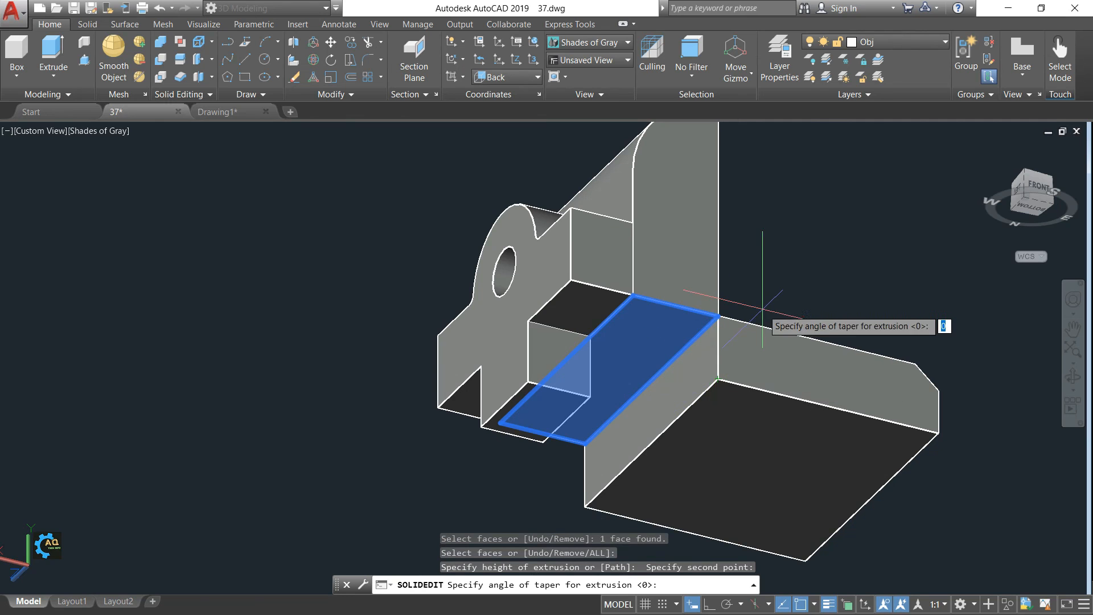
key(Return)
key(Return)
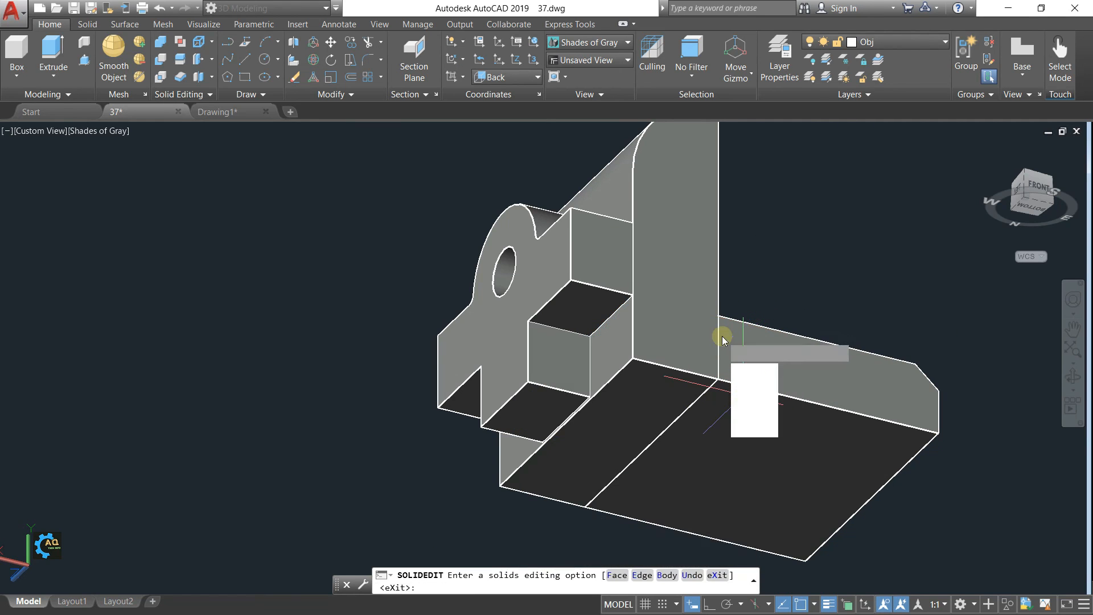
key(Escape)
scroll(727, 331, down, 4)
shift+middle_drag(808, 286, 842, 424)
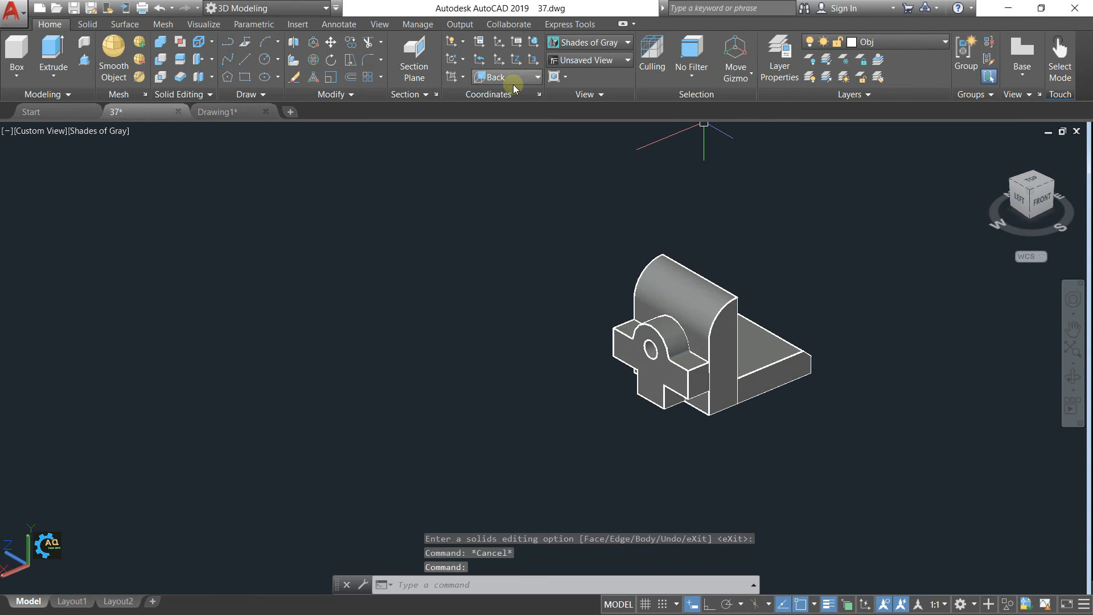
middle_drag(594, 140, 553, 168)
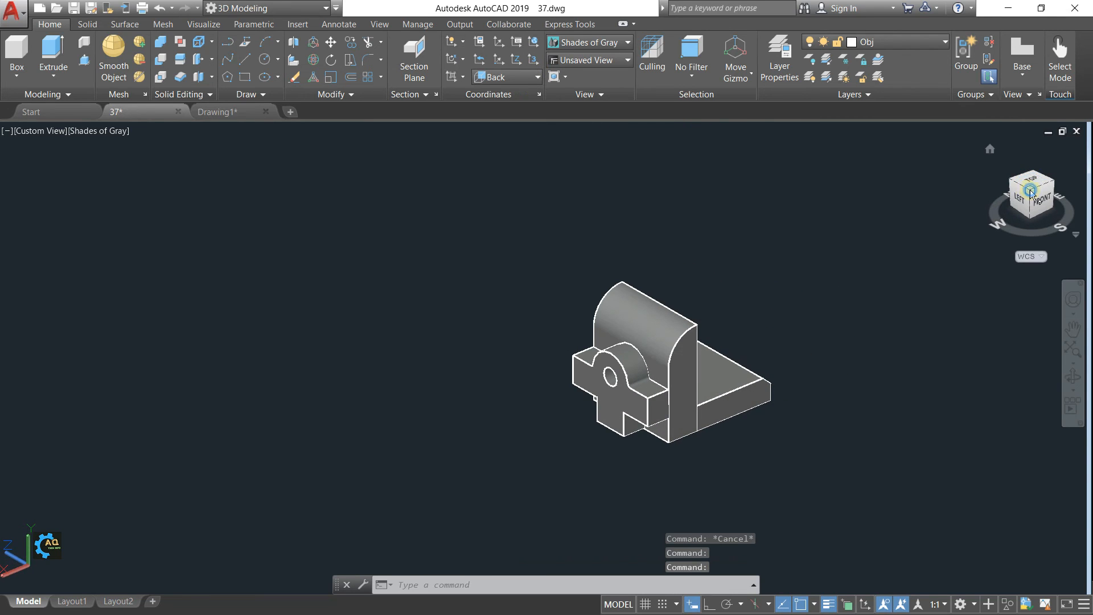
Set the SW Isometric view and union the tall rear portion, front block and chamfered base extension into one solid.
click(1030, 193)
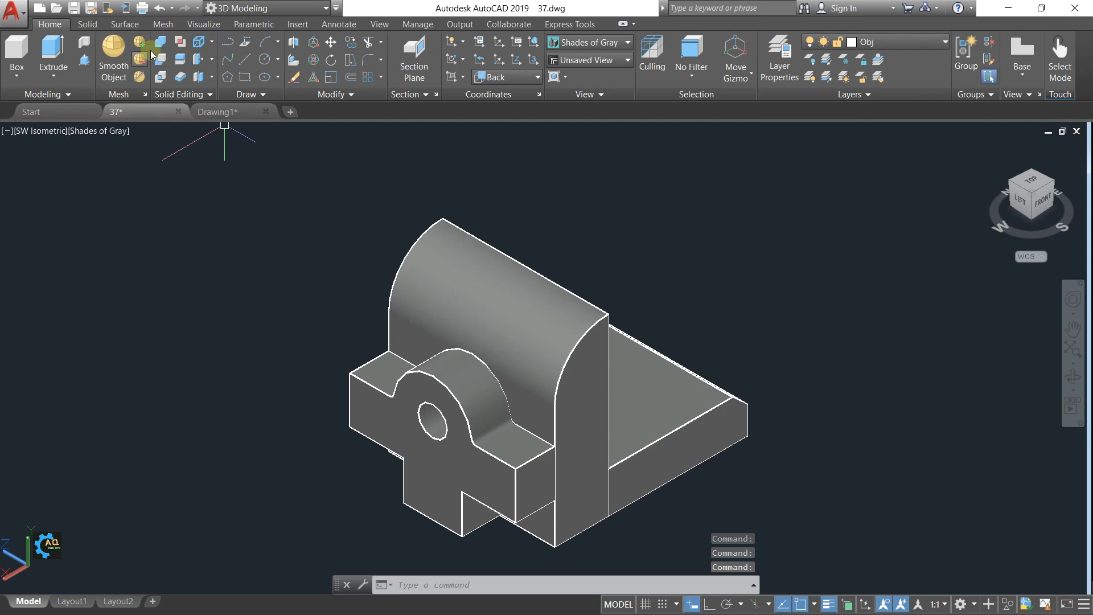
click(512, 353)
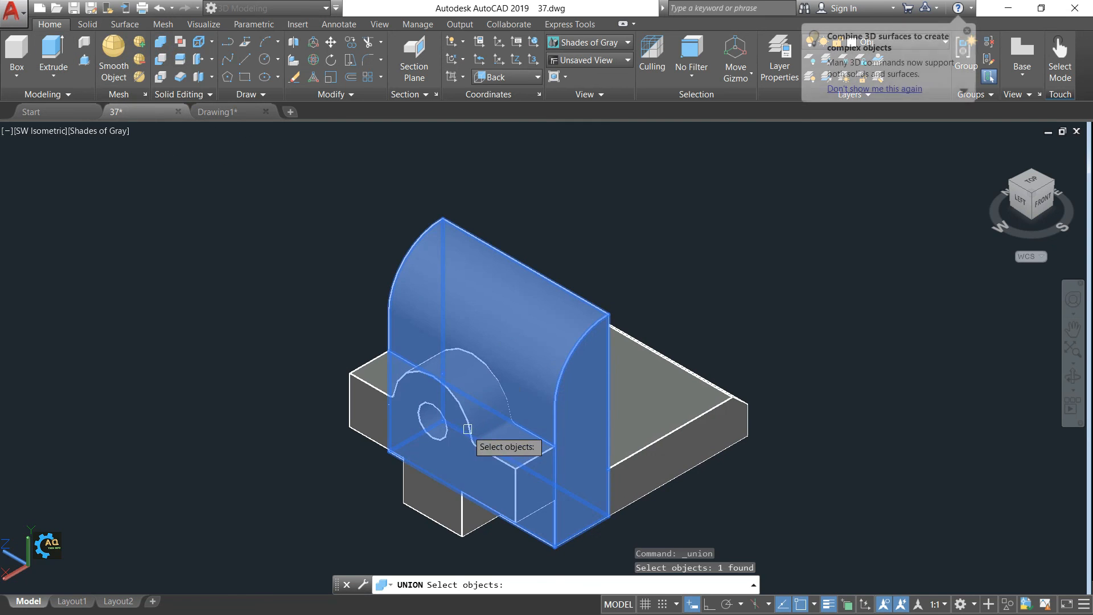
click(450, 483)
click(660, 447)
key(Return)
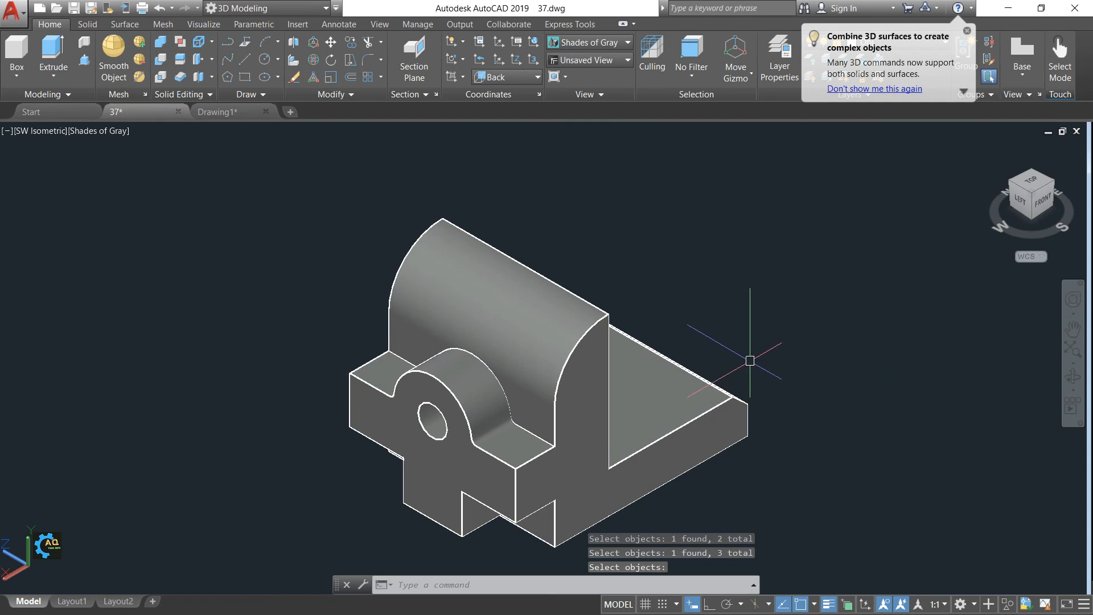
key(Return)
Compare the joined bracket in 37.dwg with the dimensioned reference image in Drawing1, checking its overall shape.
scroll(642, 353, down, 4)
scroll(670, 354, up, 3)
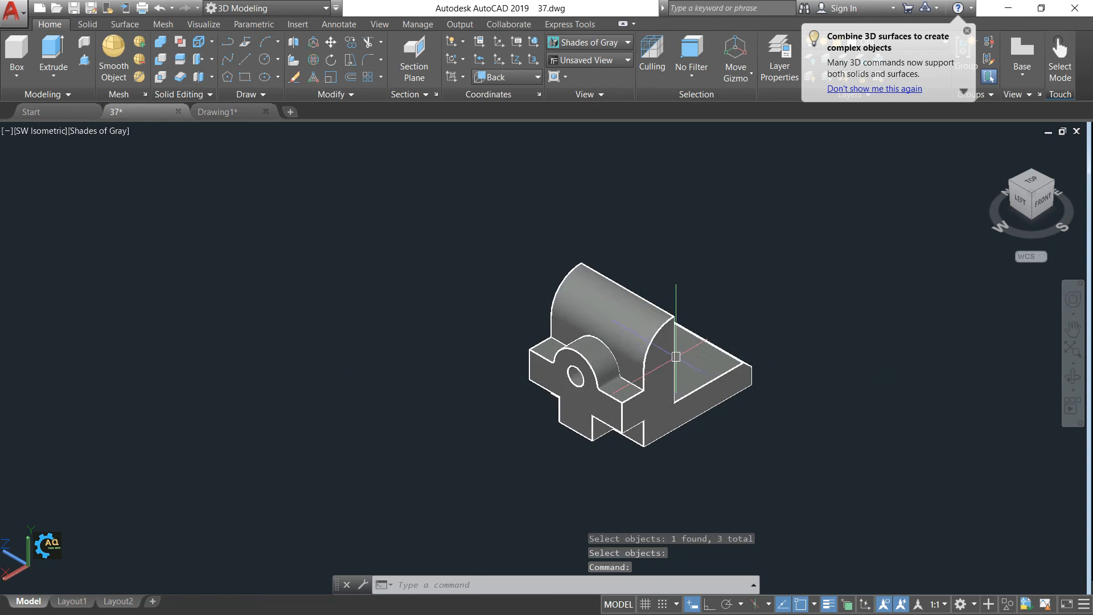
click(217, 111)
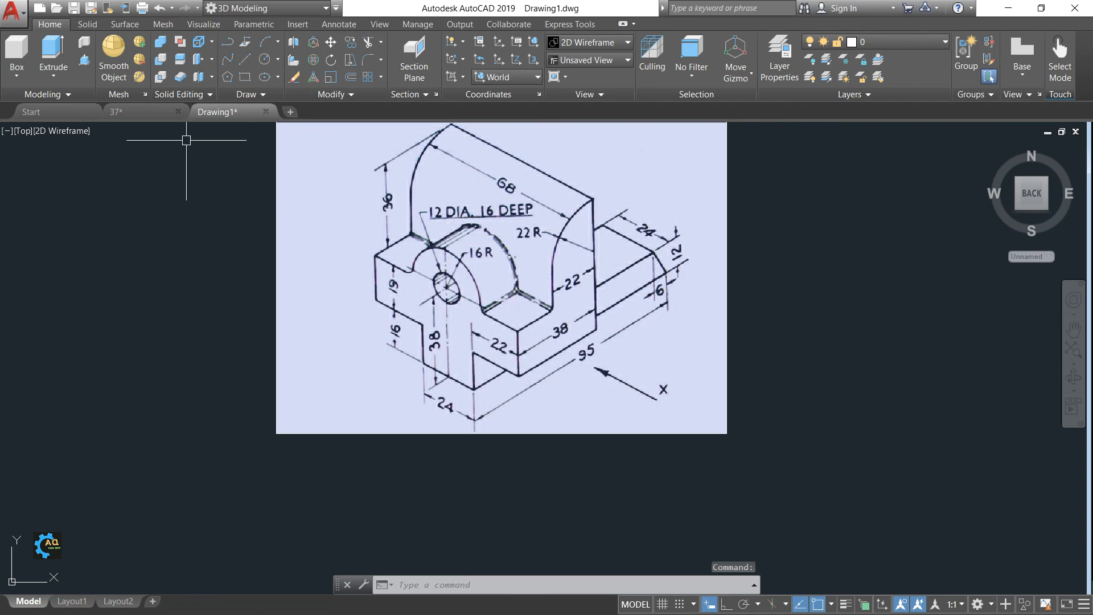
click(122, 112)
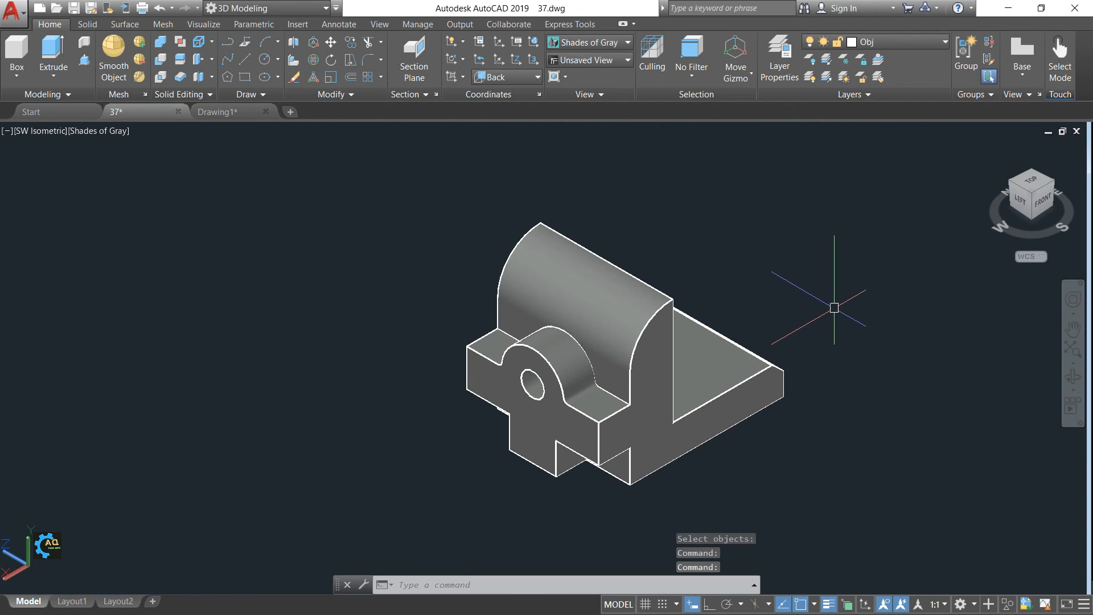
scroll(810, 292, up, 4)
middle_drag(753, 337, 845, 250)
scroll(844, 250, down, 2)
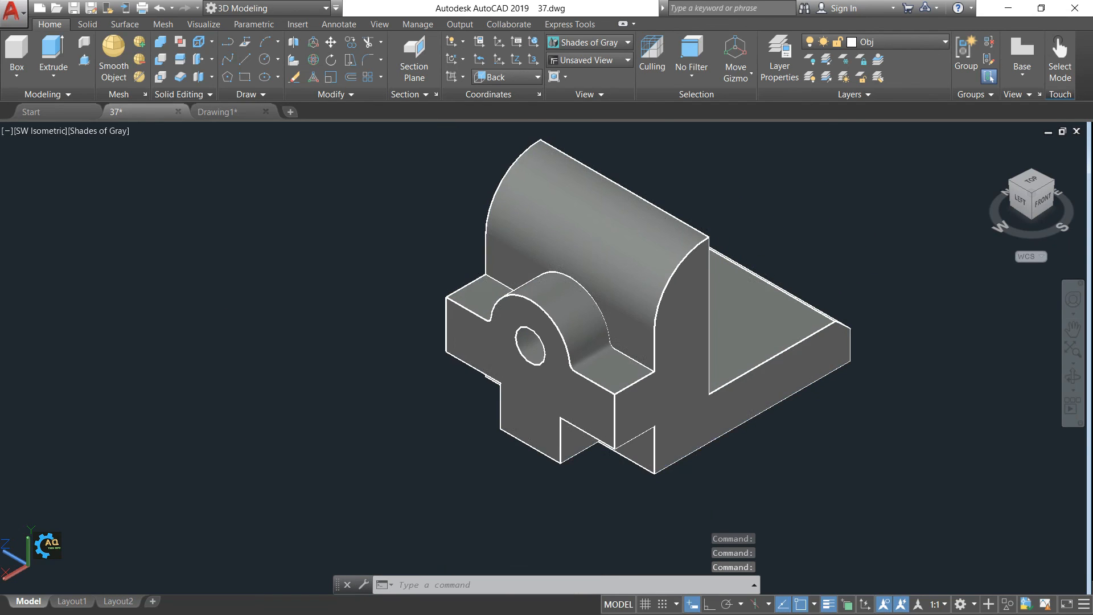
click(221, 112)
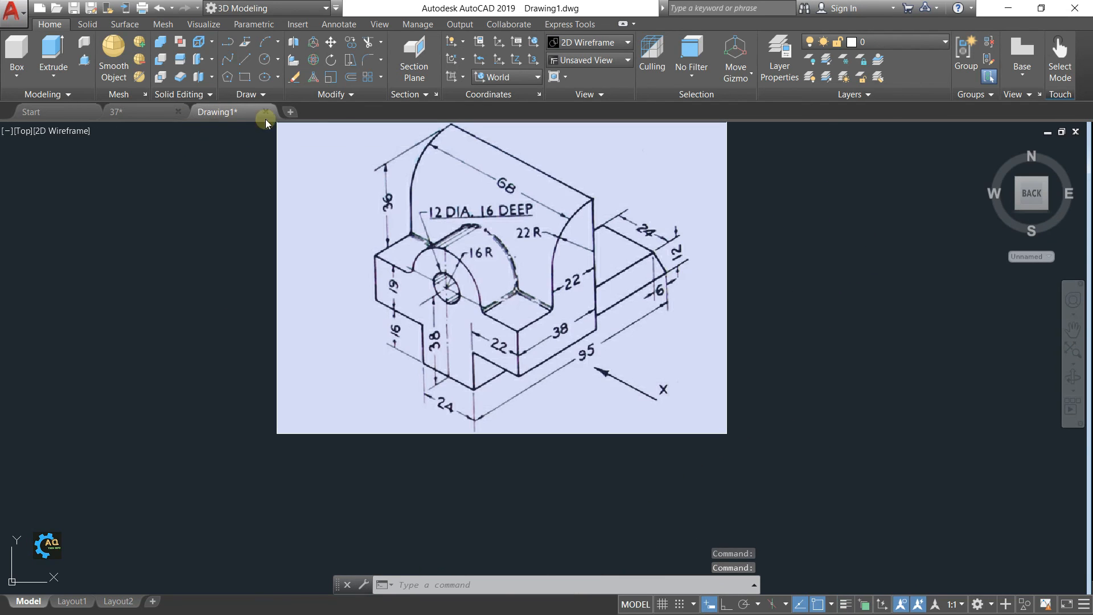
click(123, 111)
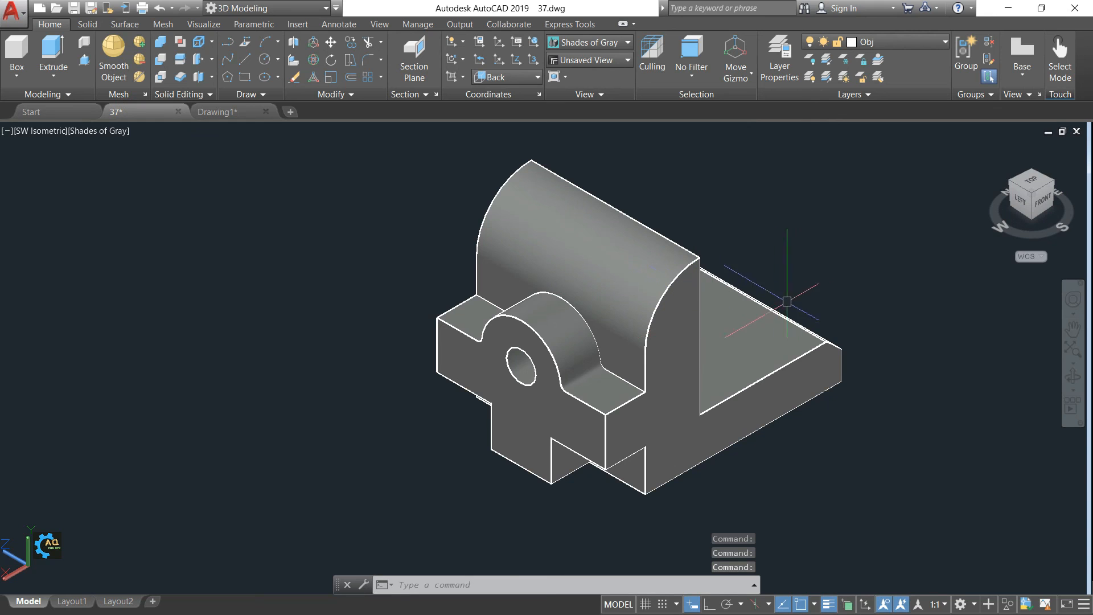
shift+middle_drag(853, 314, 900, 319)
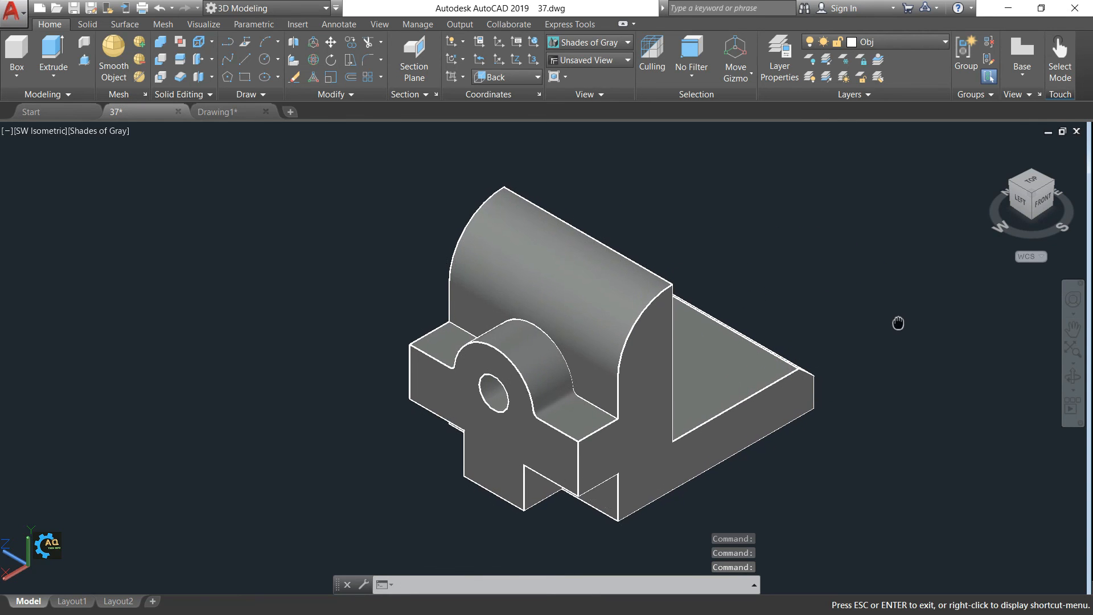